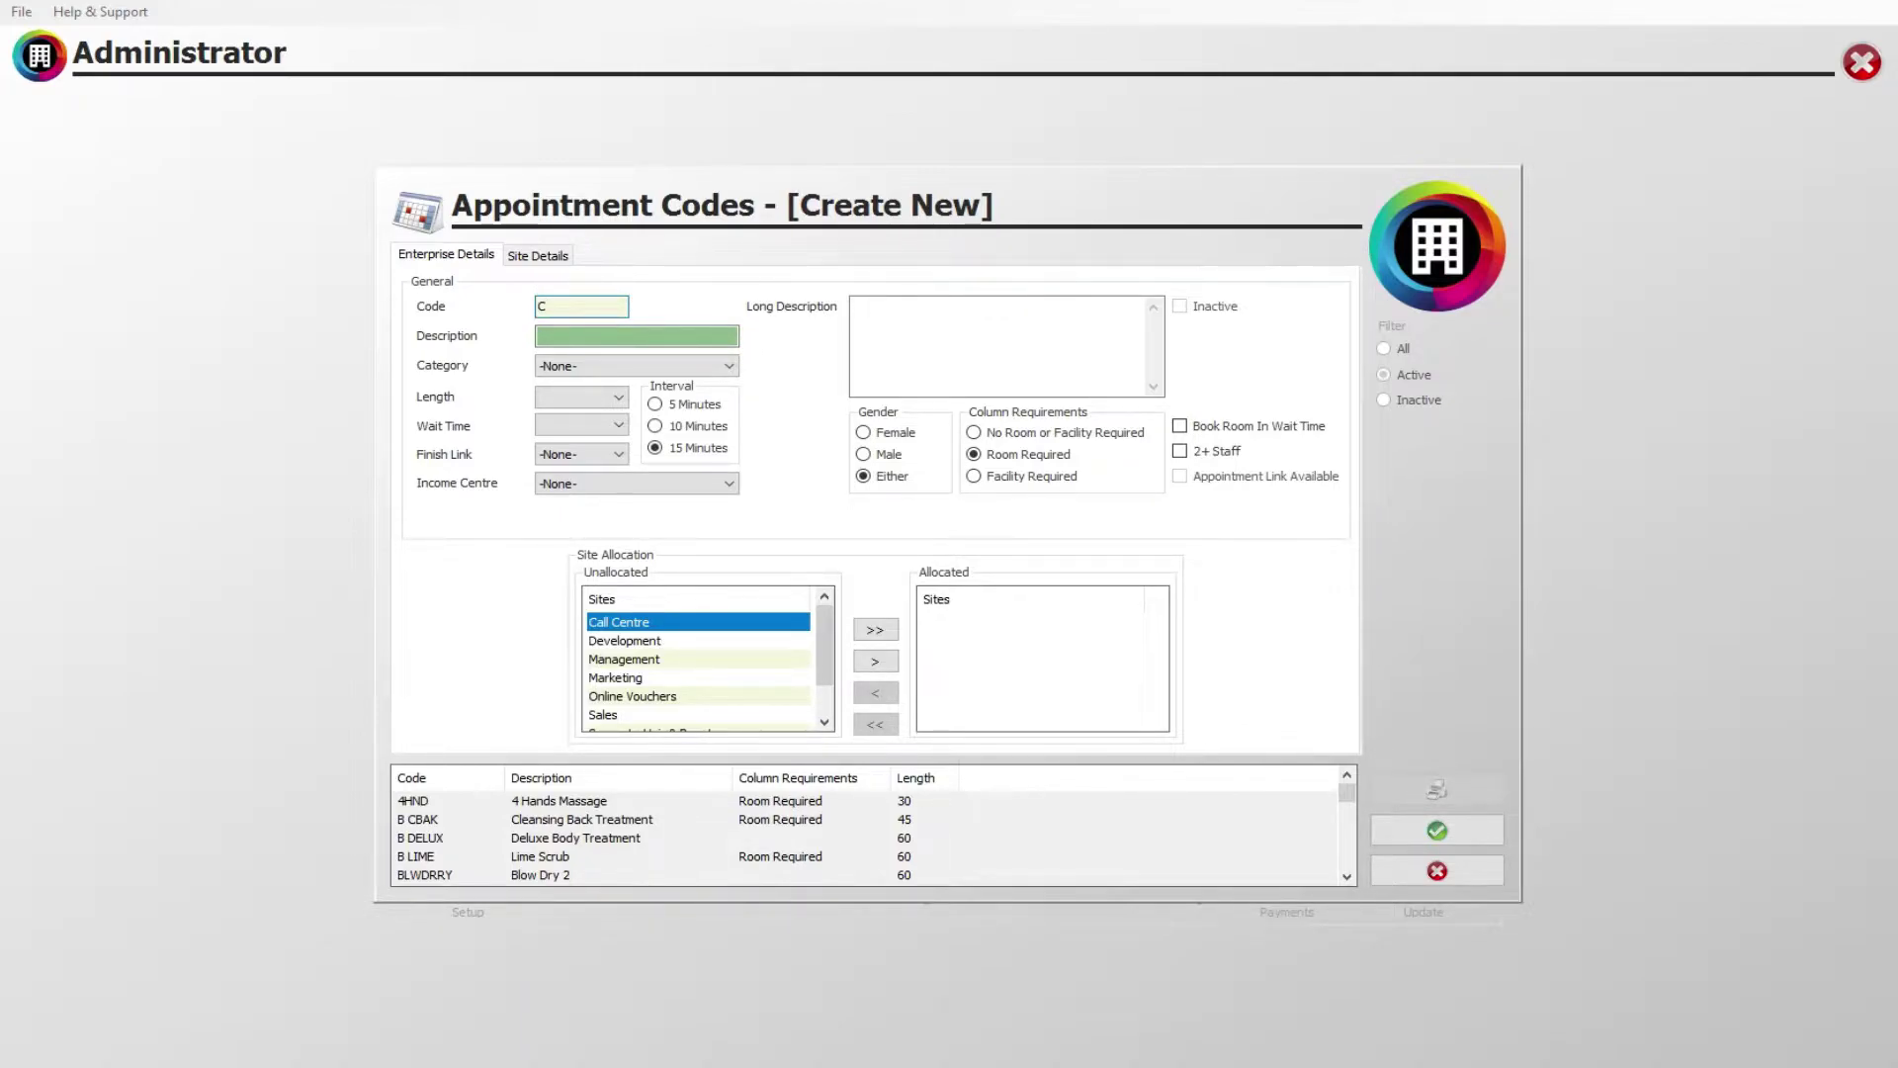
Give the new appointment code the code C Cbak, description Cleansing Back Treatment 1 and category Body Treatments
{"action": "key", "text": "BackSpace"}
{"action": "left_click", "coordinate": [573, 339]}
{"action": "type", "text": "Cleansing Back Tr"}
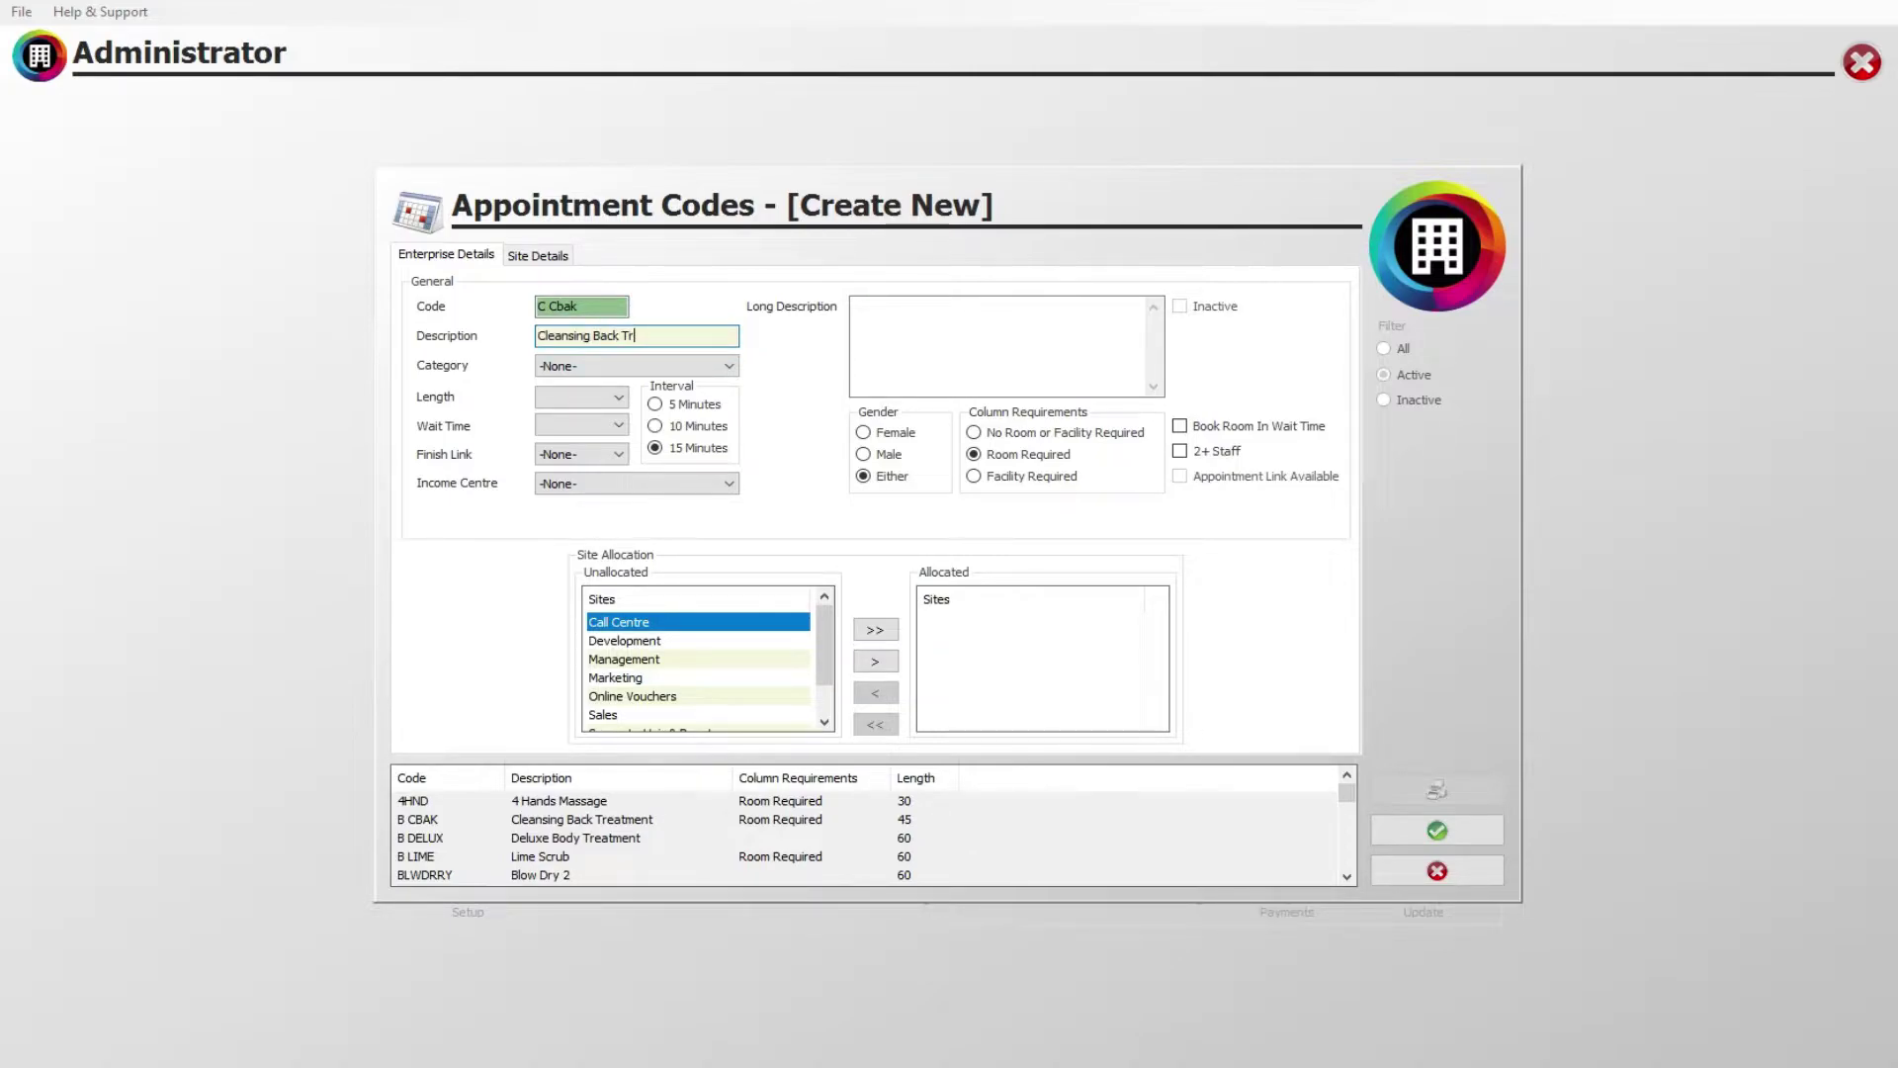
{"action": "type", "text": "eatment 1"}
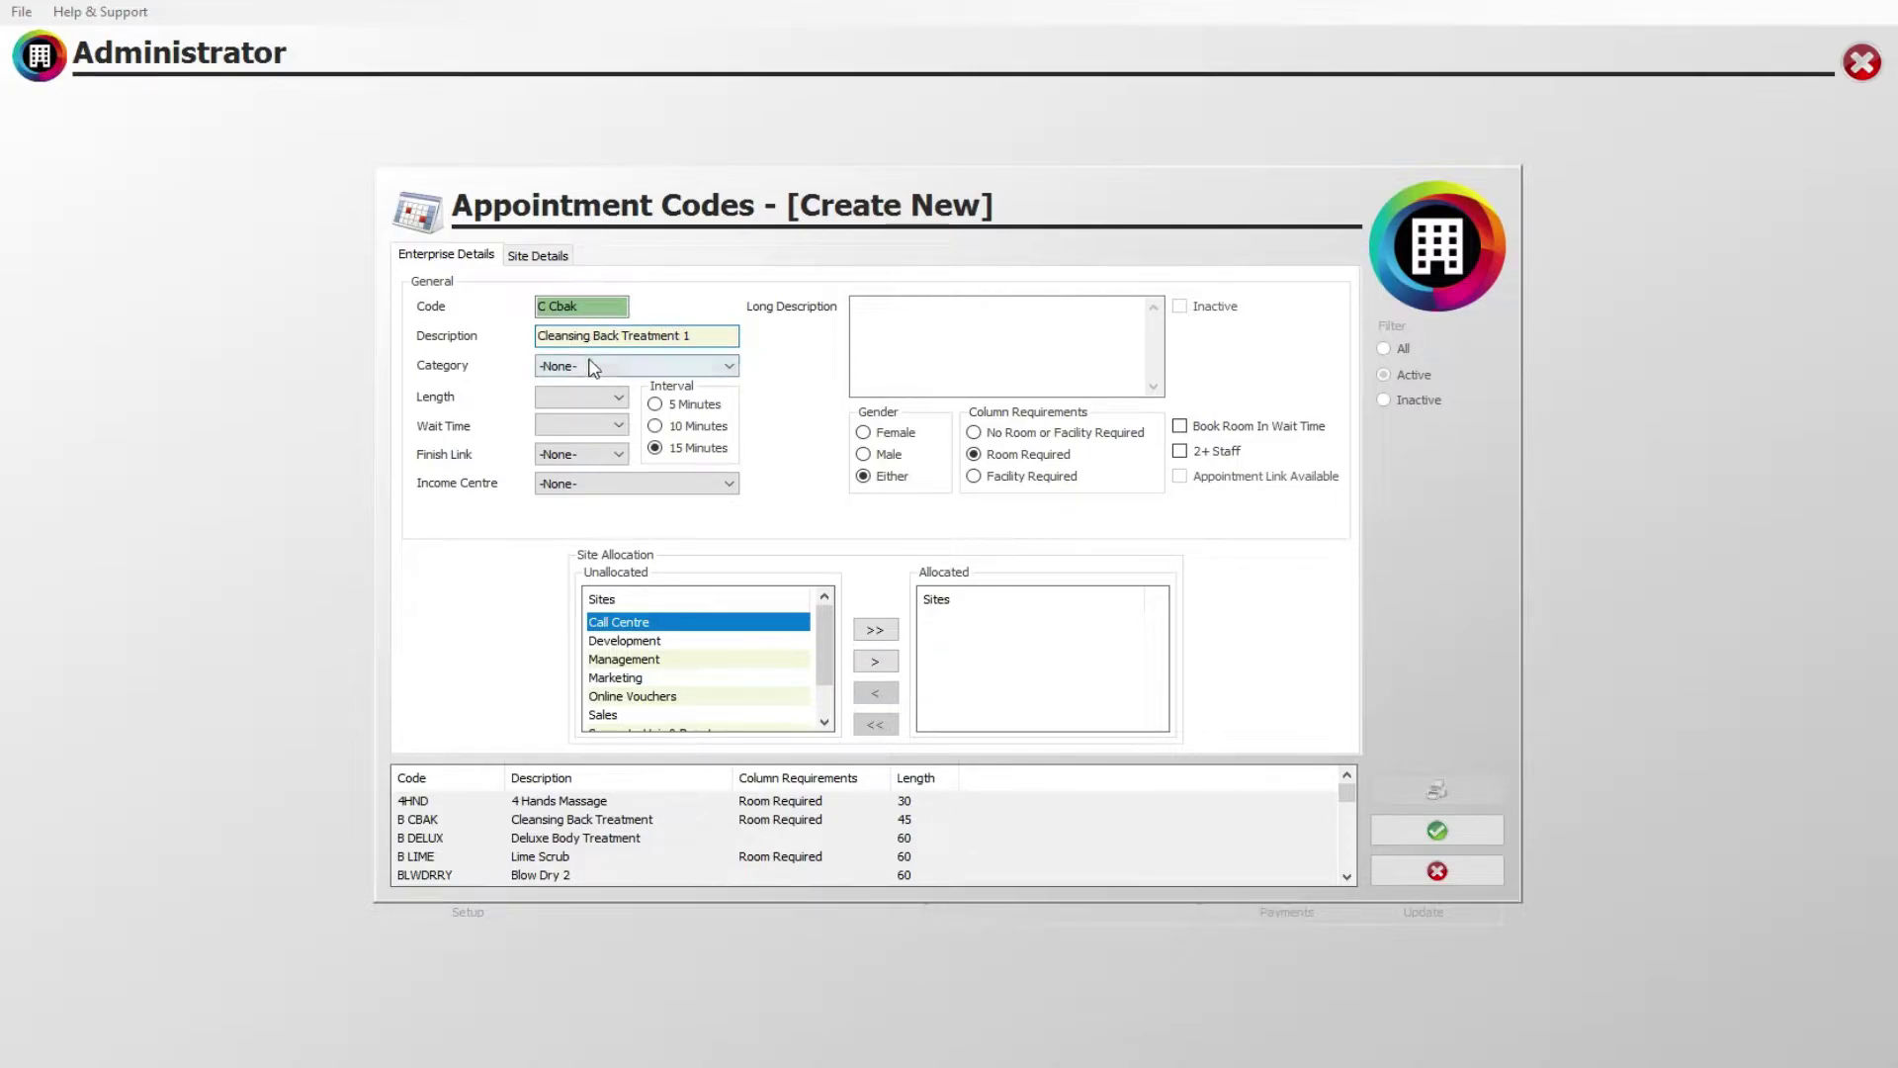
{"action": "left_click", "coordinate": [589, 364]}
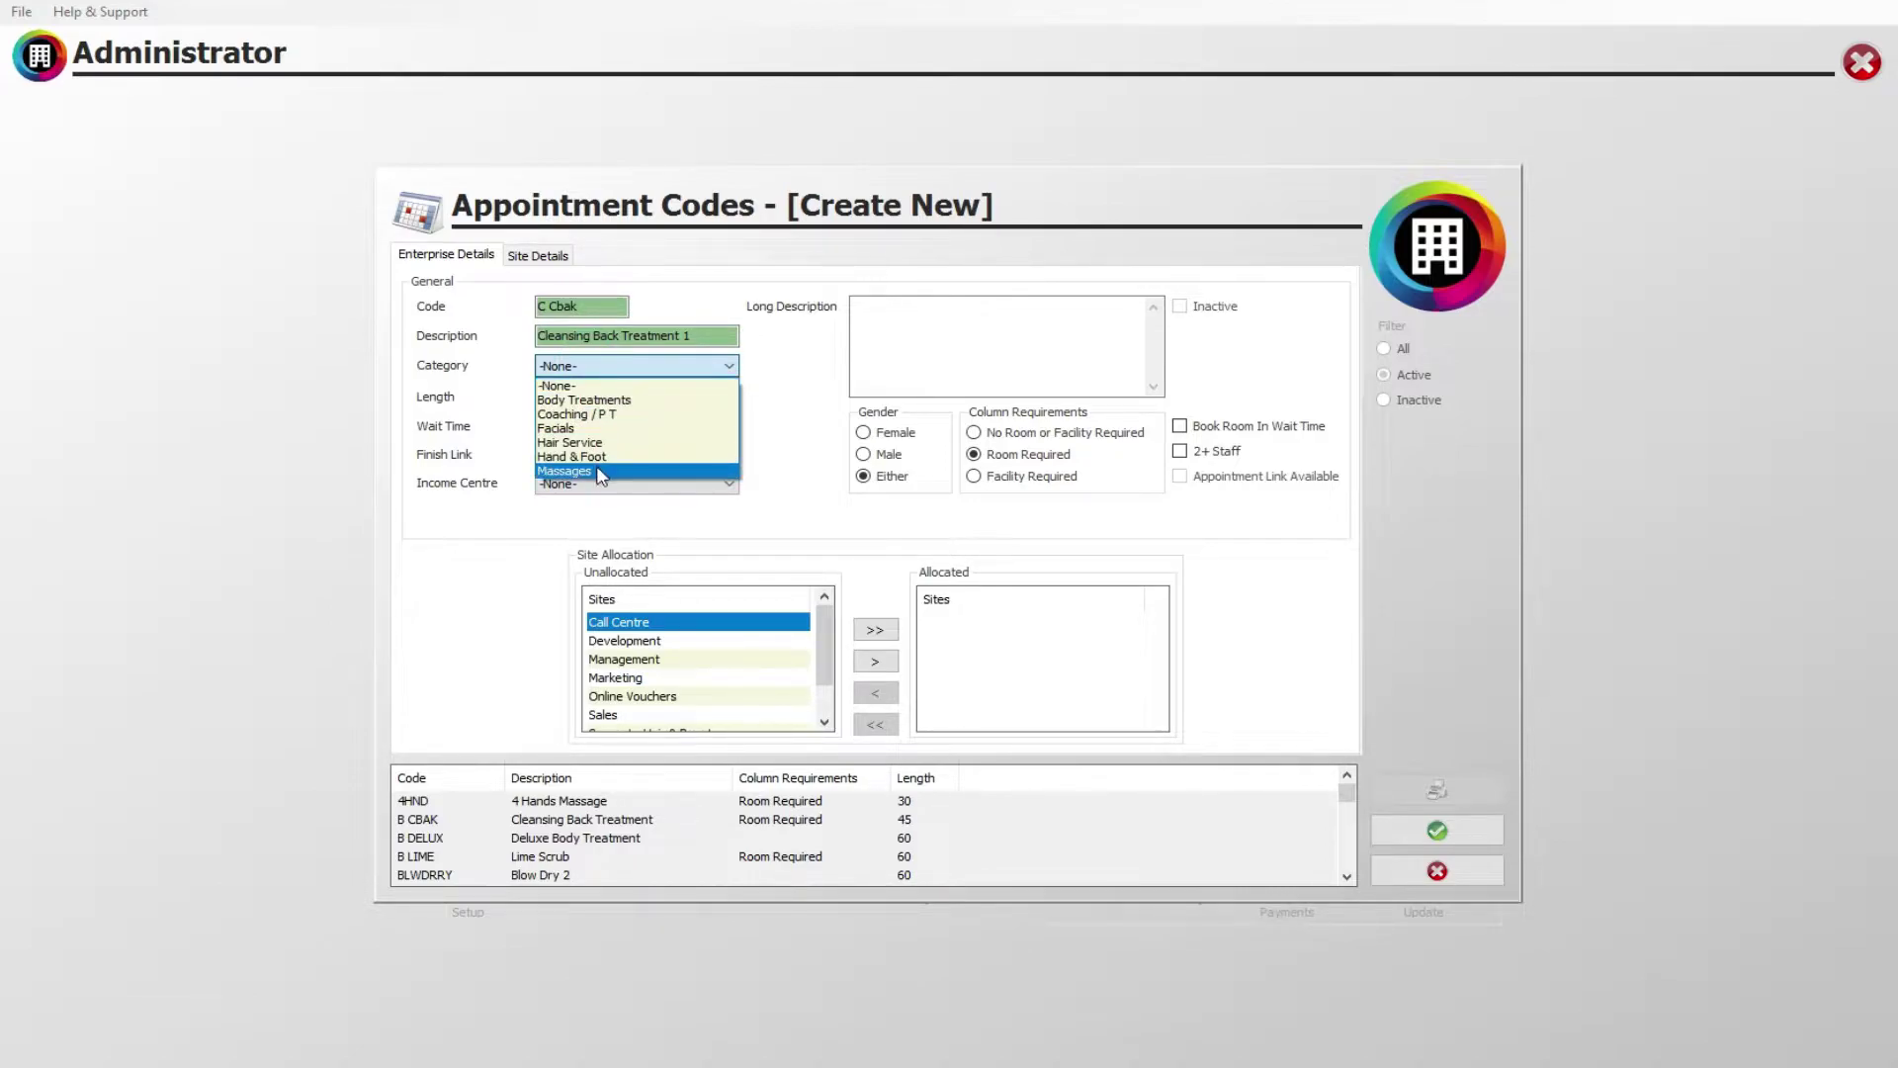
{"action": "left_click", "coordinate": [594, 400]}
Set the appointment code's length to 01:00 and its wait time to 01:30
{"action": "left_click", "coordinate": [596, 401]}
{"action": "left_click", "coordinate": [574, 475]}
{"action": "left_click", "coordinate": [583, 425]}
{"action": "left_click", "coordinate": [559, 500]}
{"action": "left_click", "coordinate": [583, 425]}
{"action": "left_click", "coordinate": [578, 531]}
Keep the finish link at None, set the income centre to Massage and enter "Cleansing Back" as the long description
{"action": "left_click", "coordinate": [580, 455]}
{"action": "left_click", "coordinate": [547, 476]}
{"action": "left_click", "coordinate": [564, 483]}
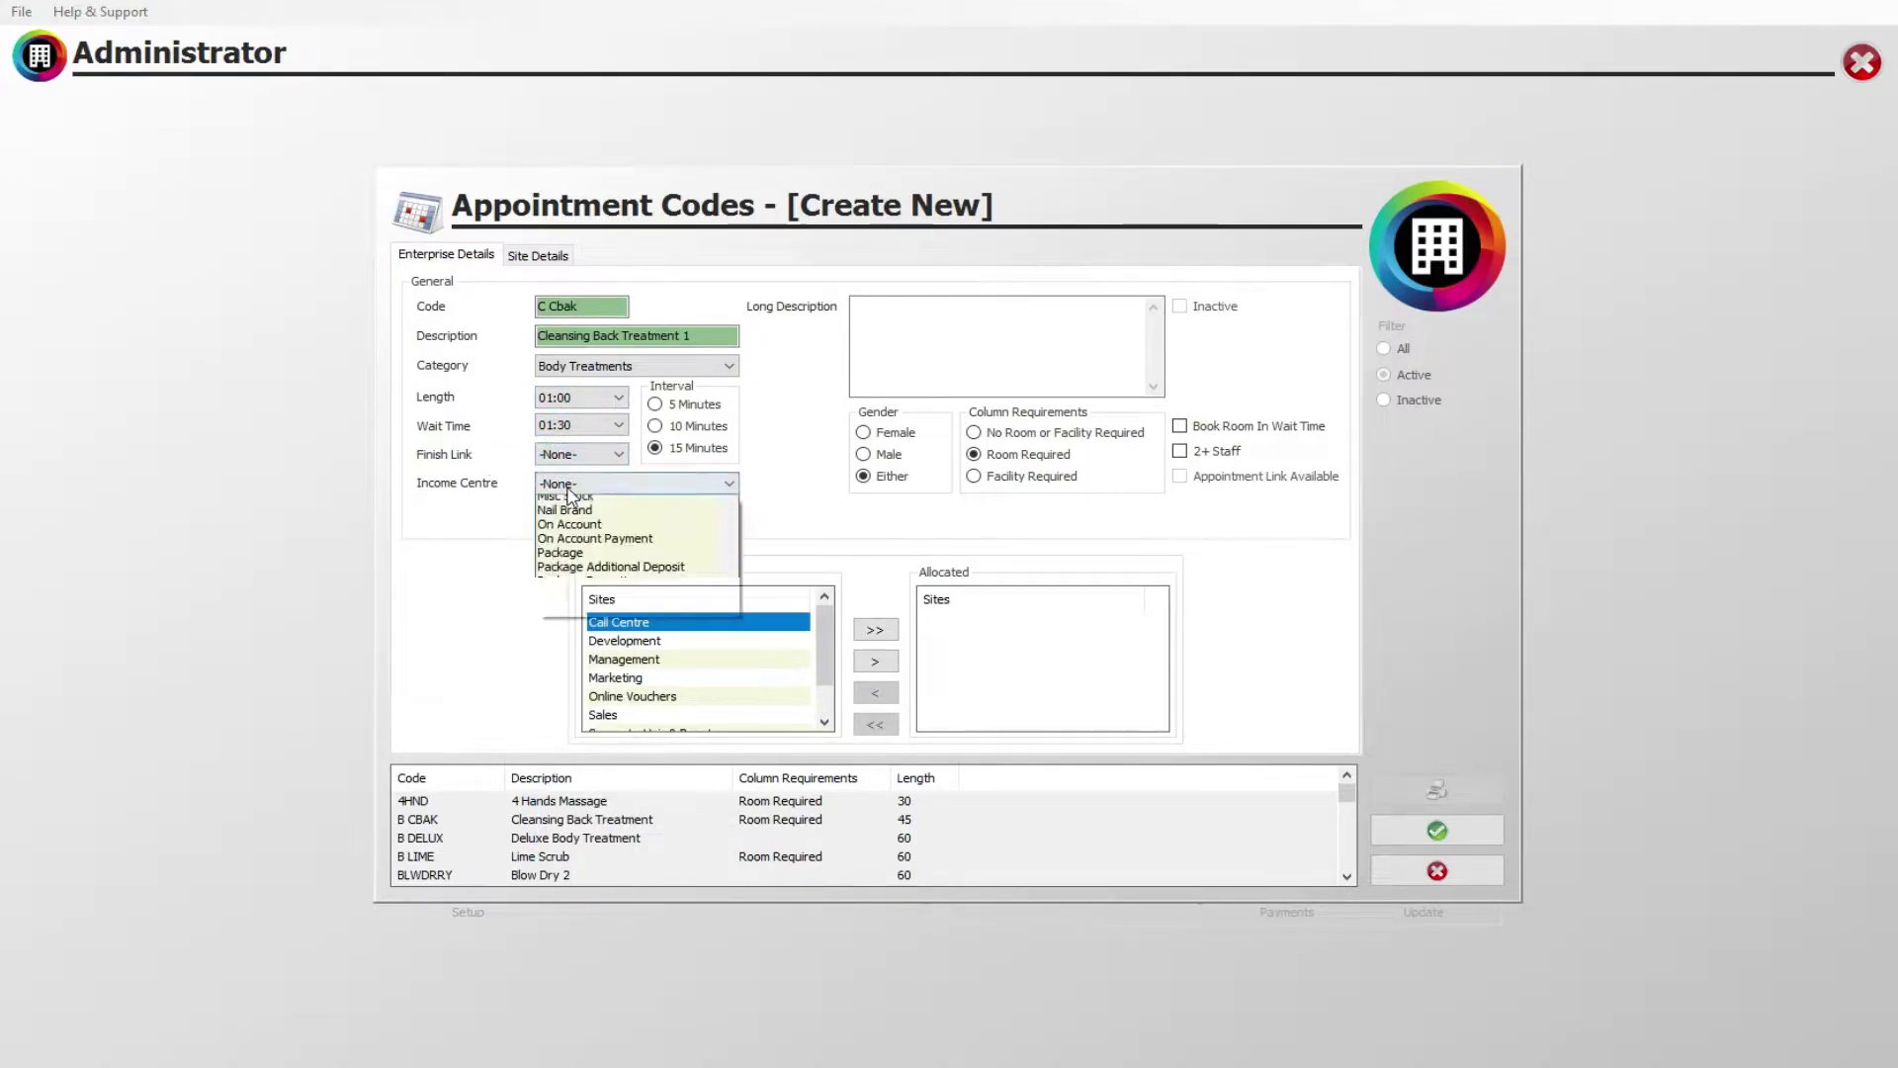
{"action": "scroll", "coordinate": [652, 844], "scroll_direction": "down", "scroll_amount": 5}
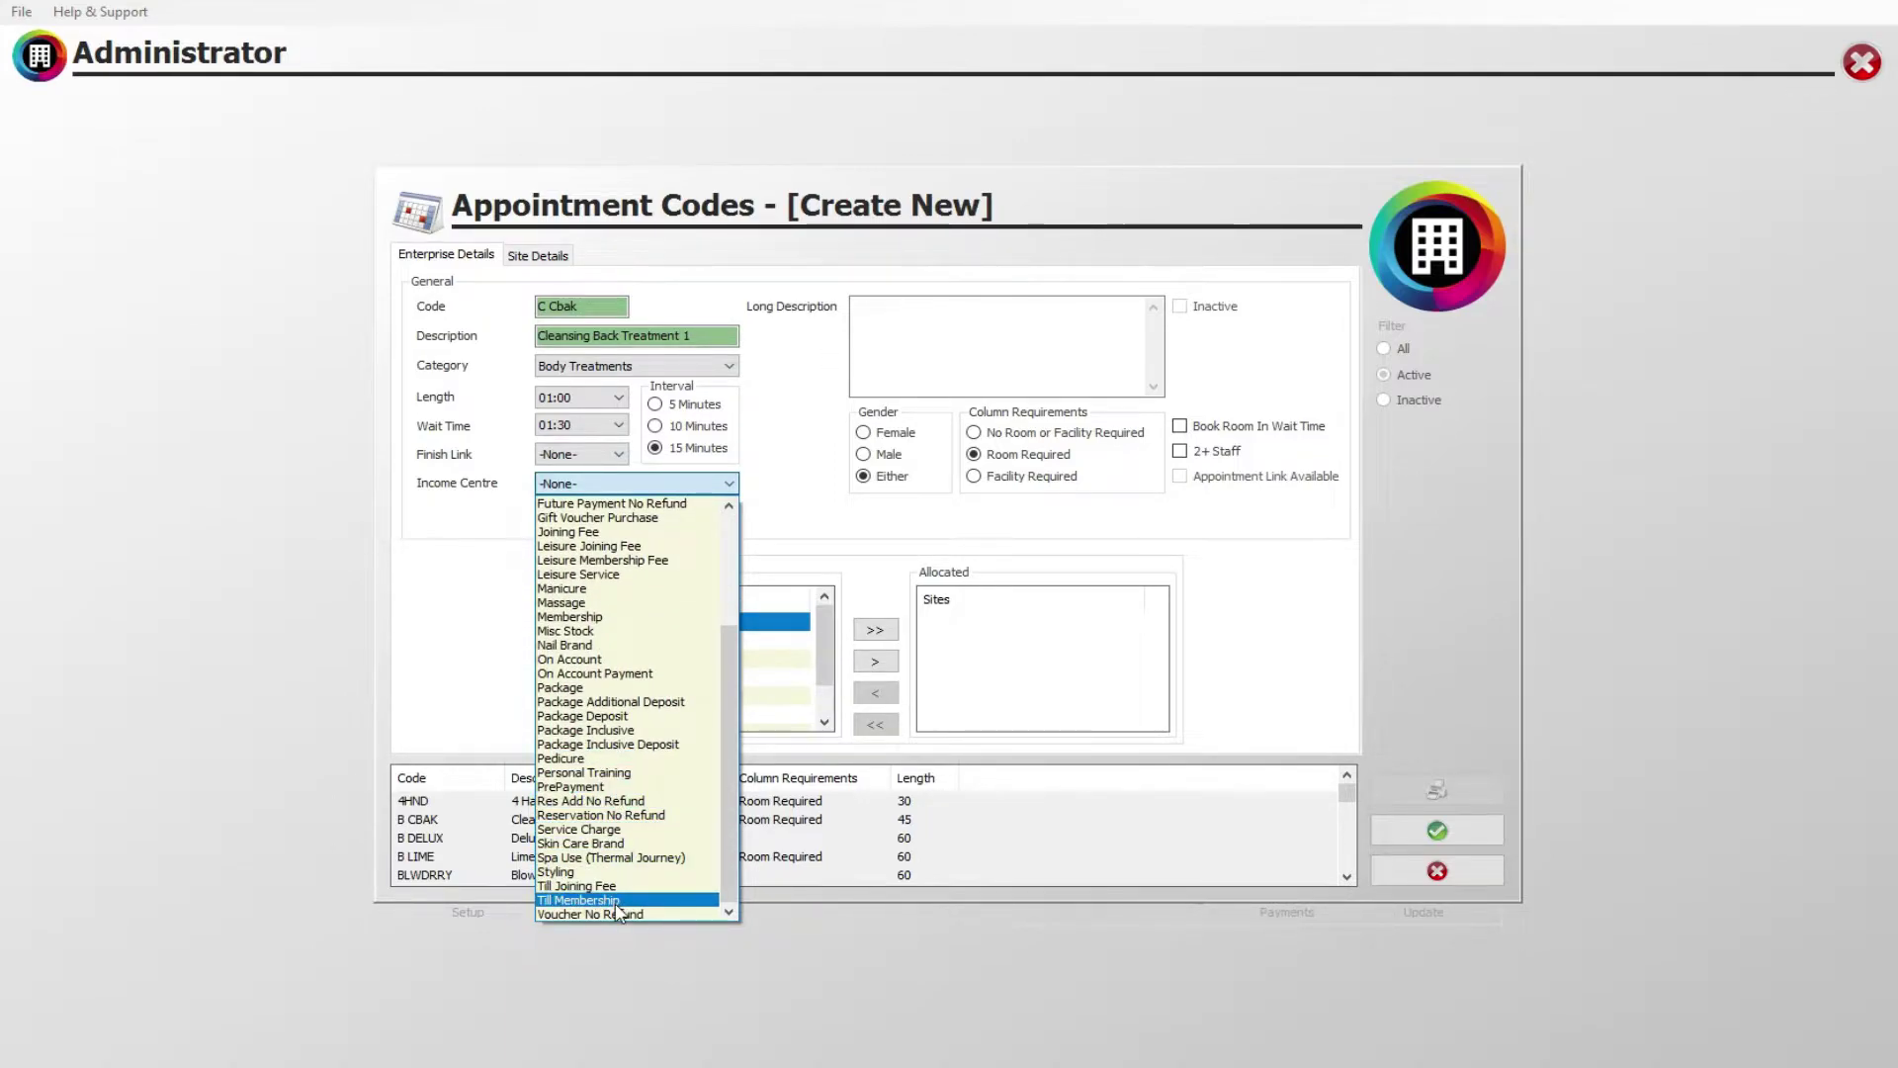
{"action": "left_click", "coordinate": [604, 600]}
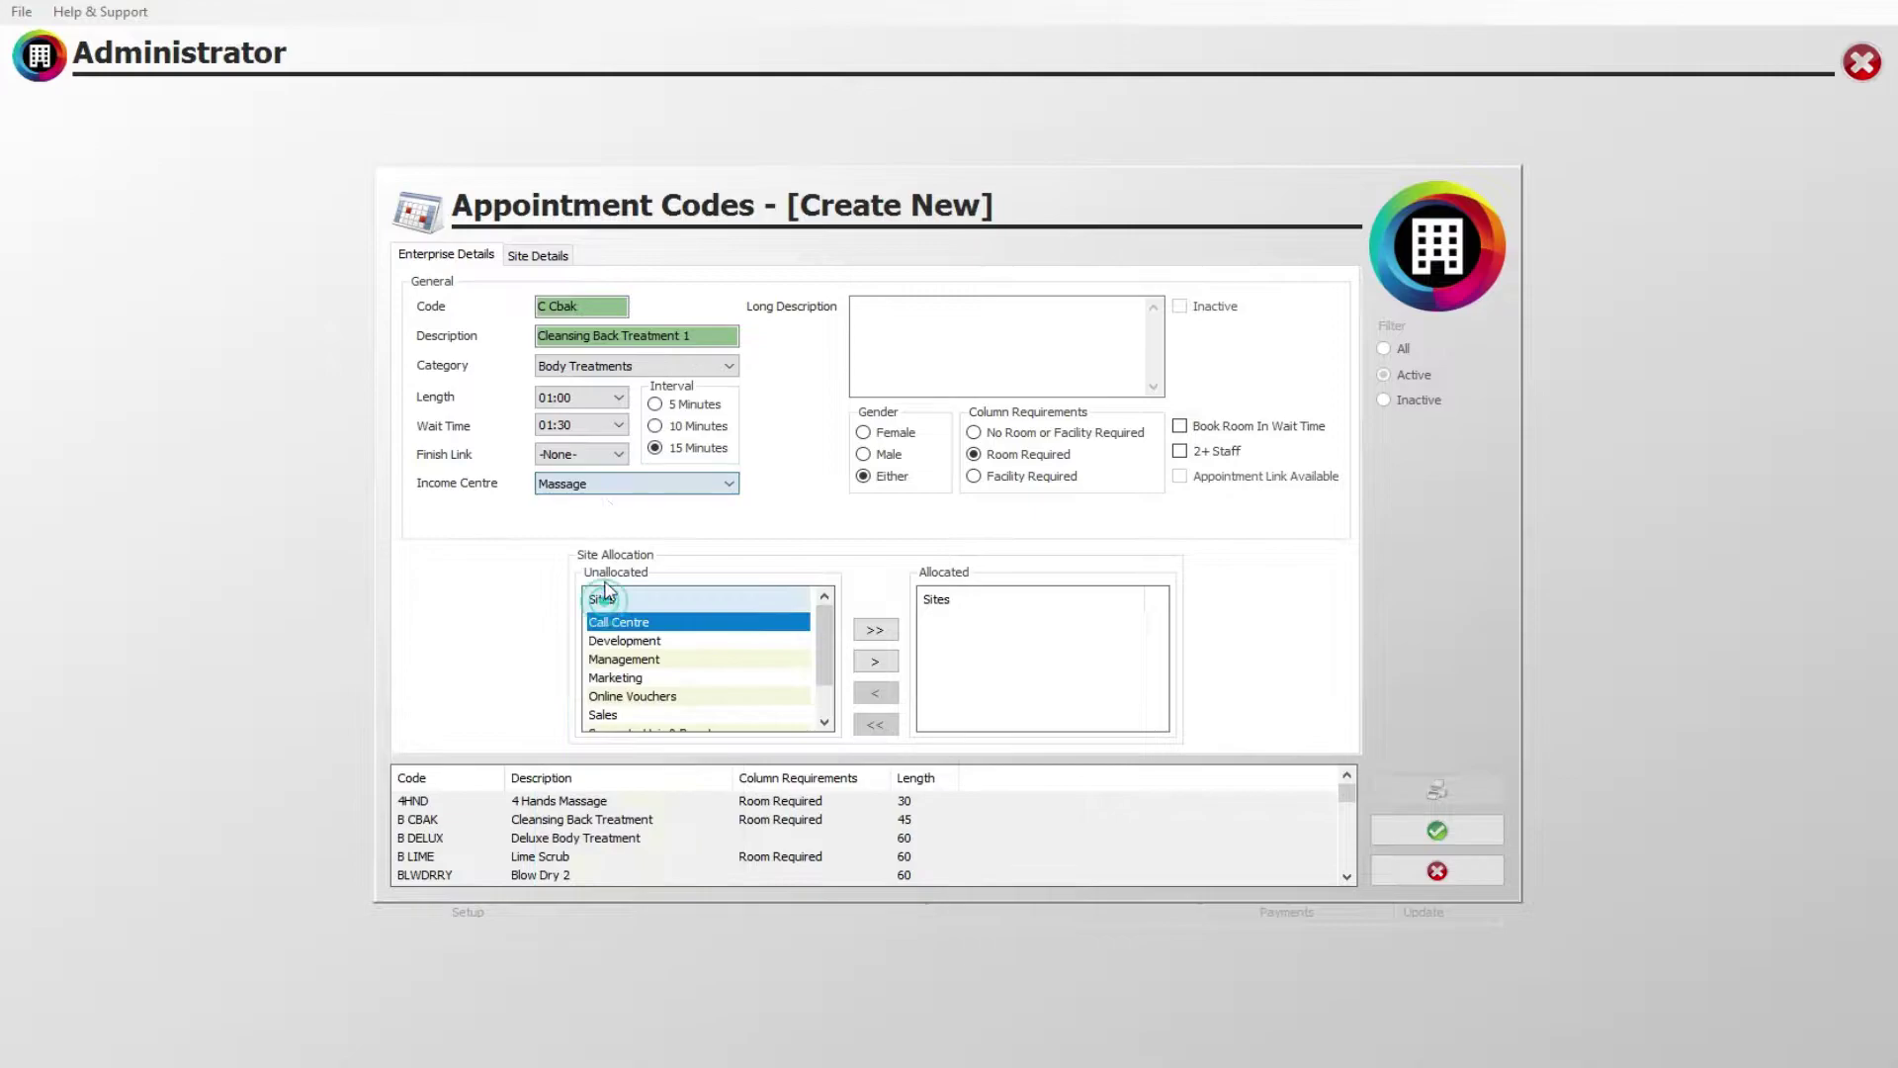
{"action": "left_click", "coordinate": [970, 360]}
{"action": "type", "text": "Cleansing Back"}
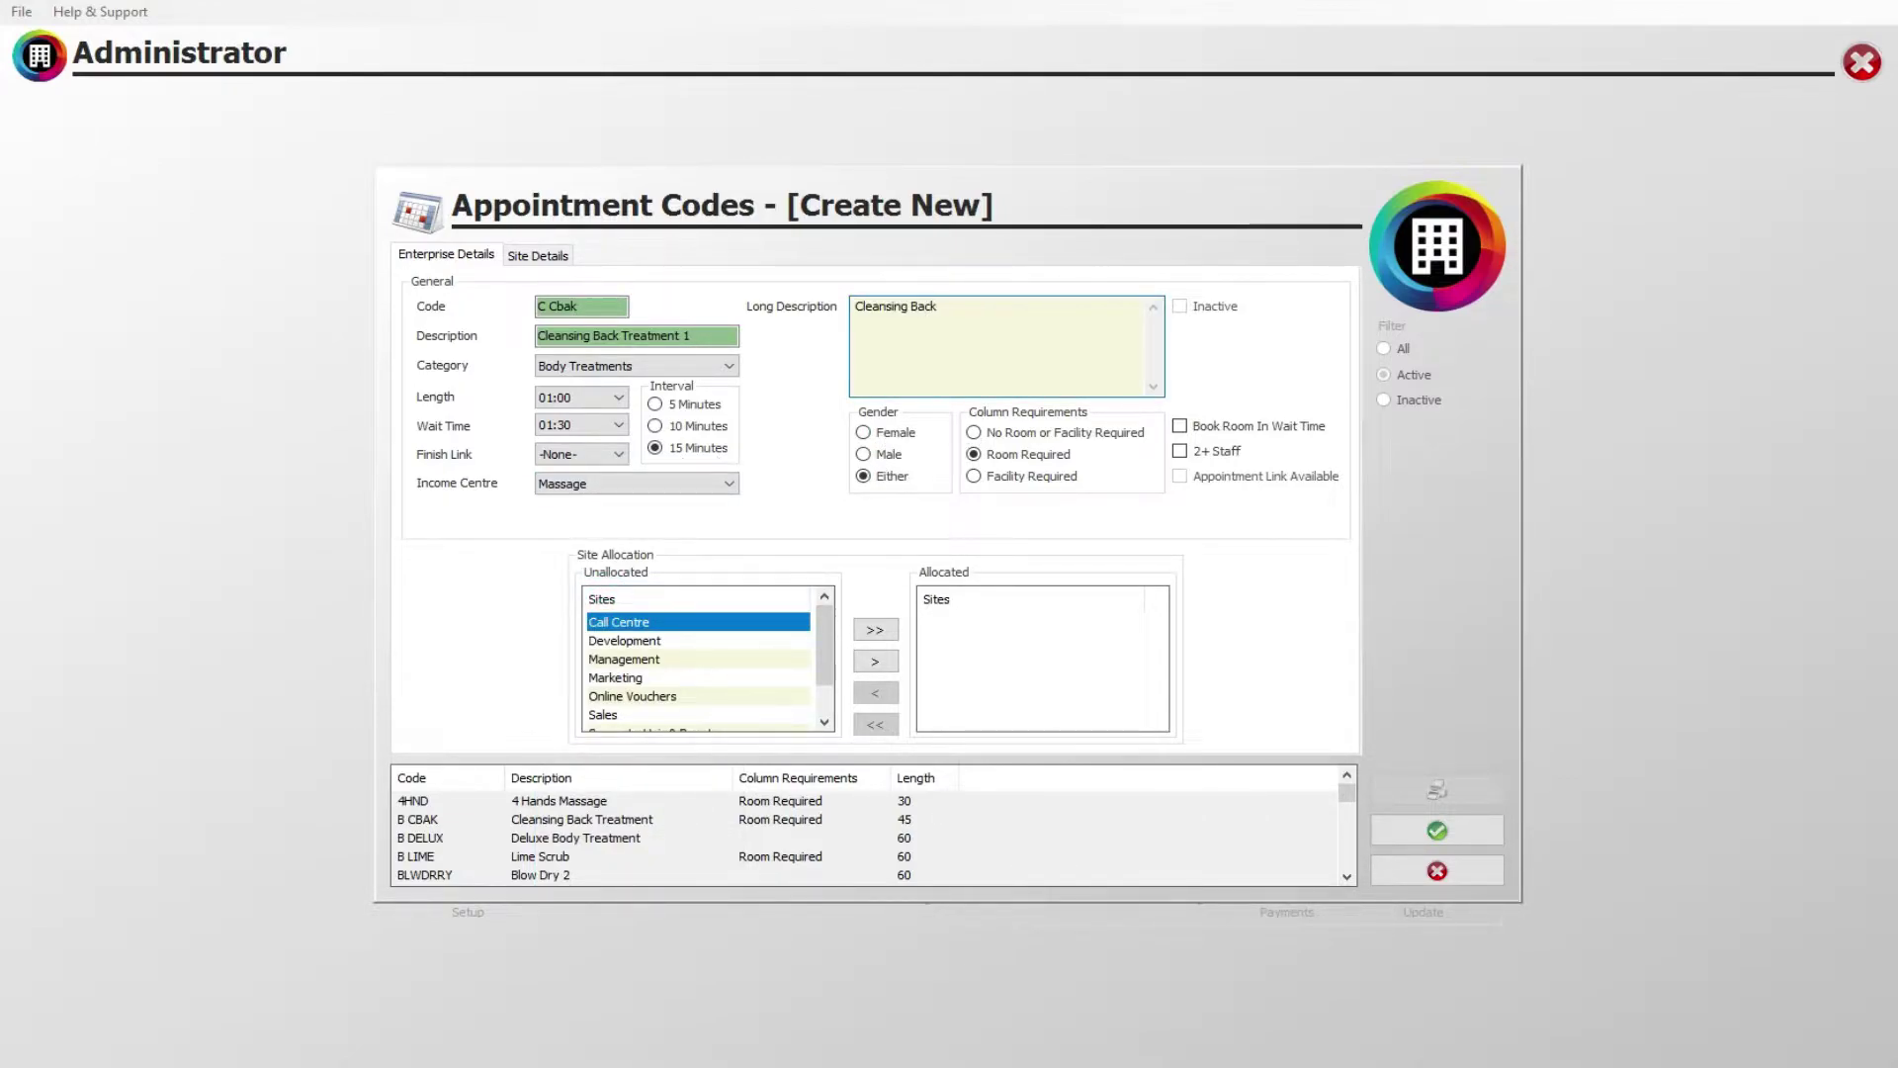
Allocate the Management site and all remaining sites to the appointment code, and save it
{"action": "left_click", "coordinate": [753, 643]}
{"action": "left_click", "coordinate": [756, 659]}
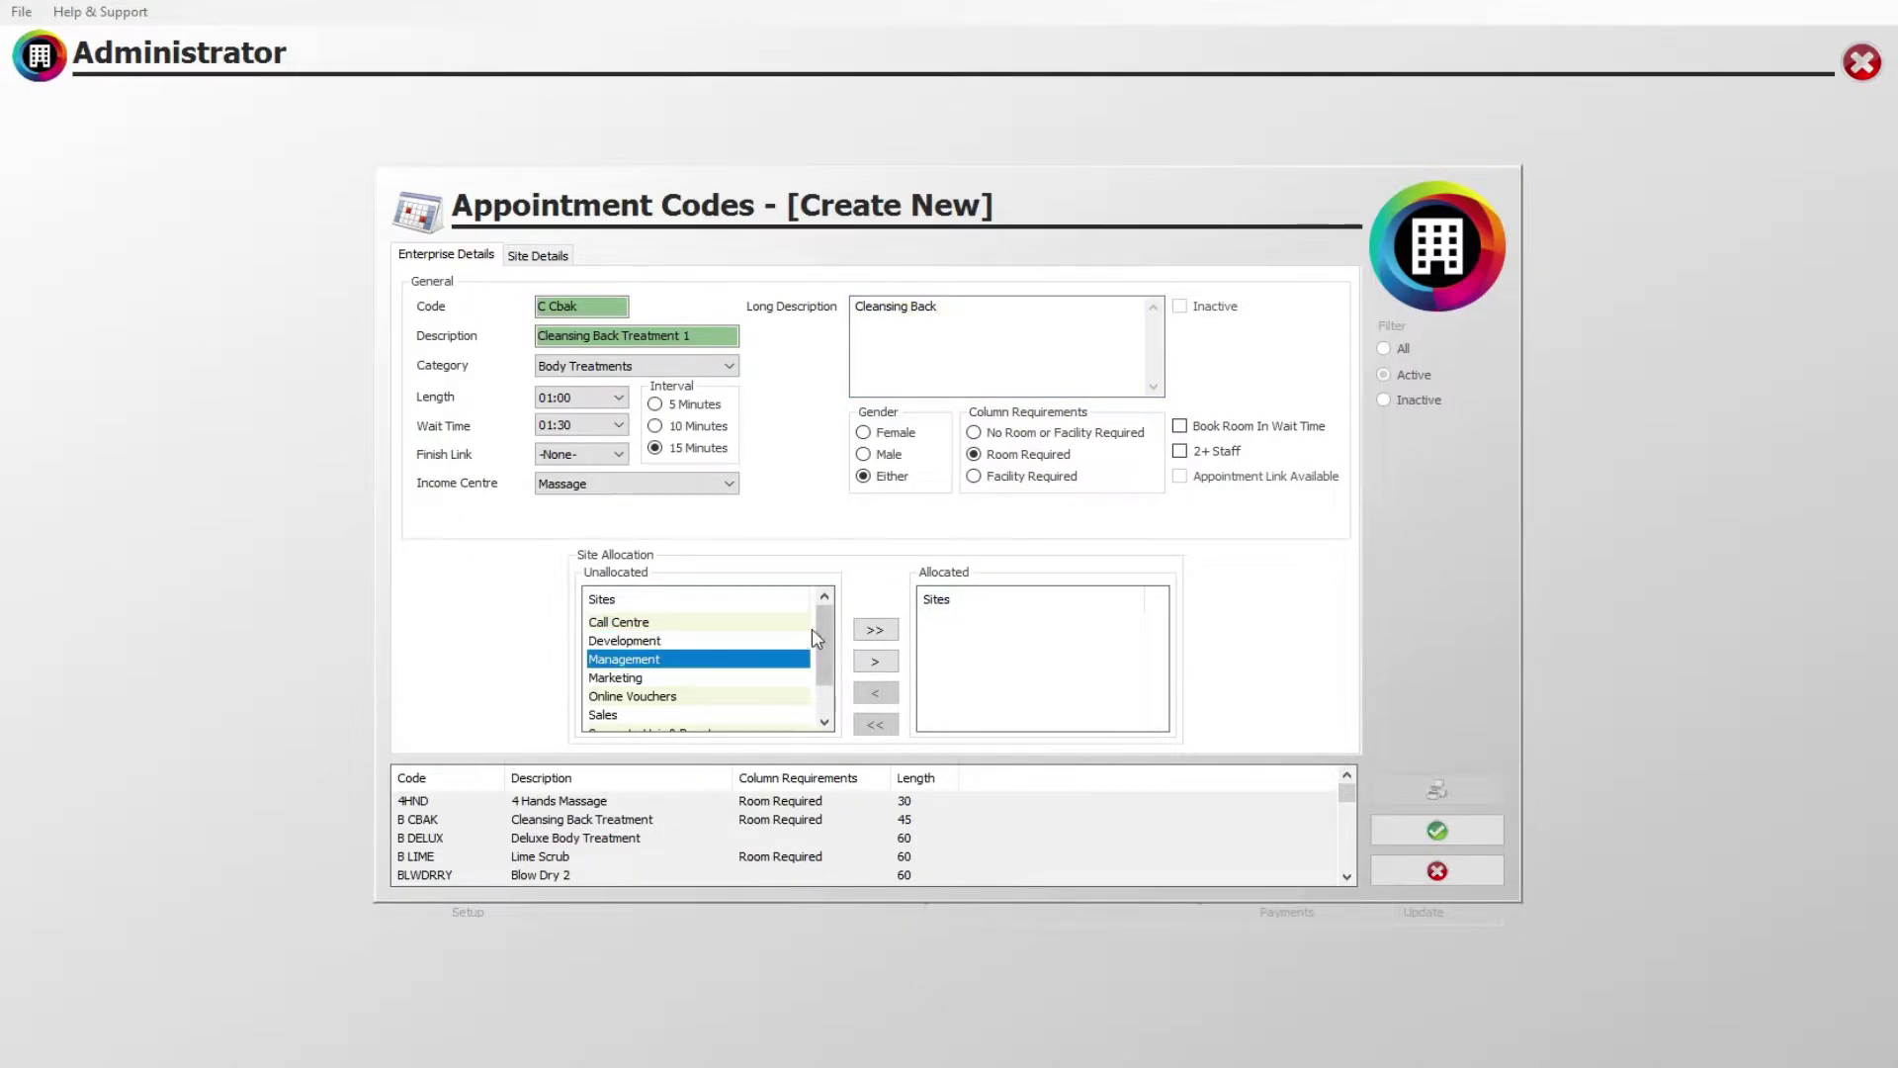
{"action": "left_click", "coordinate": [874, 665]}
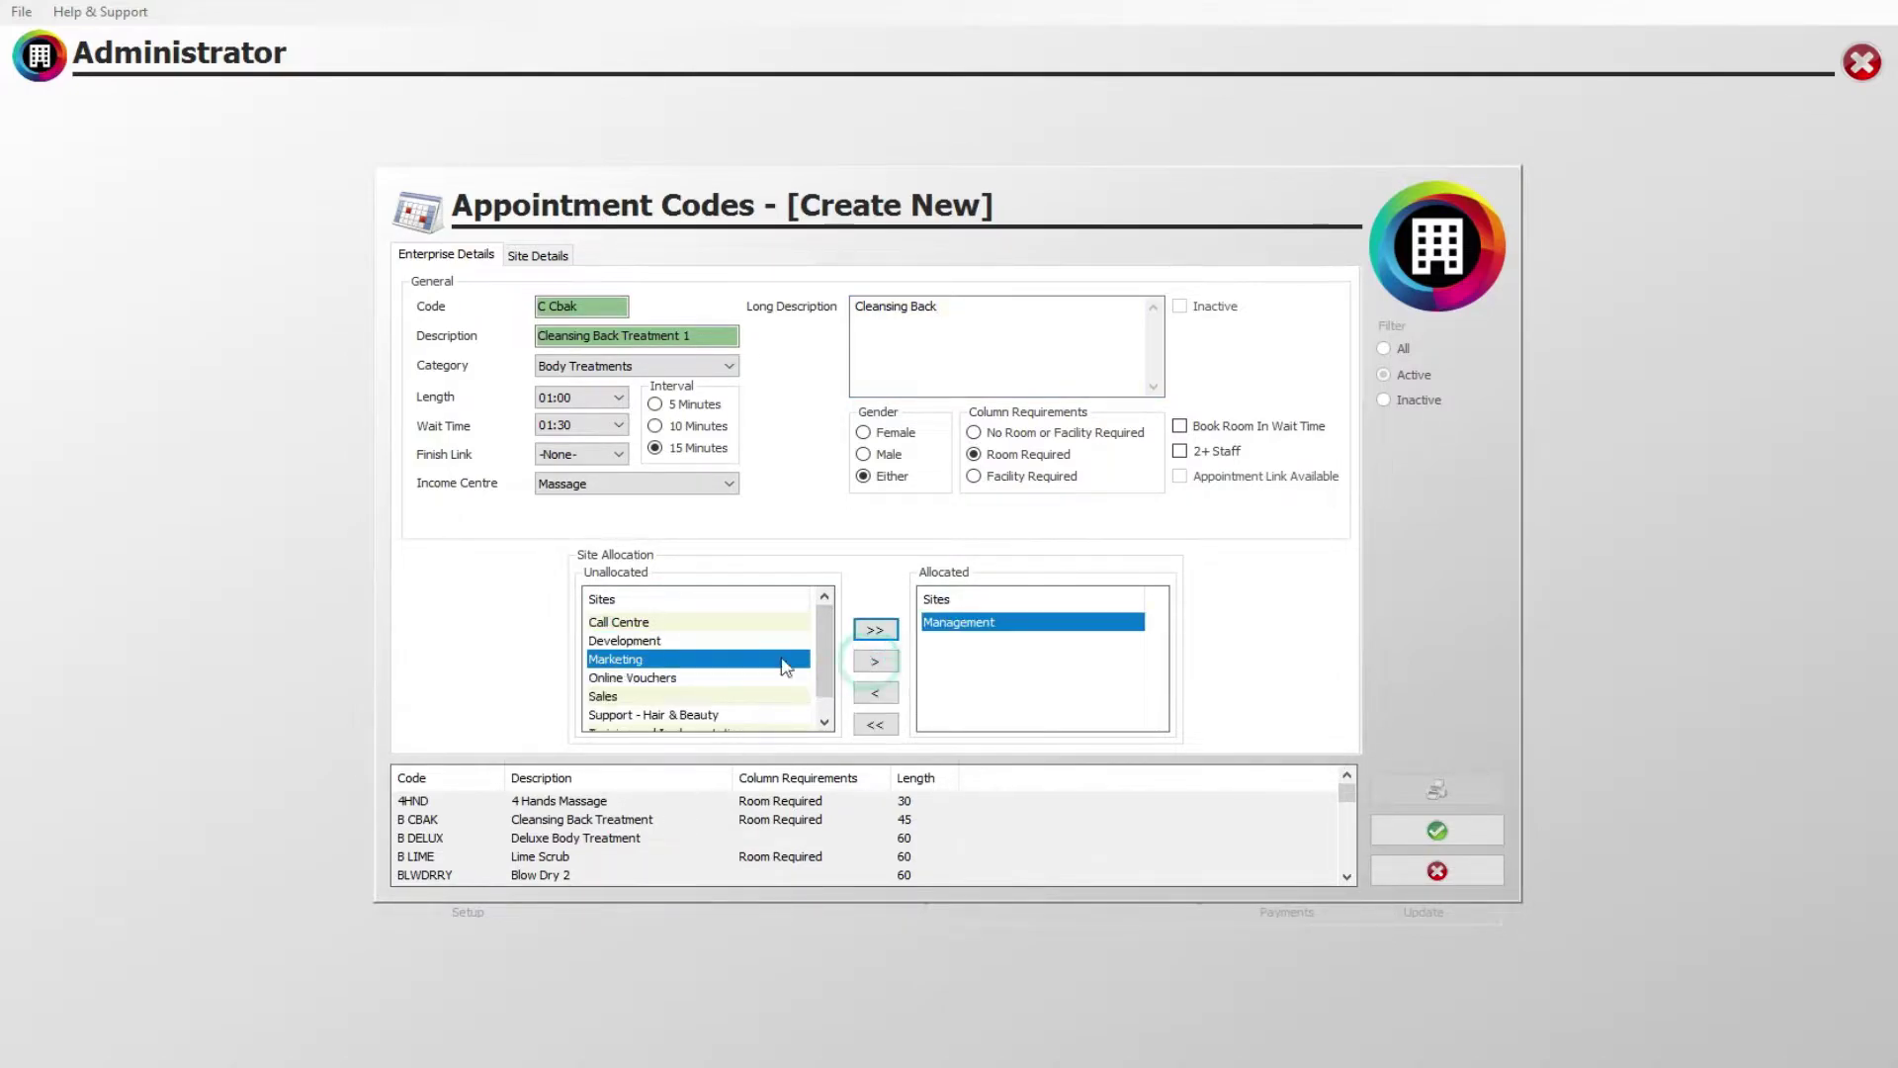
{"action": "left_click", "coordinate": [713, 683]}
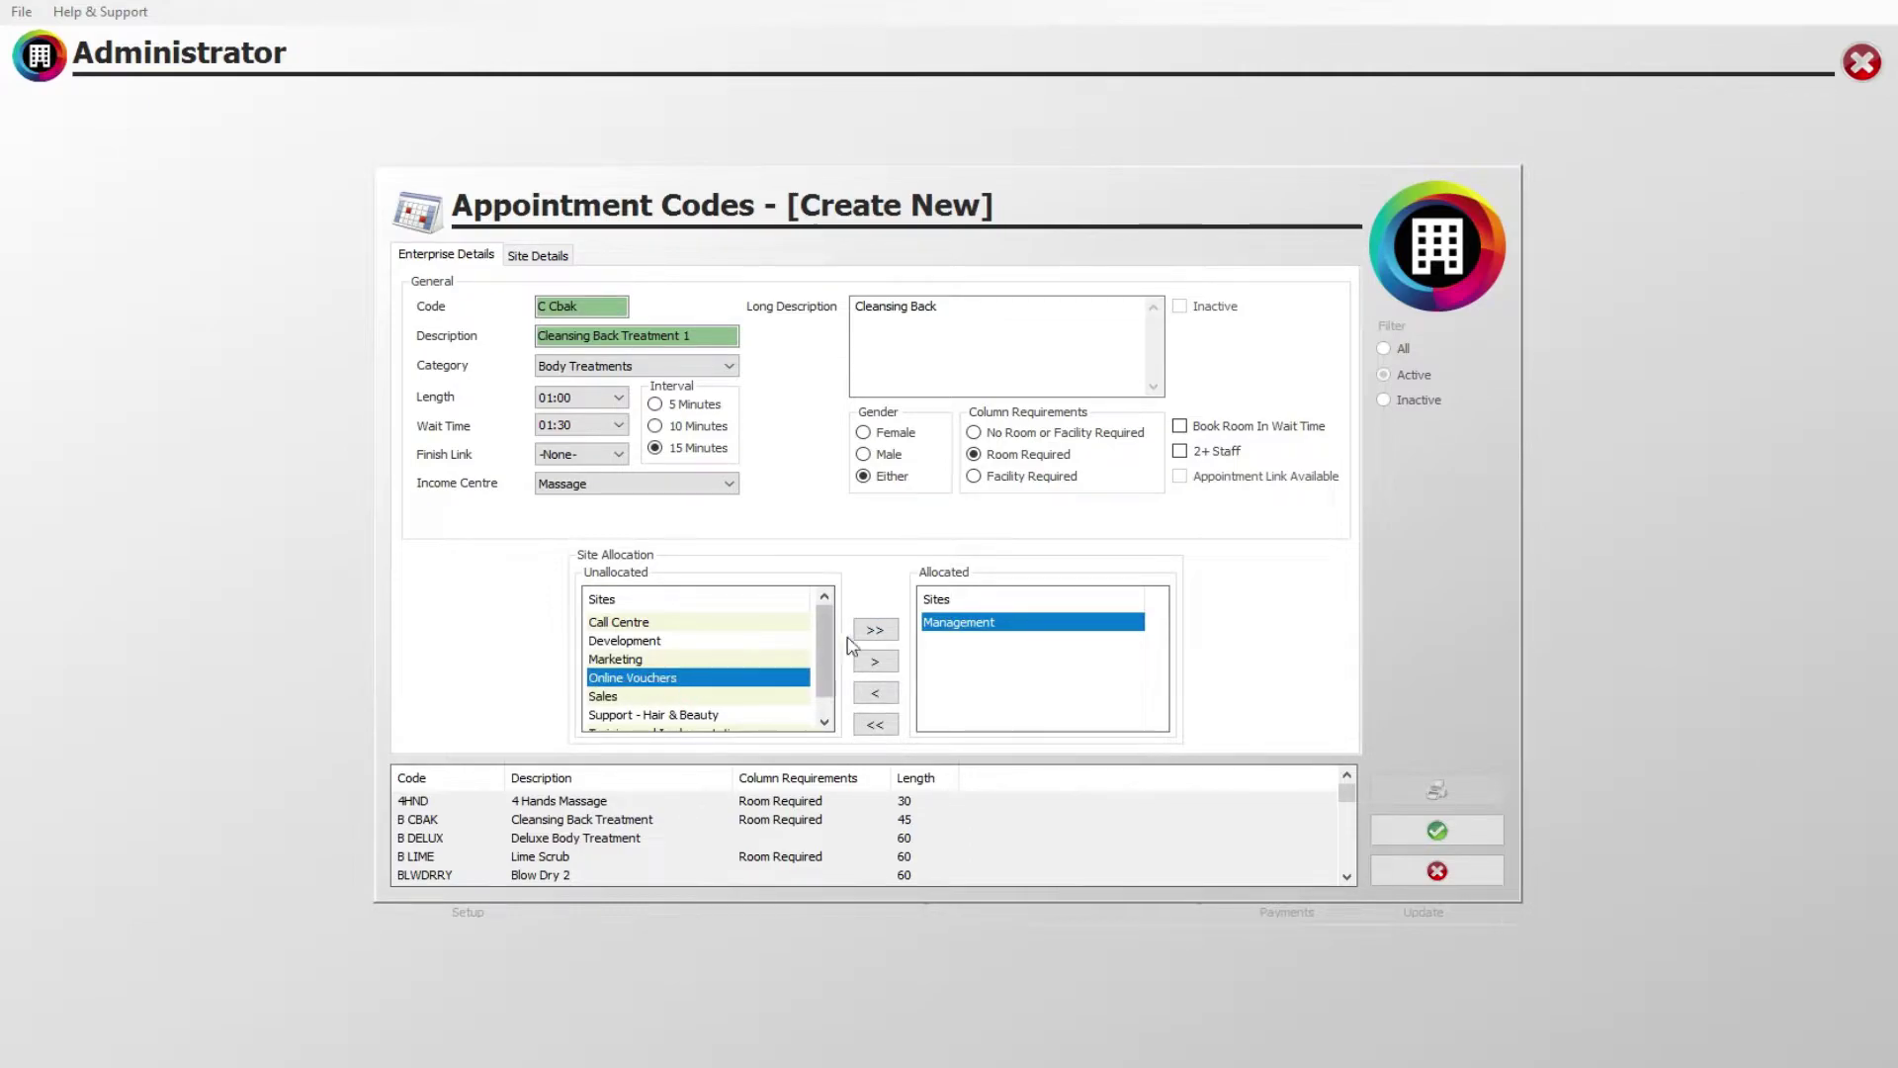
{"action": "left_click", "coordinate": [864, 630]}
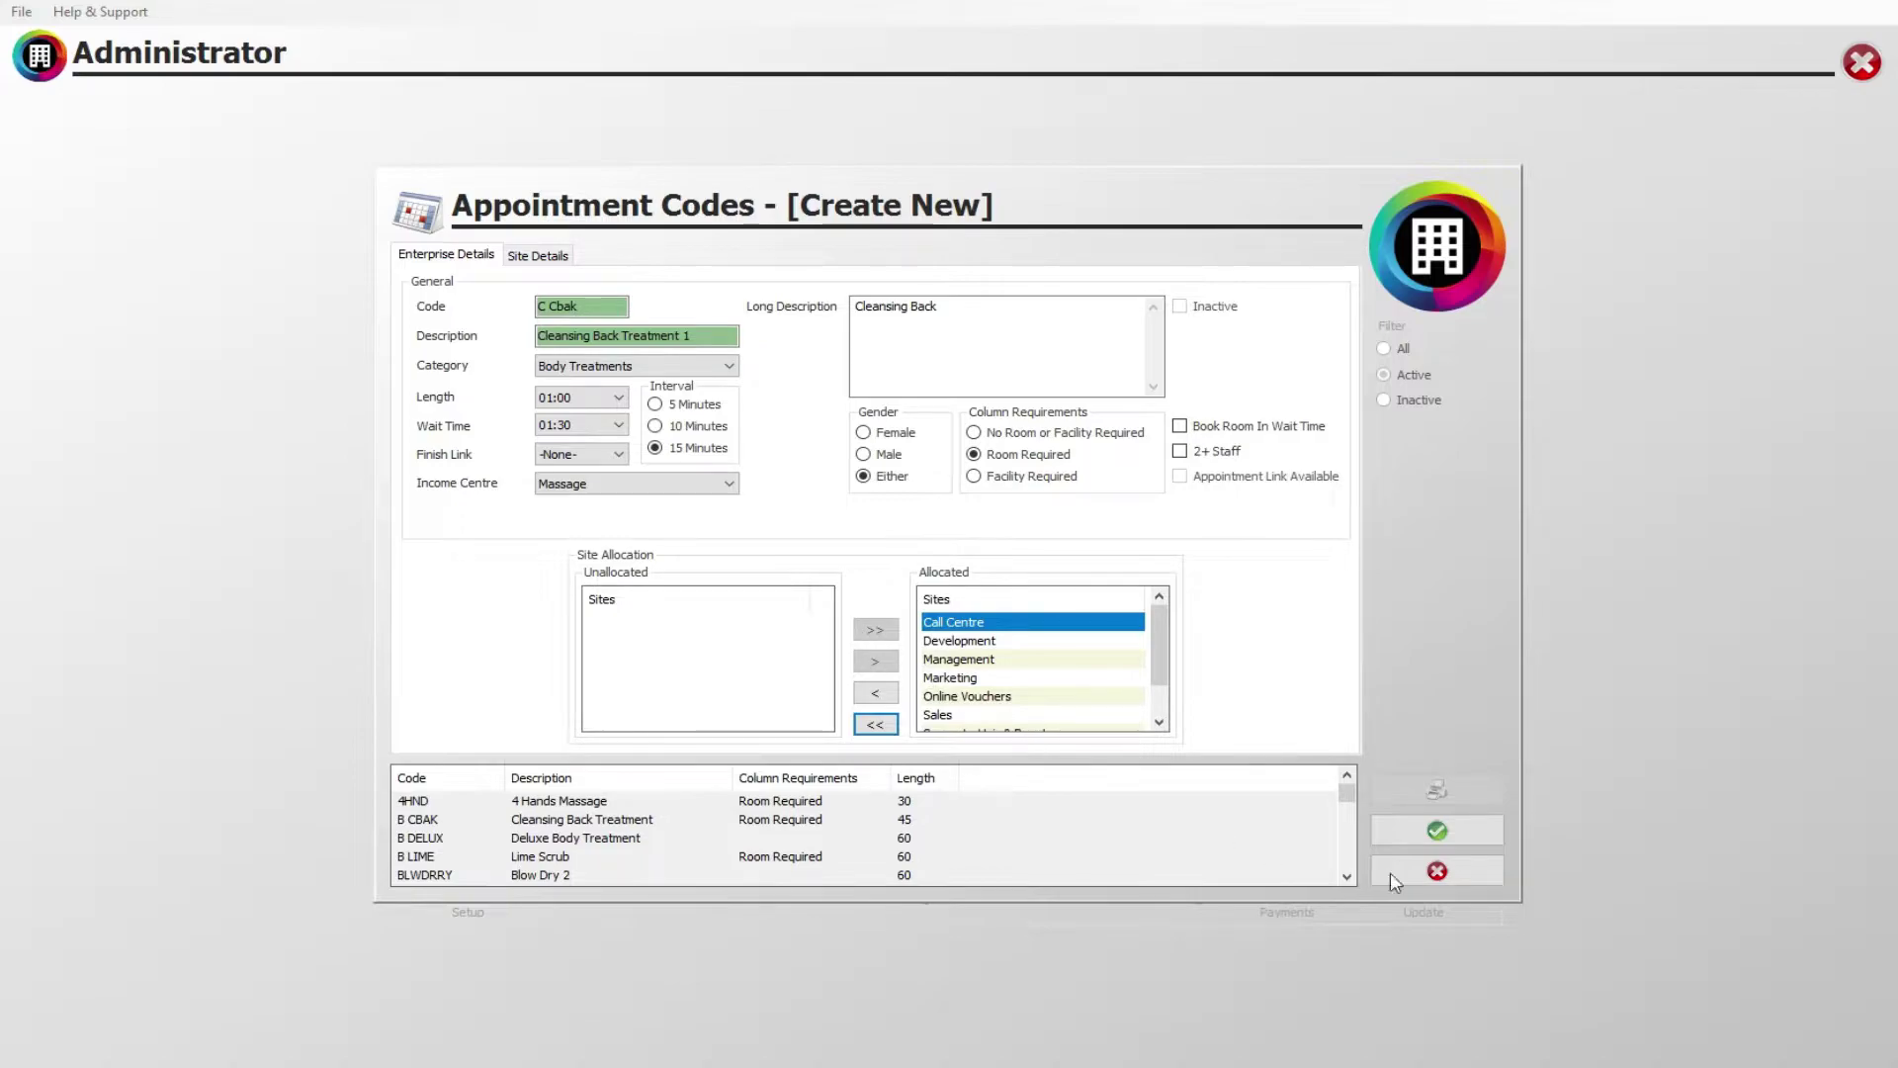
{"action": "left_click", "coordinate": [1437, 838]}
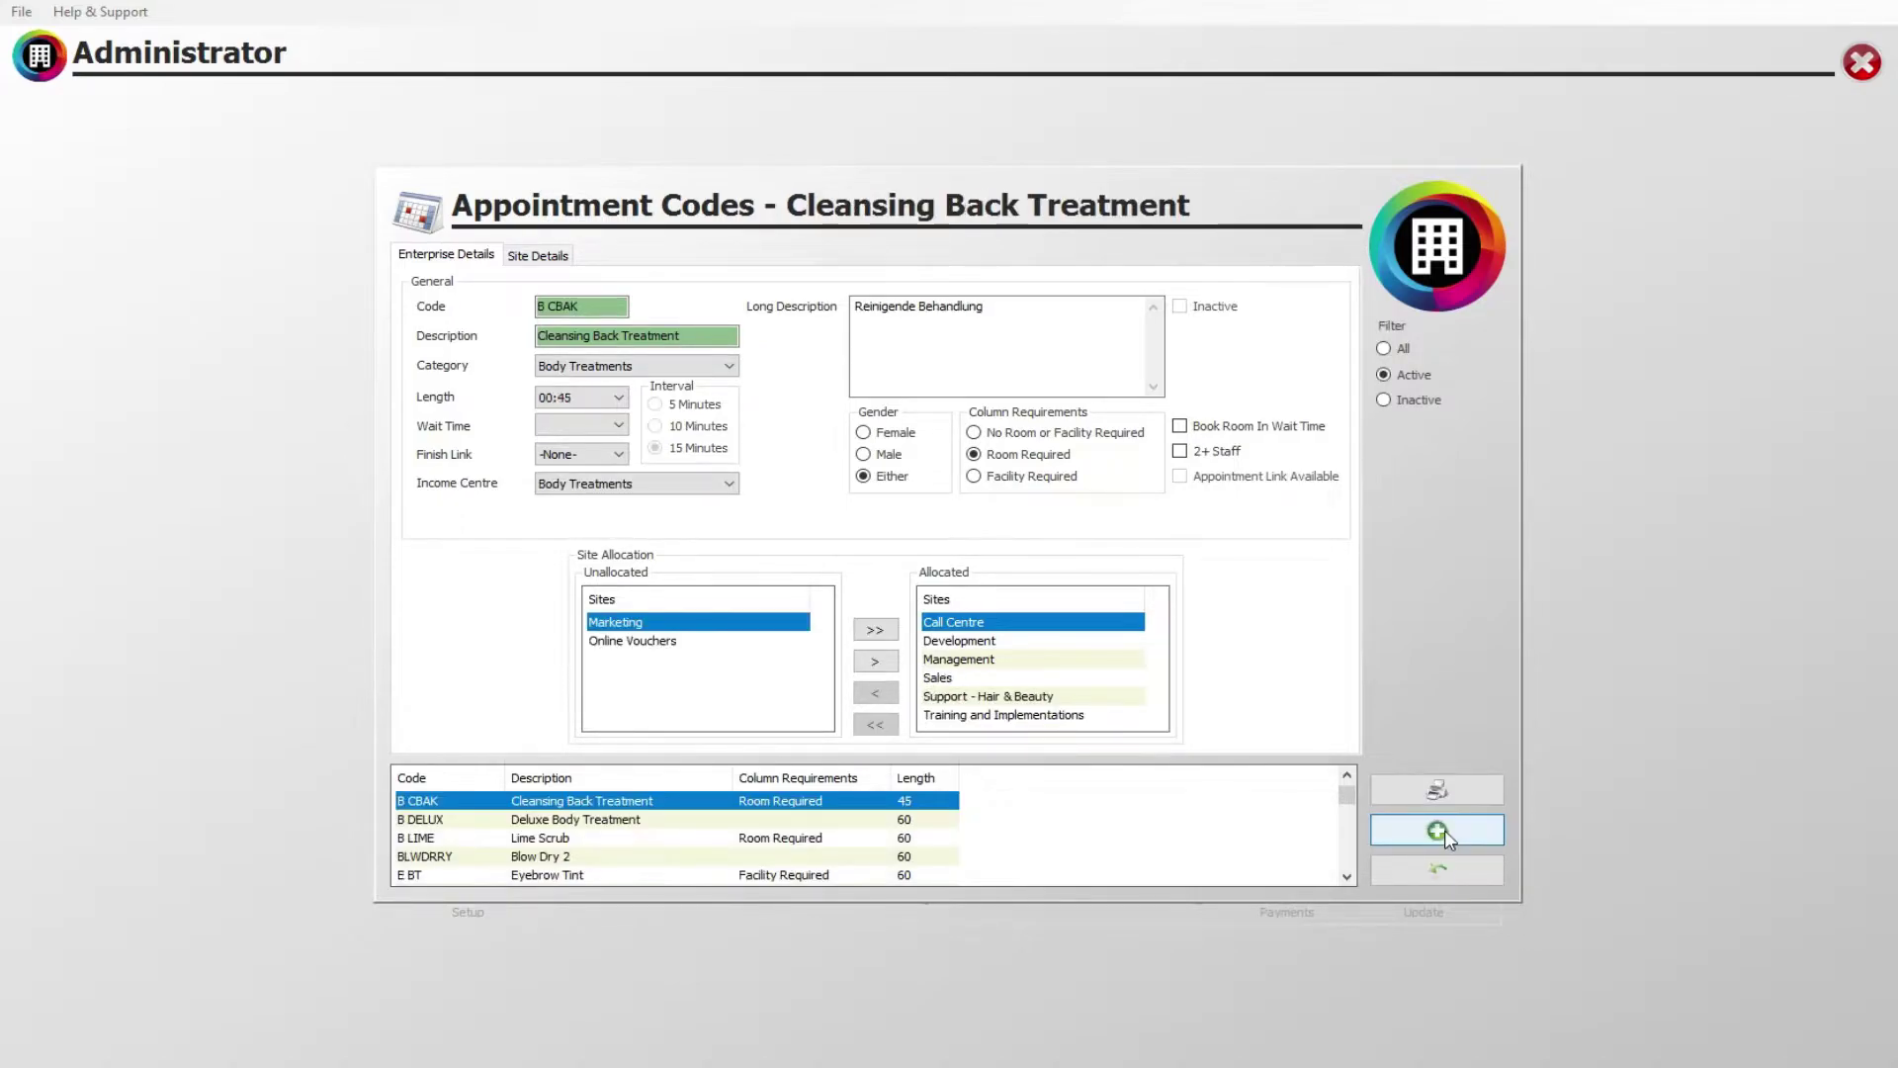
Review the Cleansing Back Treatment site details for Training and Implementations and Call Centre, and close Appointment Codes
{"action": "left_click", "coordinate": [535, 259]}
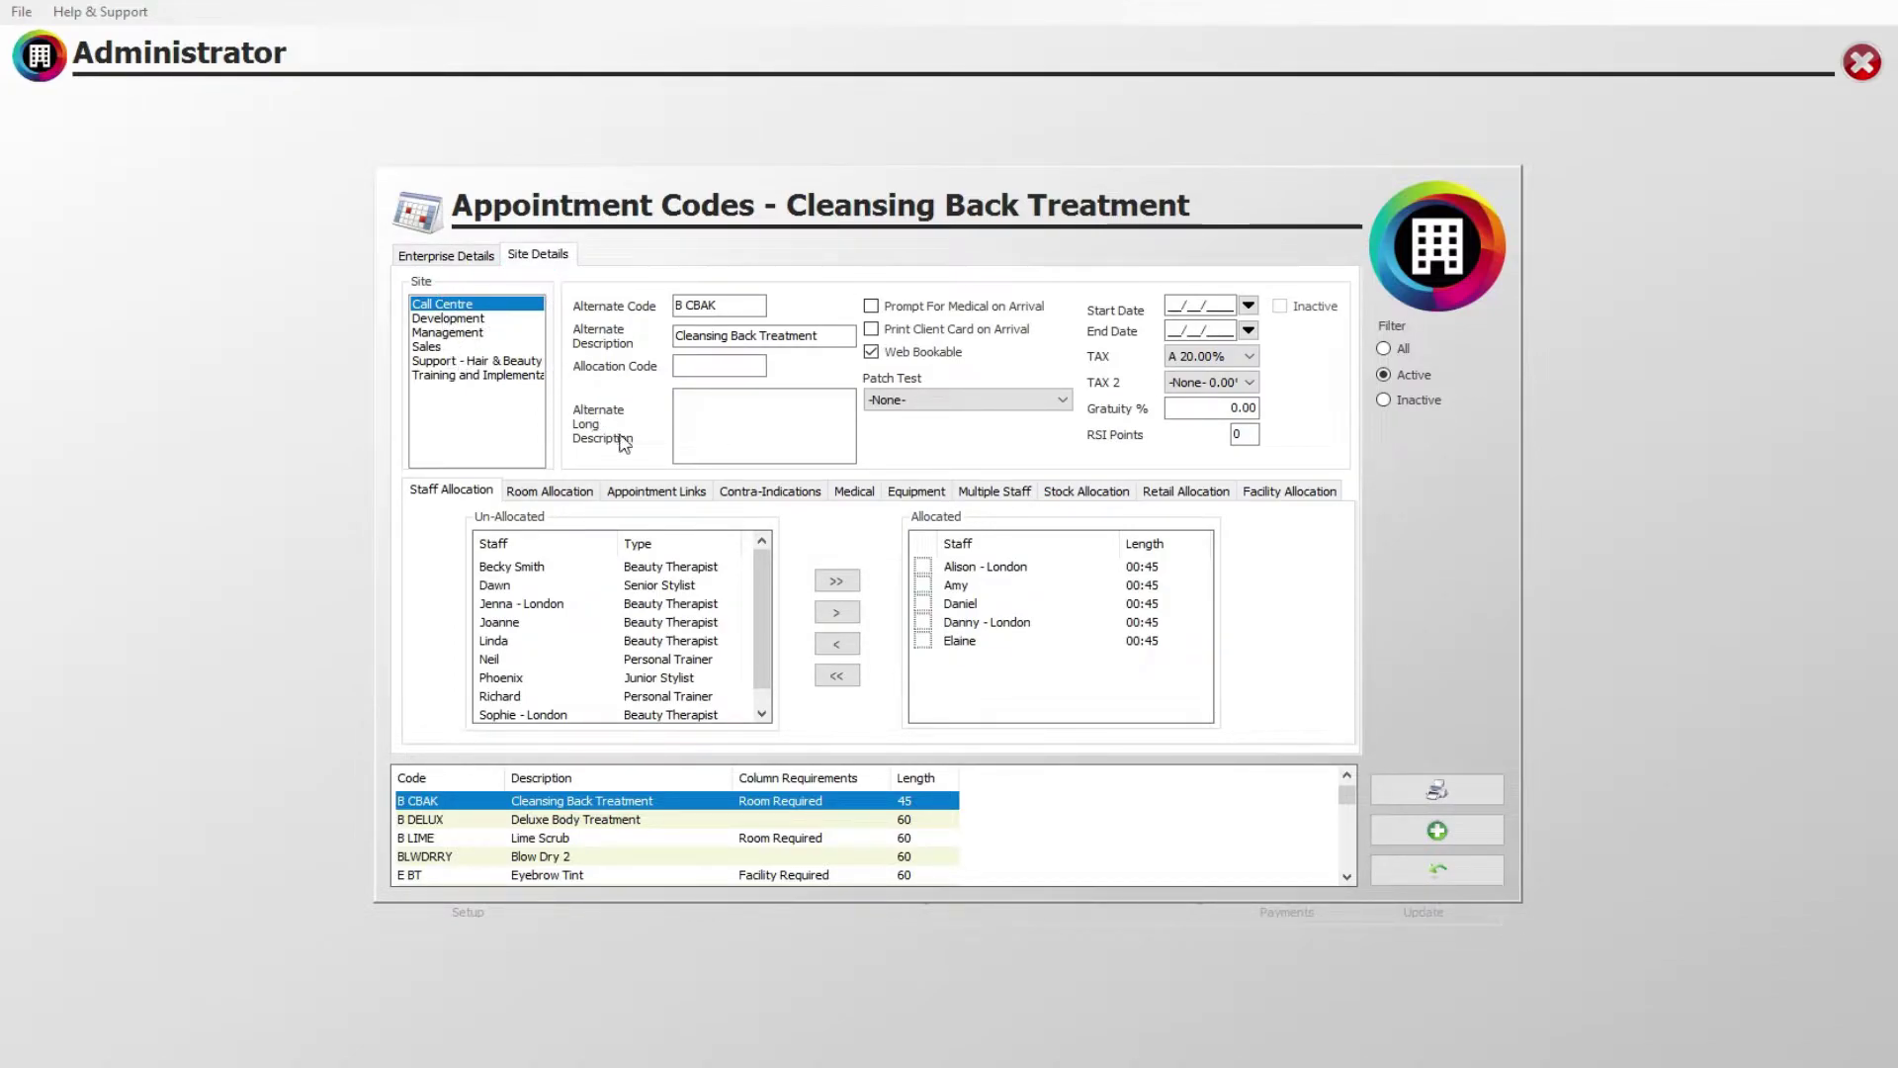
{"action": "left_click", "coordinate": [455, 376]}
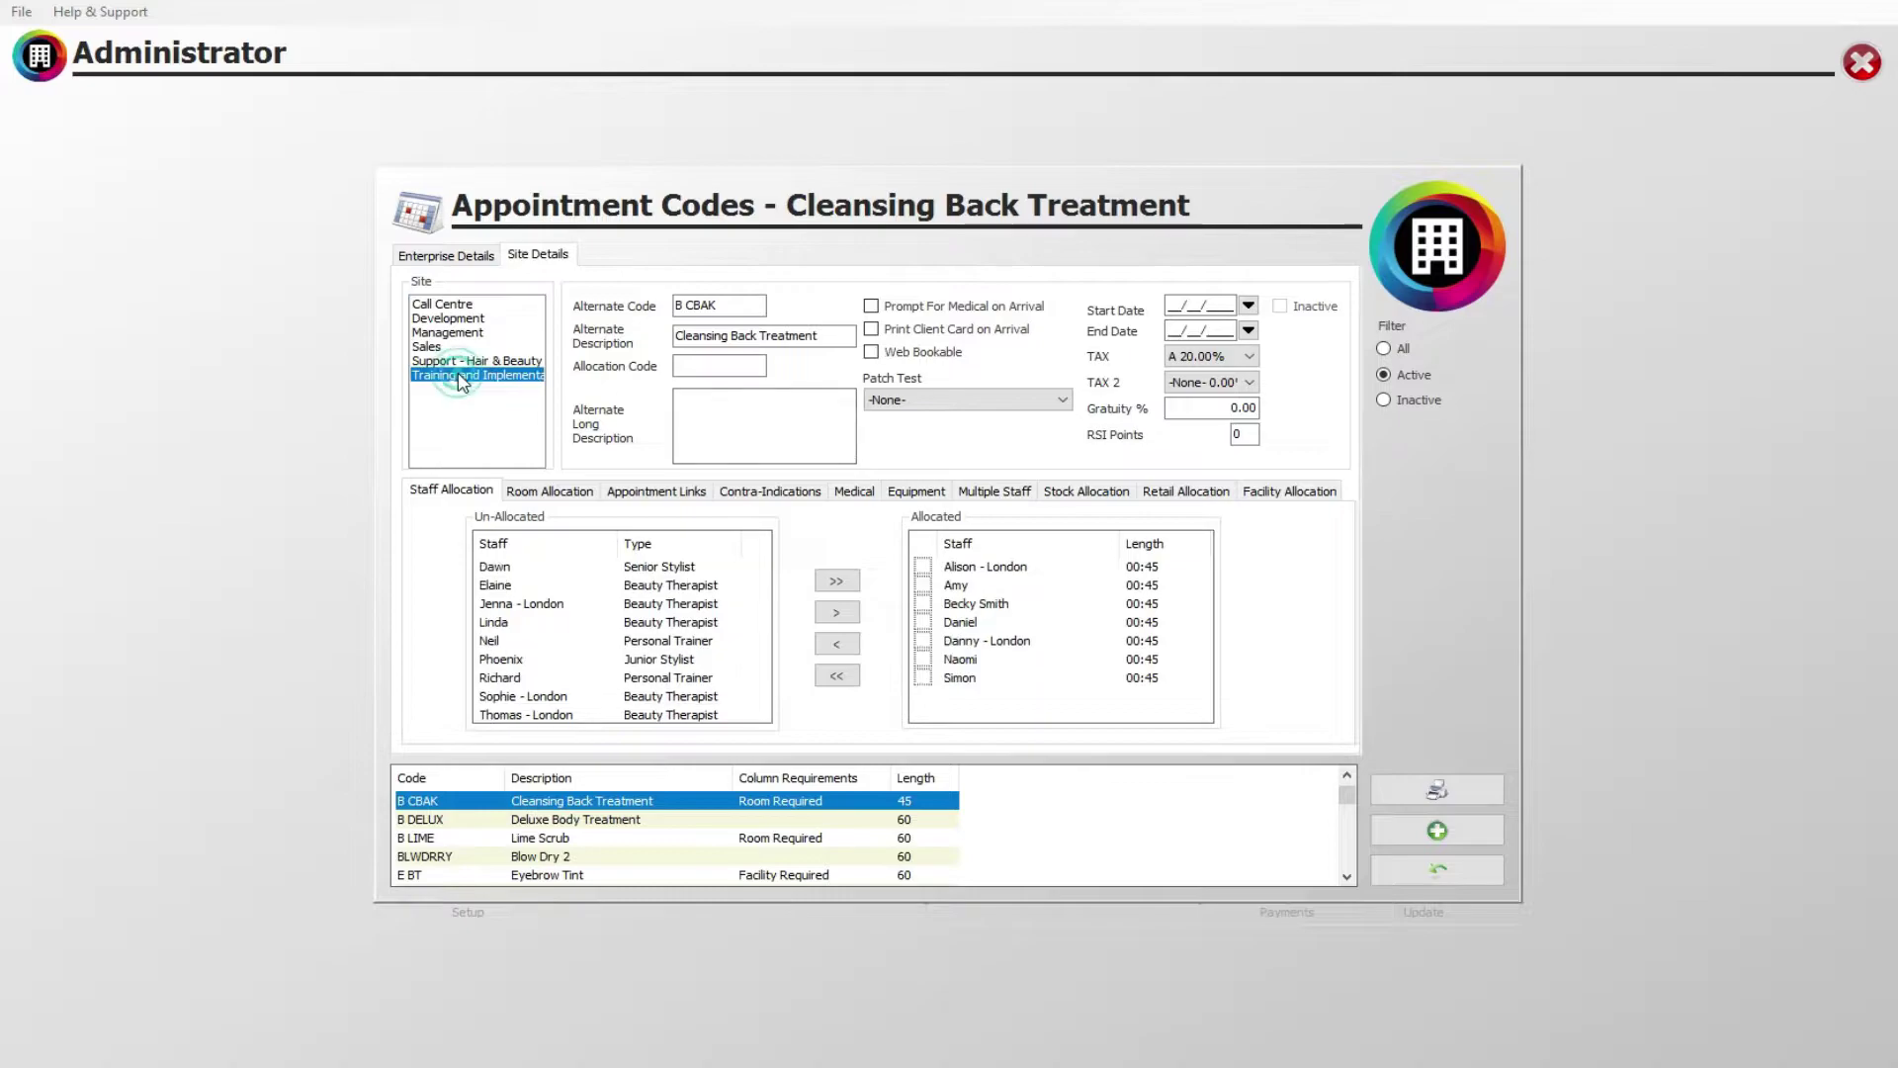
{"action": "left_click", "coordinate": [455, 305]}
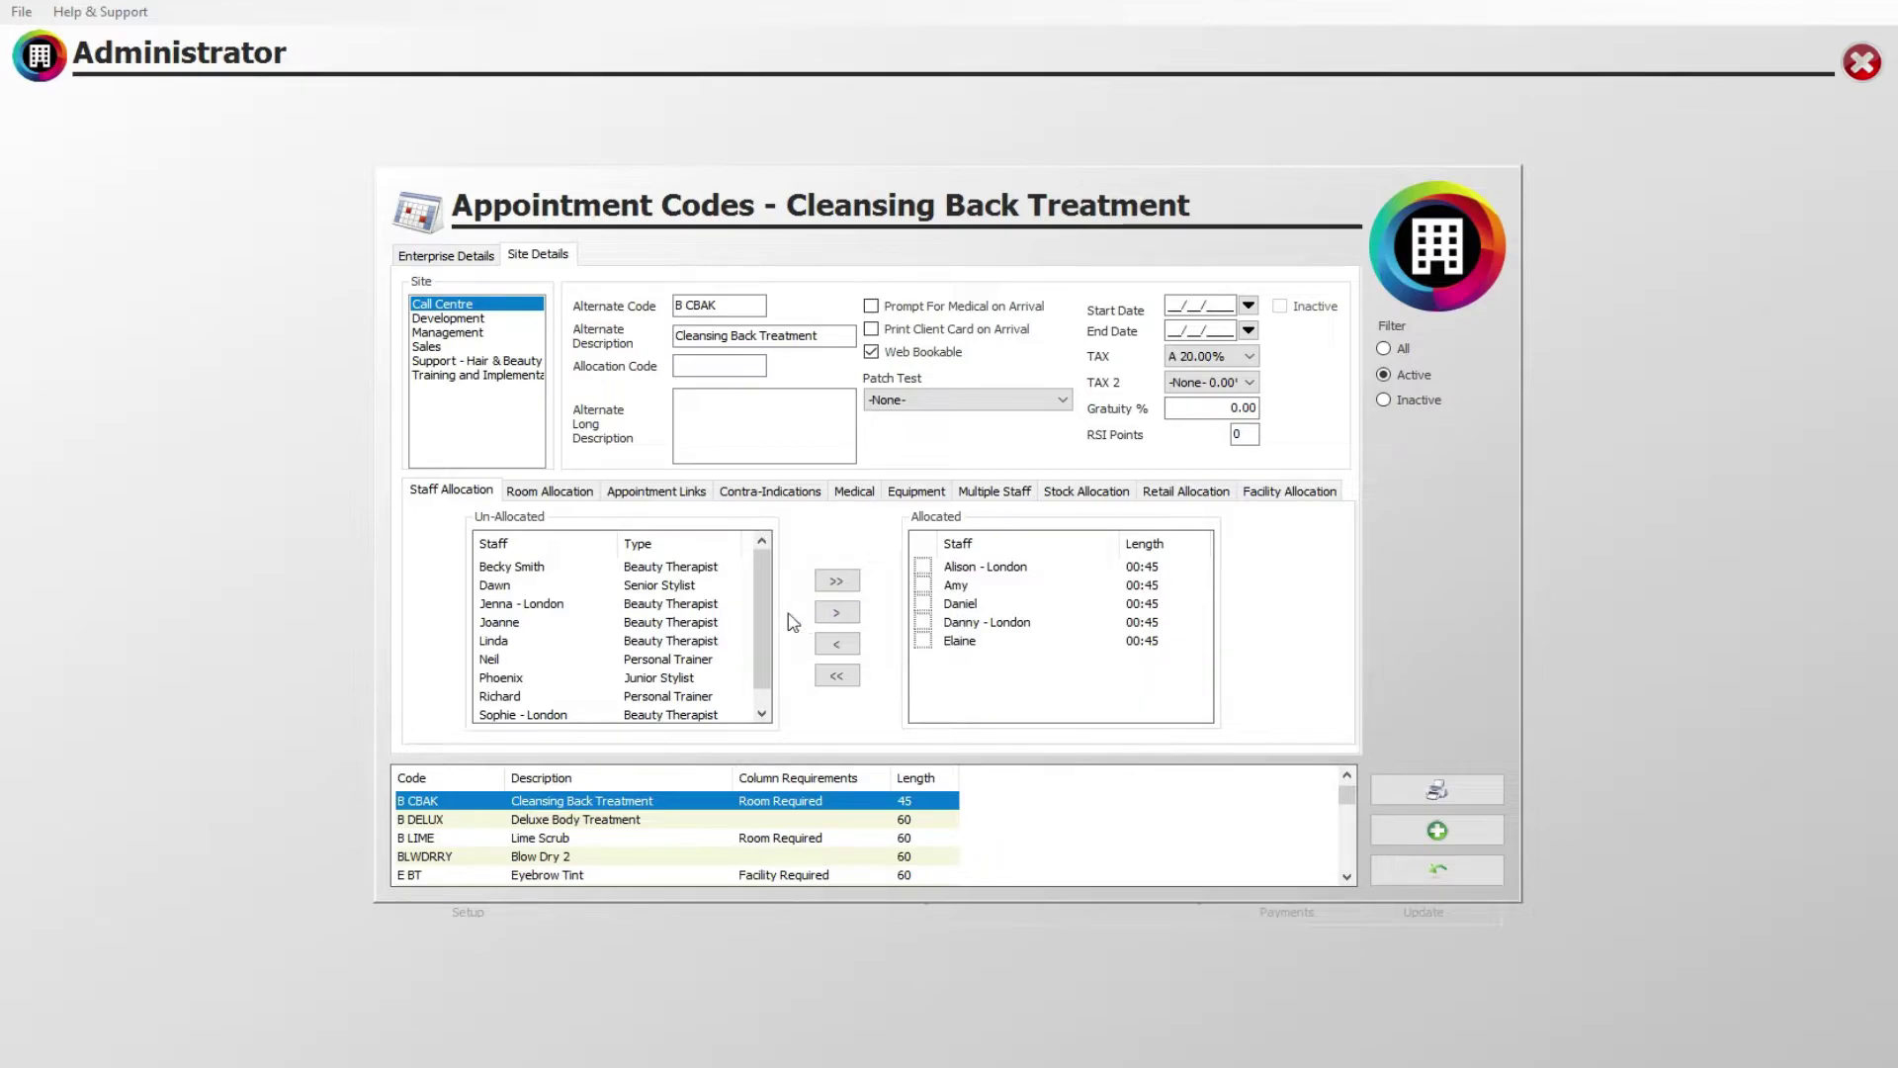
{"action": "left_click", "coordinate": [1438, 870]}
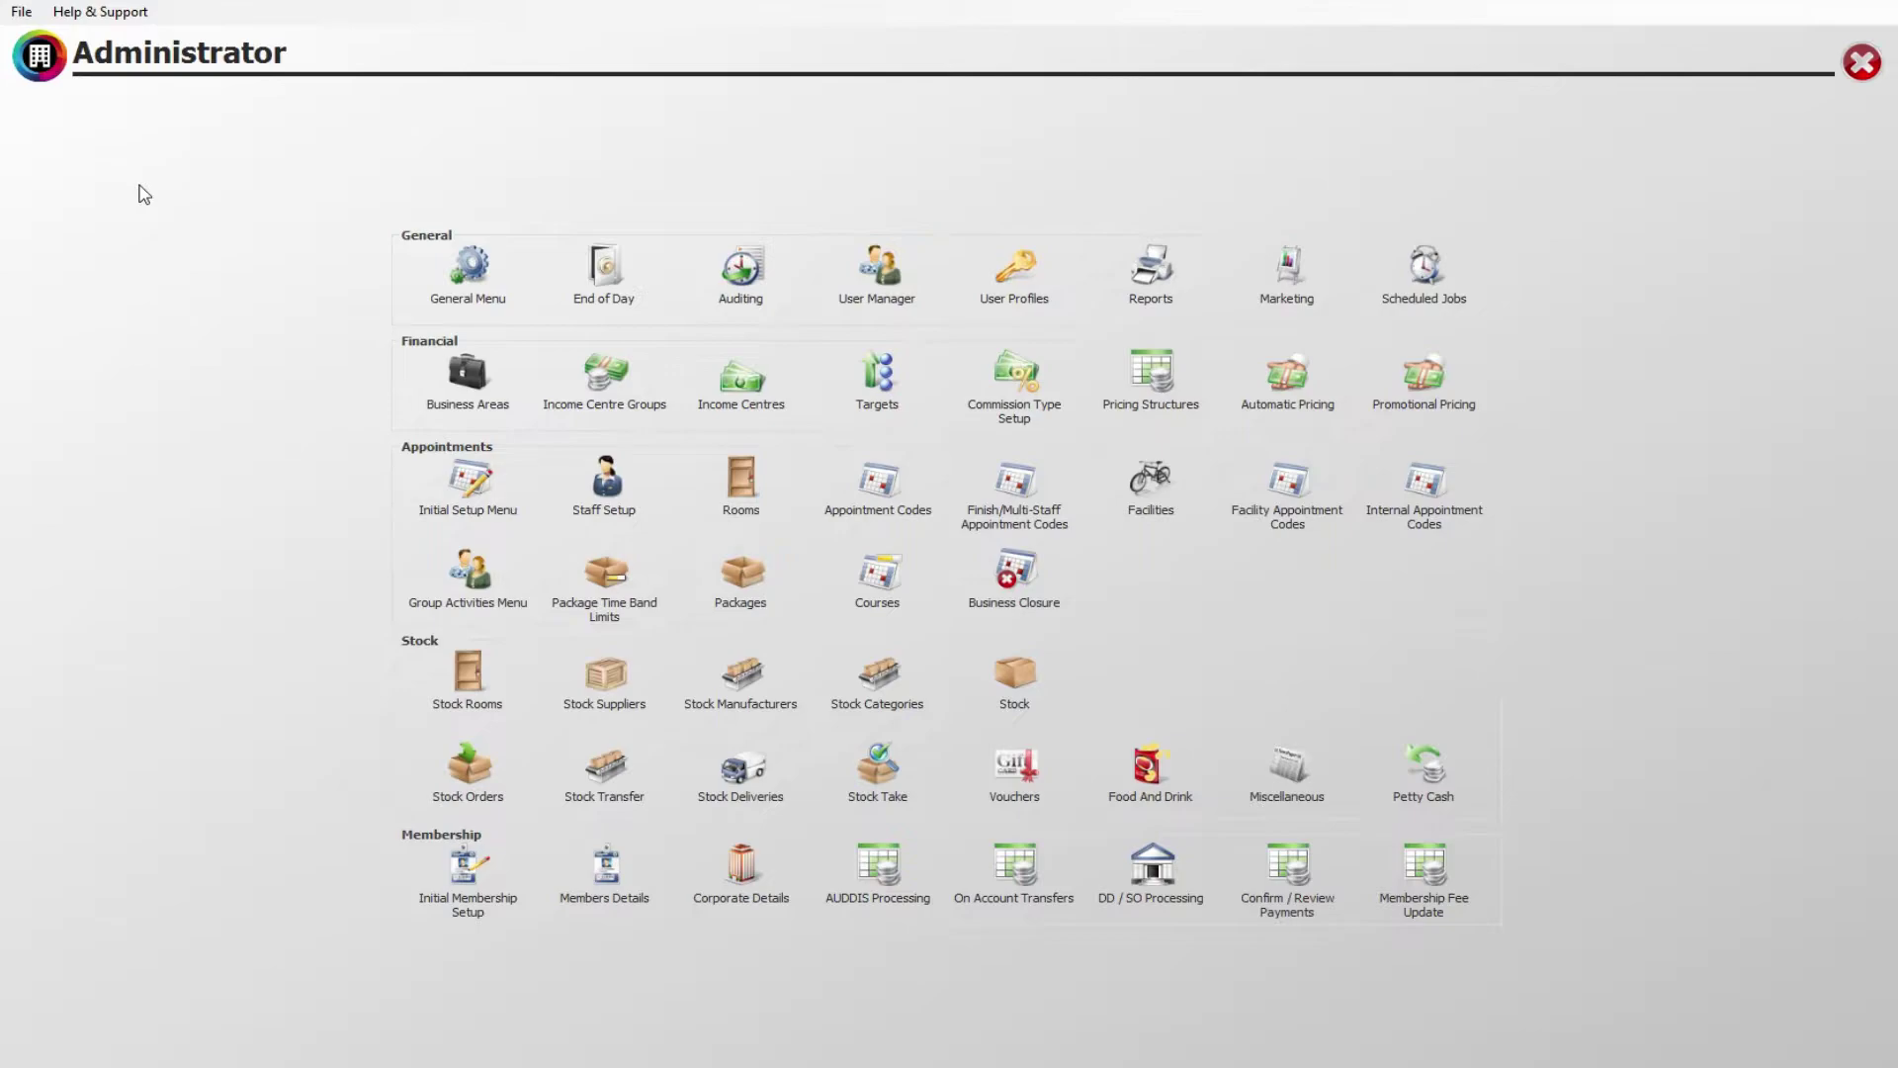
Open the program's About information
{"action": "left_click", "coordinate": [91, 12]}
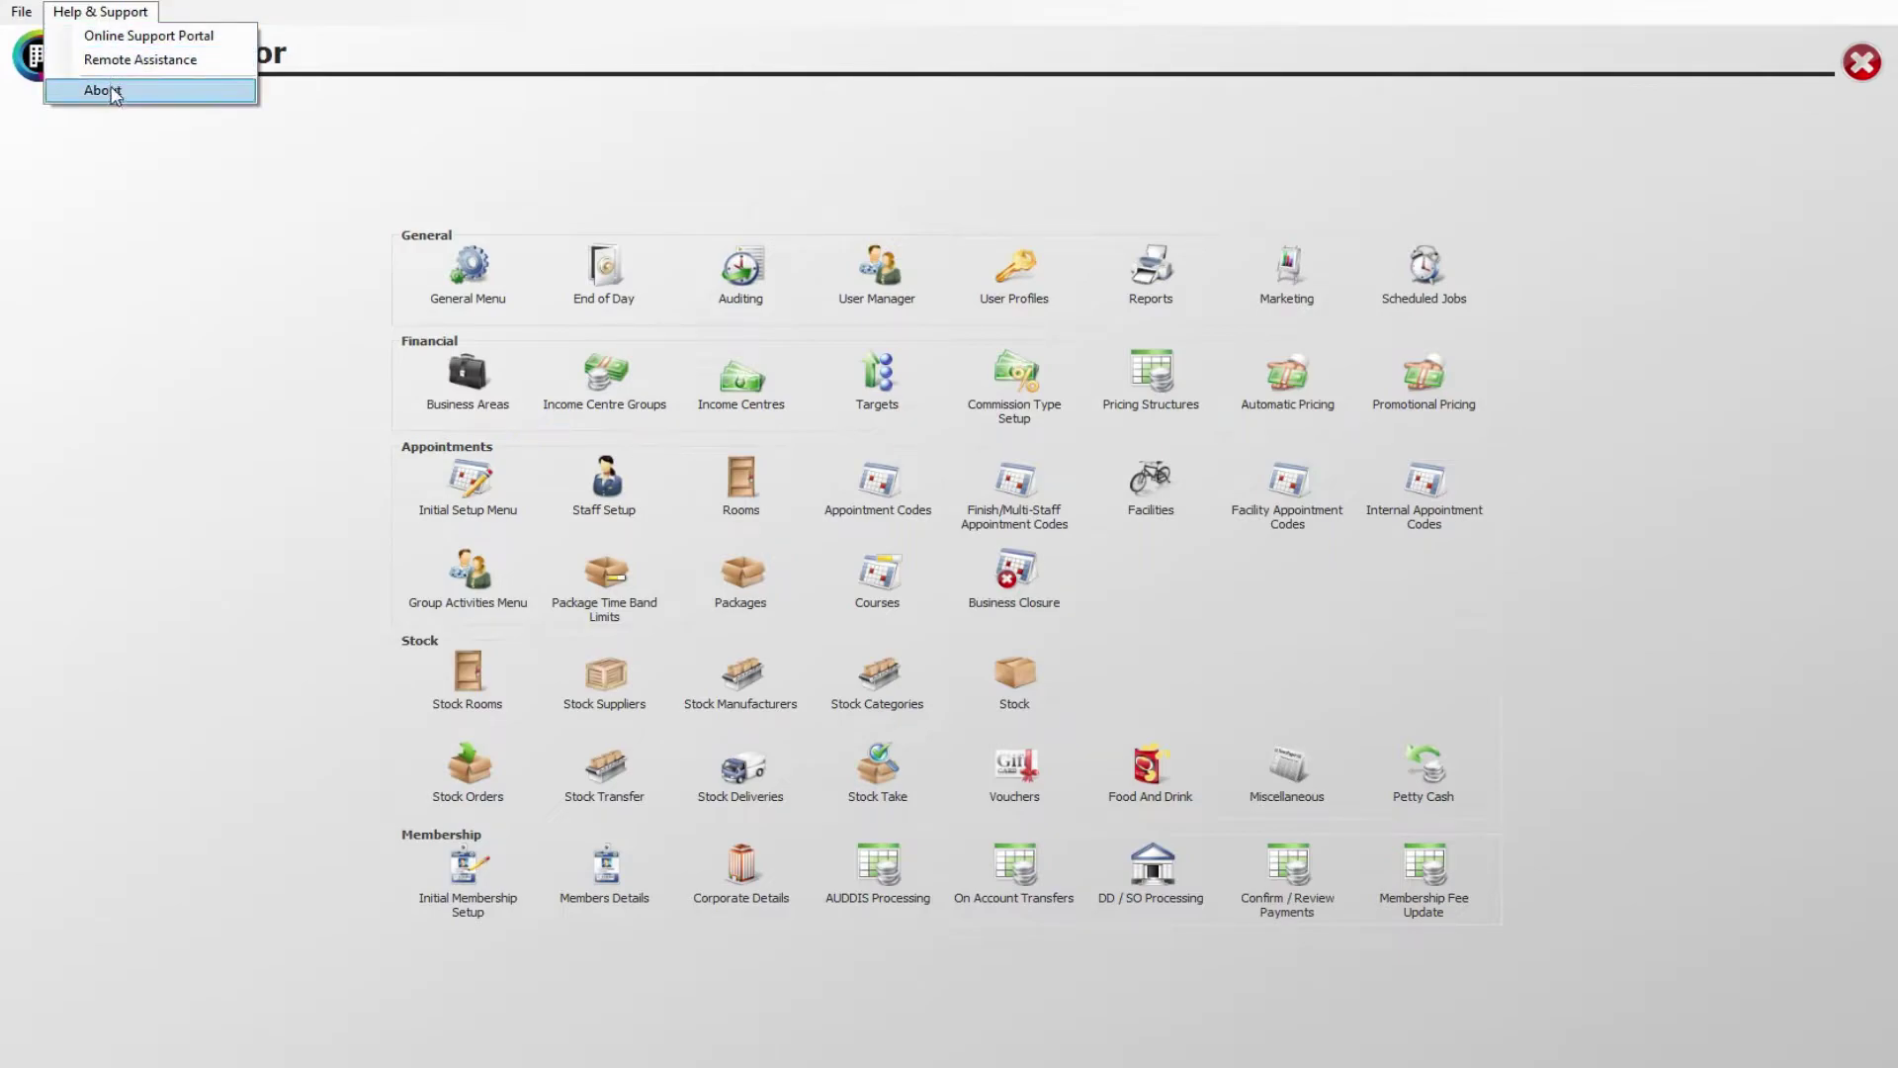
{"action": "left_click", "coordinate": [107, 93]}
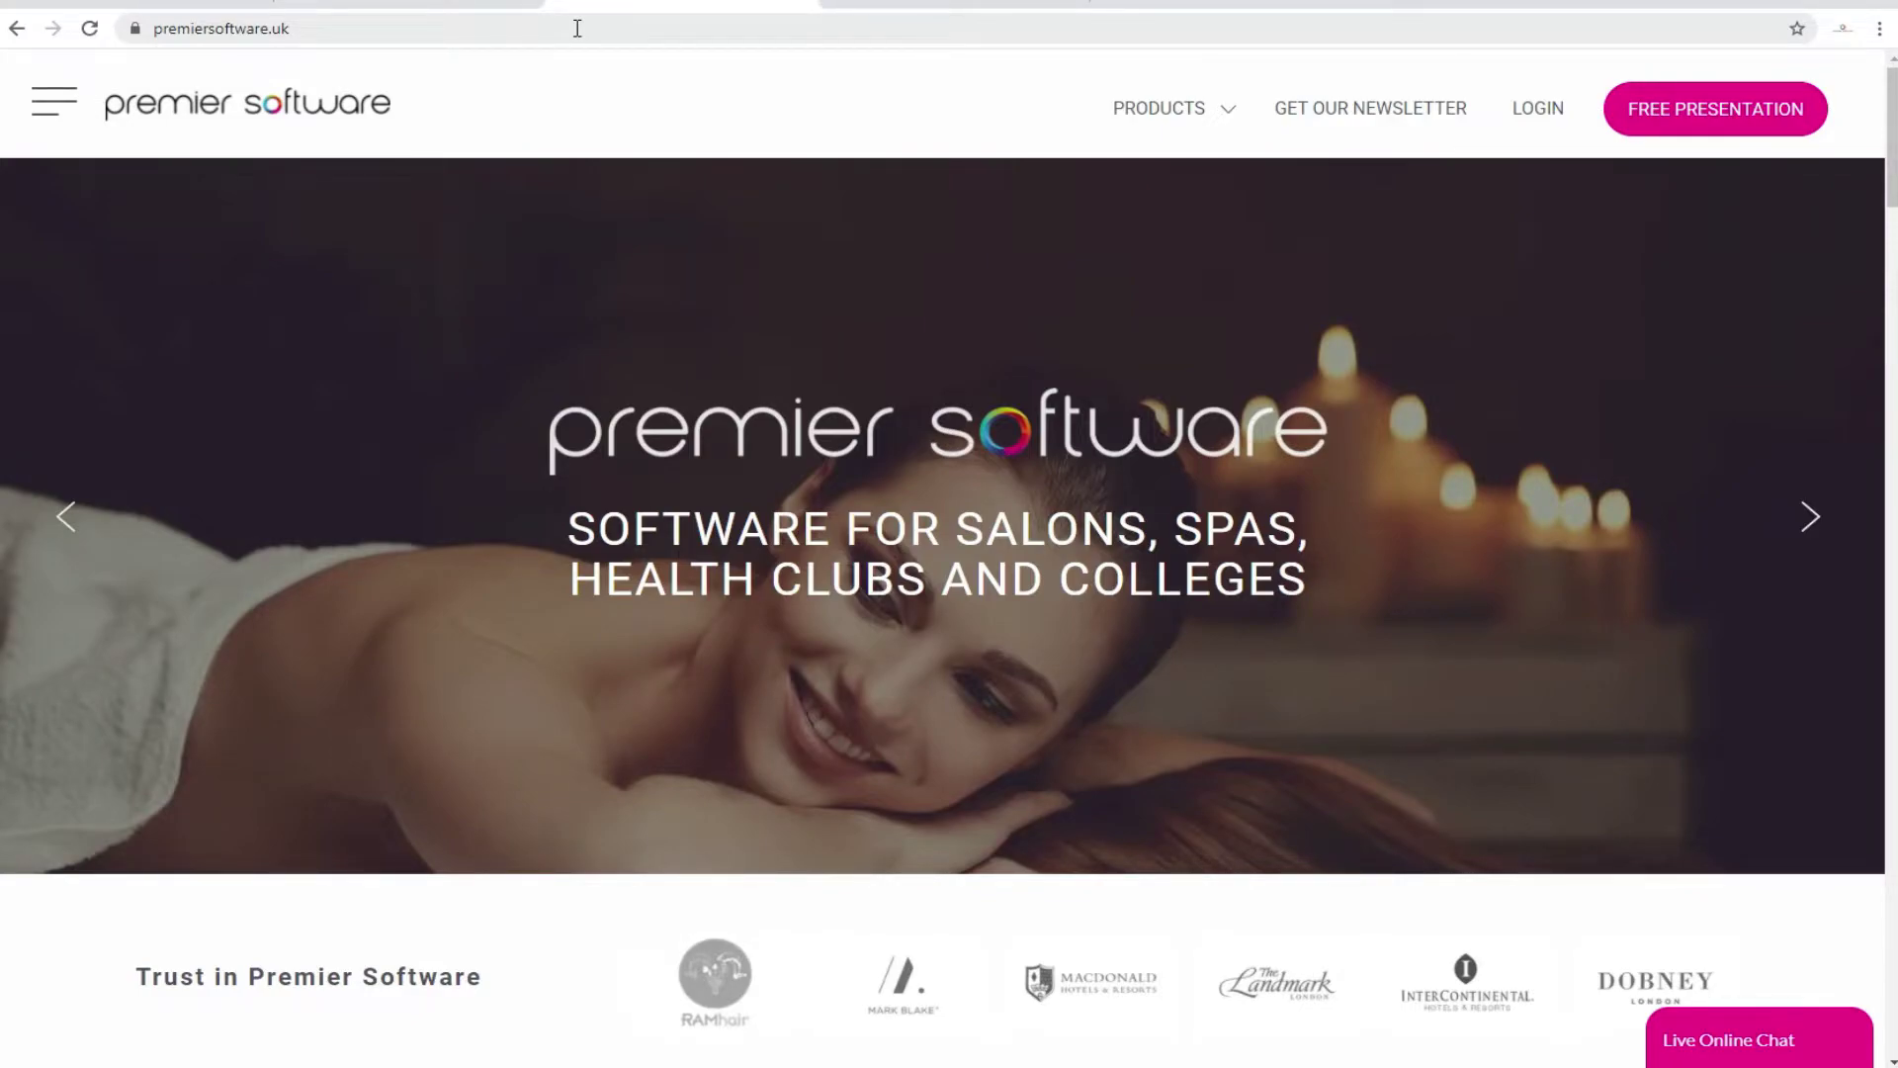
Switch to the Premier Software website in the browser and log in as a client with the serial number and postcode
{"action": "left_click", "coordinate": [1530, 110]}
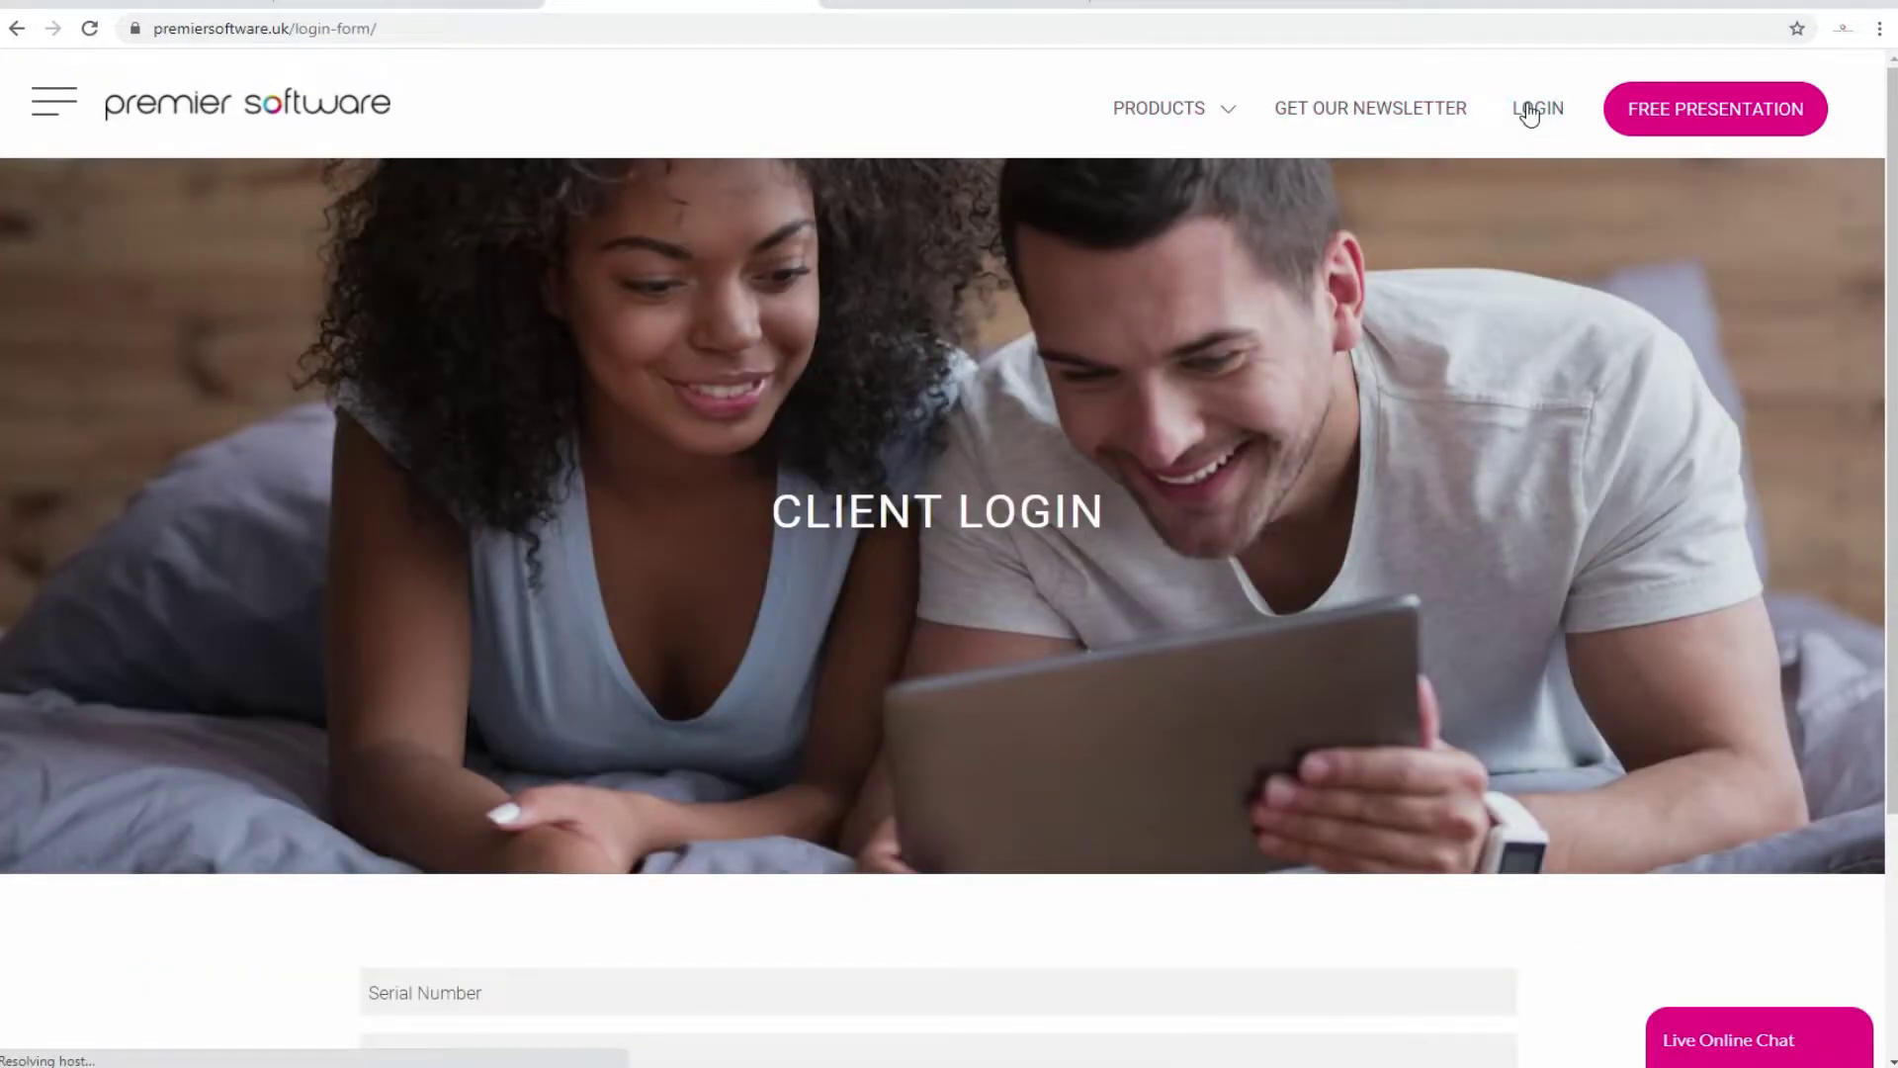
{"action": "scroll", "coordinate": [803, 576], "scroll_direction": "down", "scroll_amount": 3}
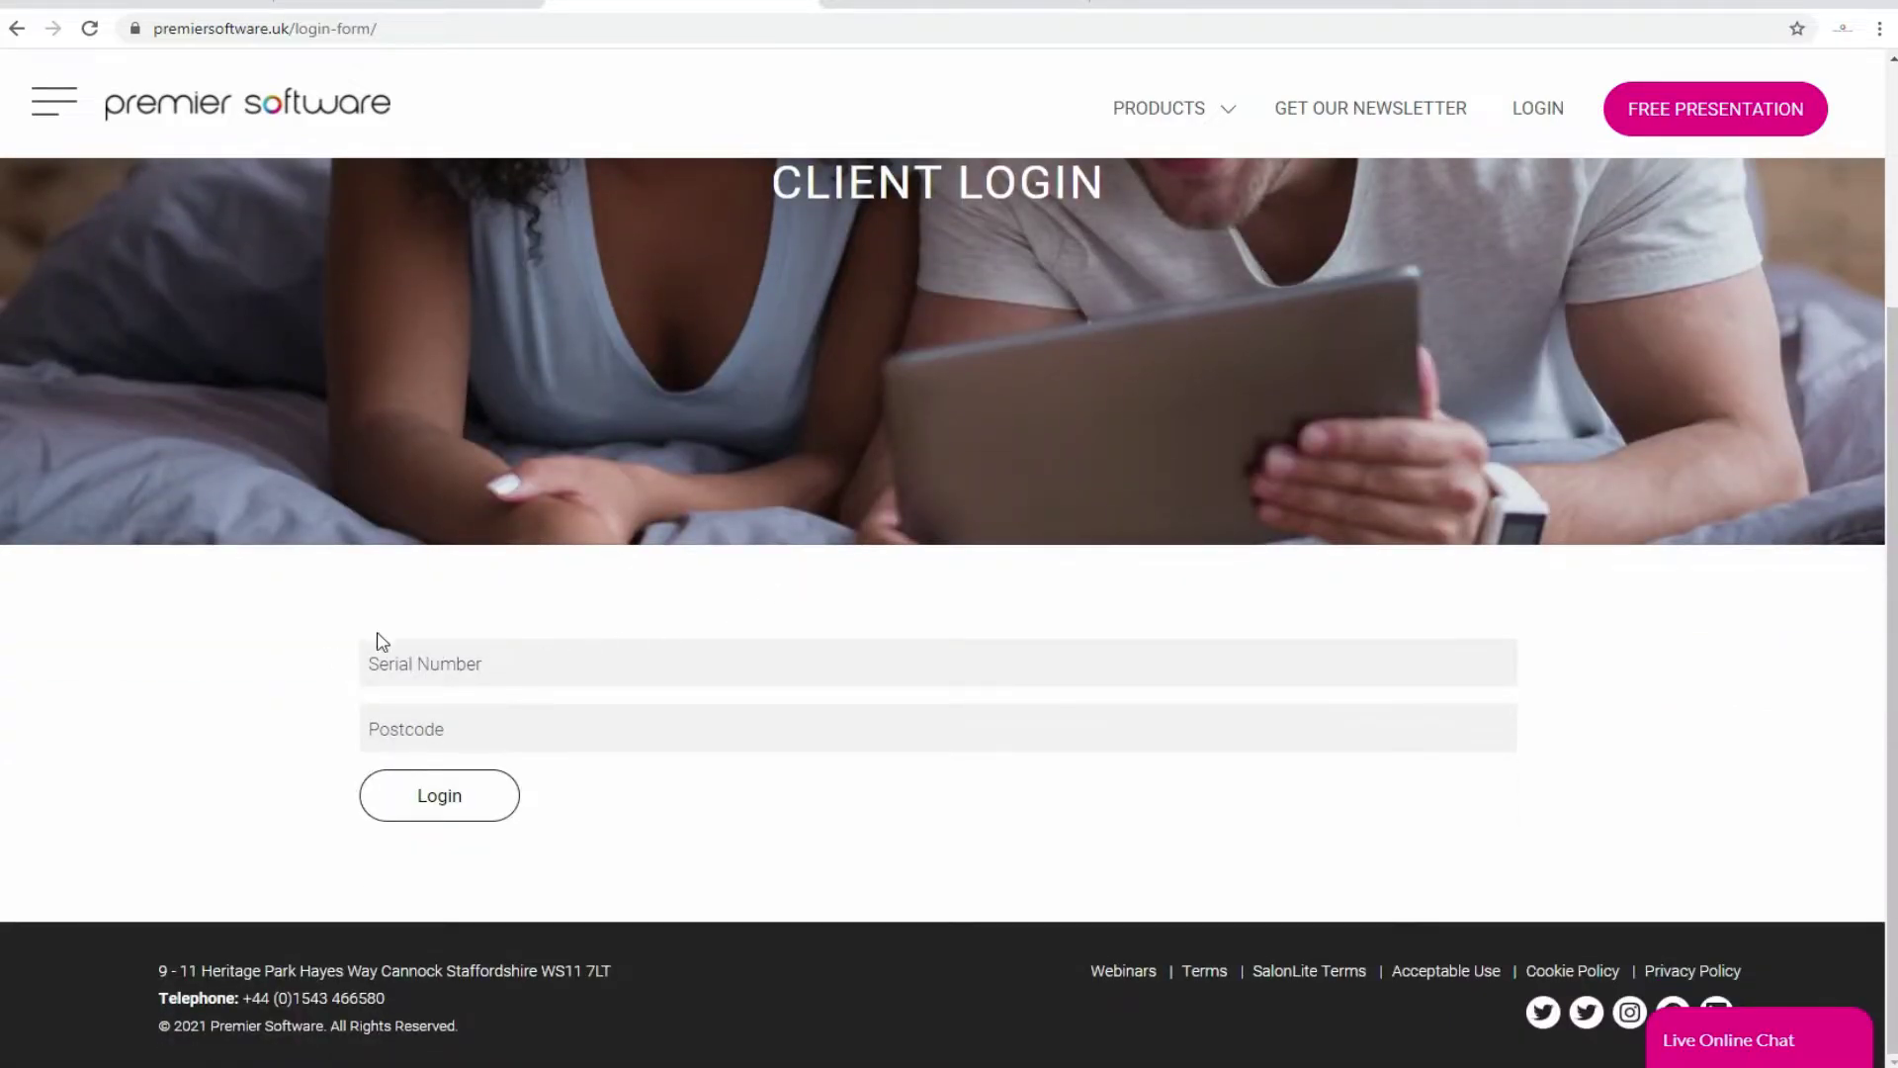
{"action": "left_click", "coordinate": [402, 662]}
{"action": "left_click", "coordinate": [423, 716]}
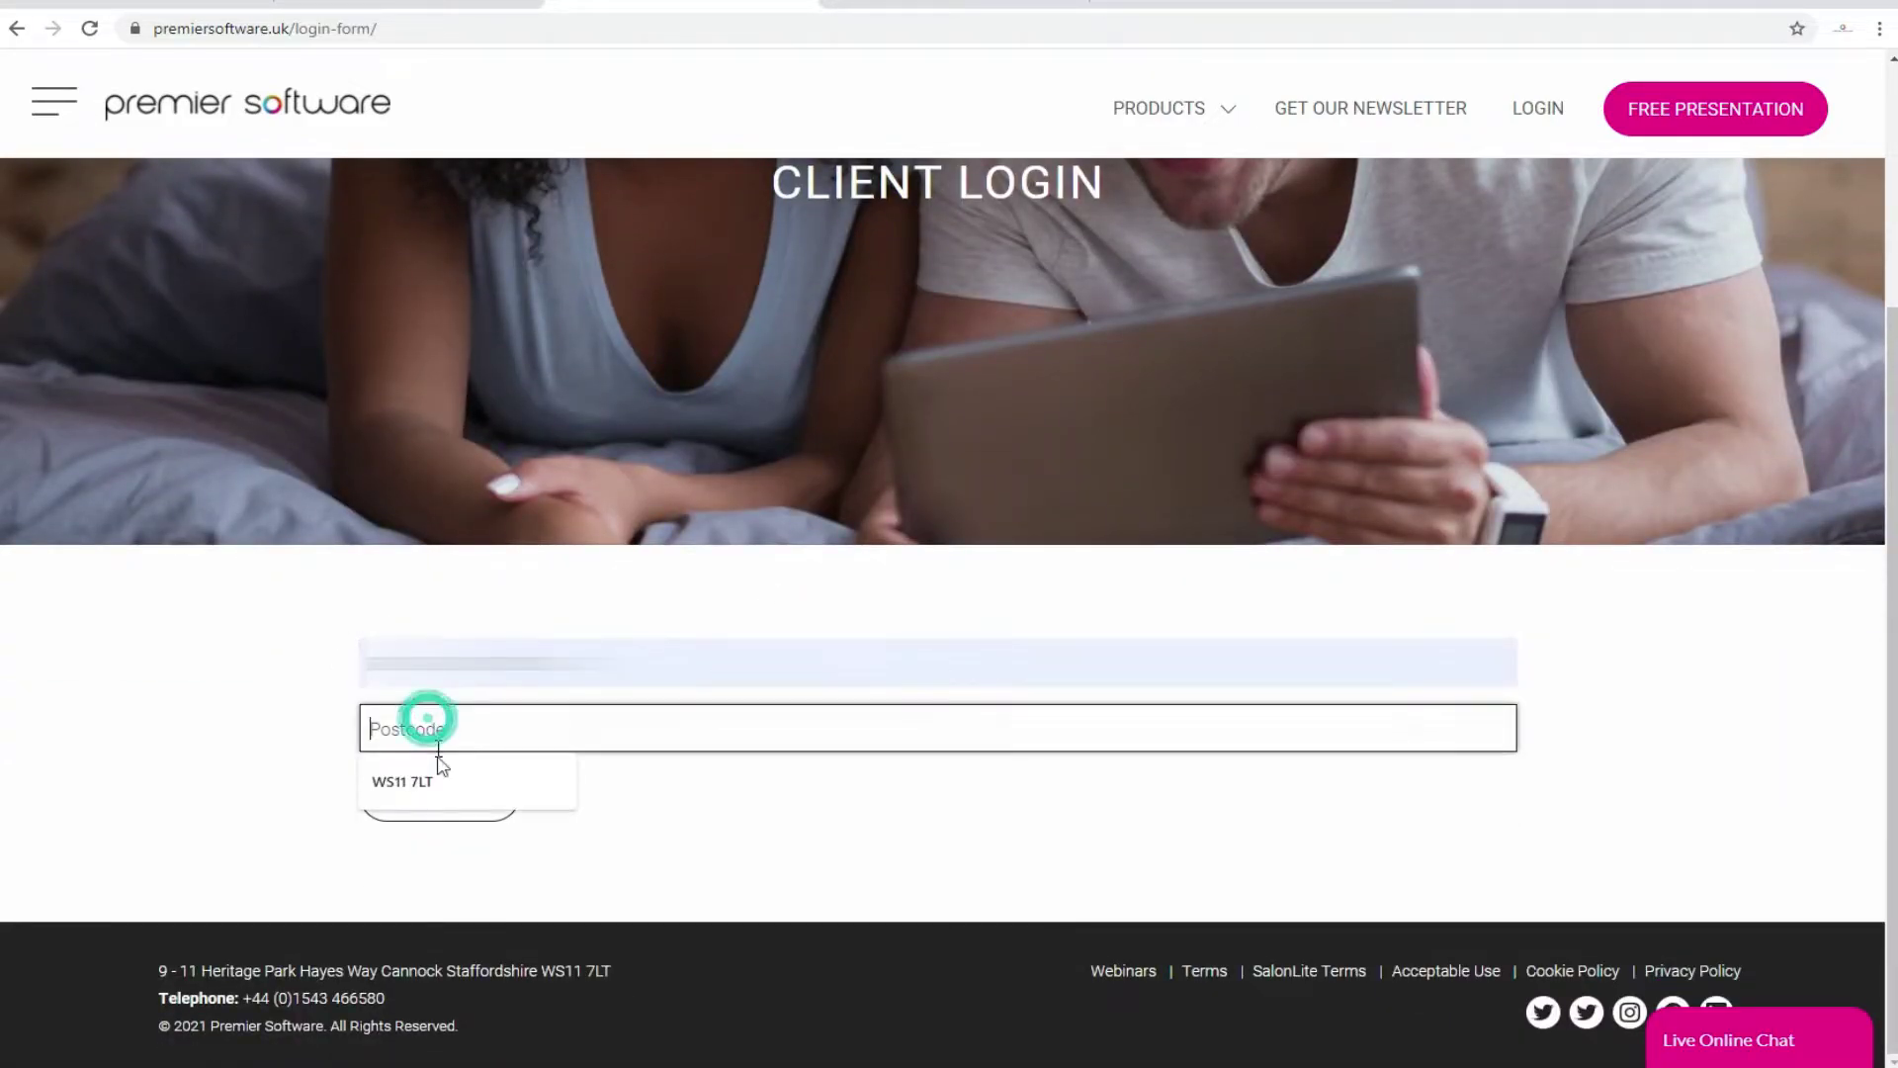
{"action": "left_click", "coordinate": [440, 768]}
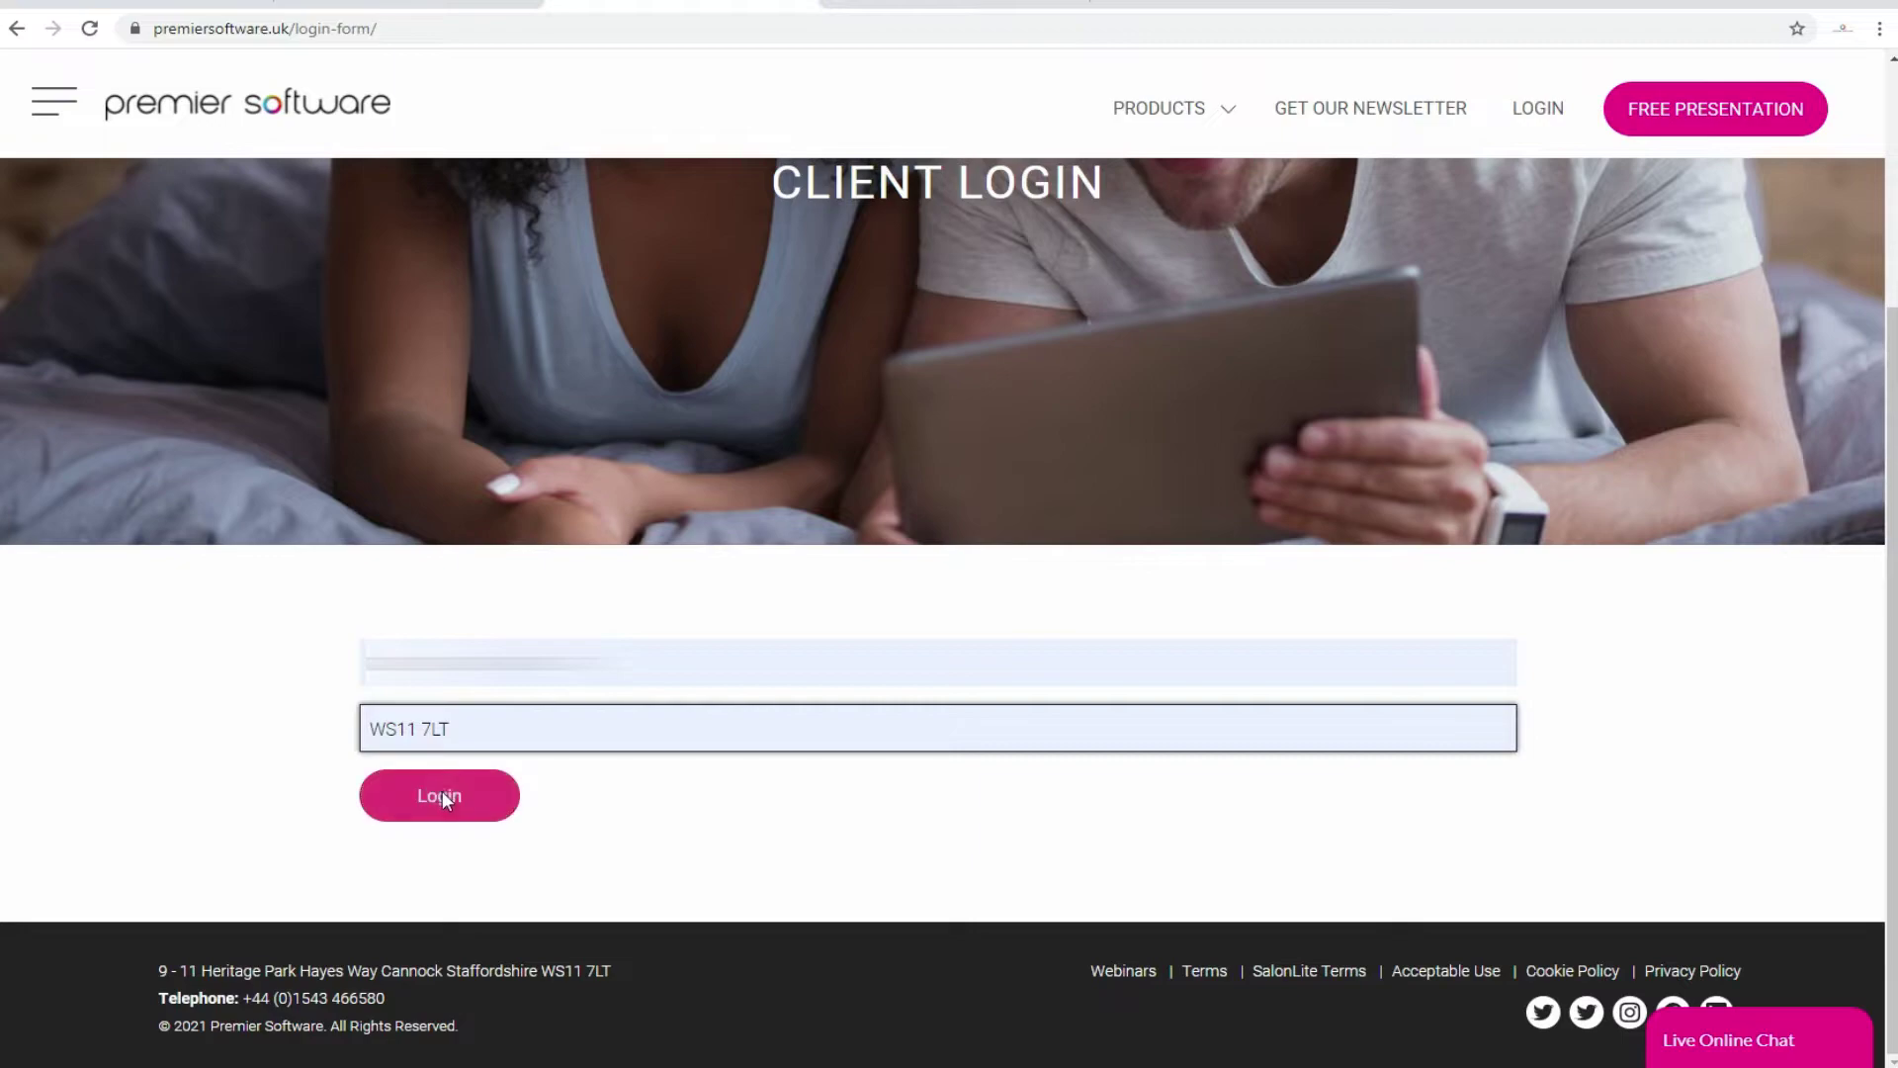
{"action": "left_click", "coordinate": [442, 791]}
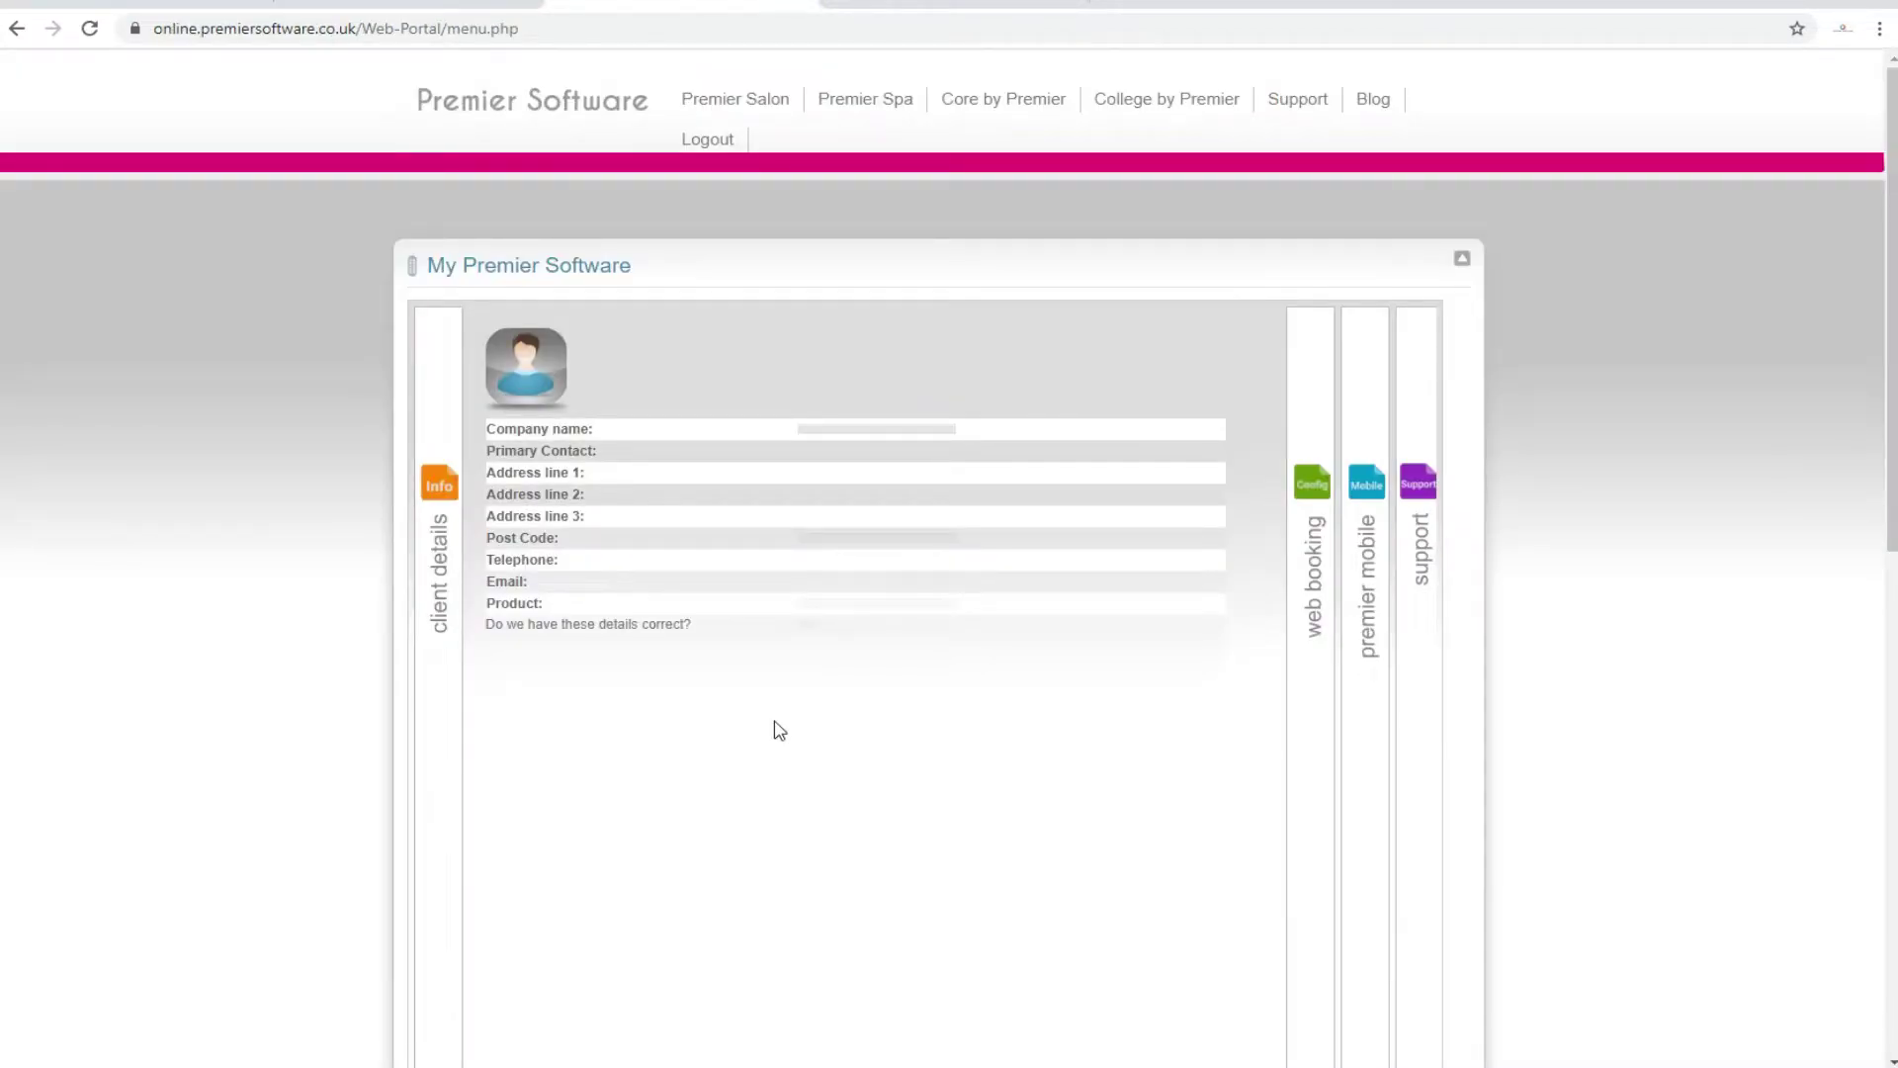
Open the version 2 web booking configuration portal and review the general settings for Appointment Booking
{"action": "left_click", "coordinate": [1307, 566]}
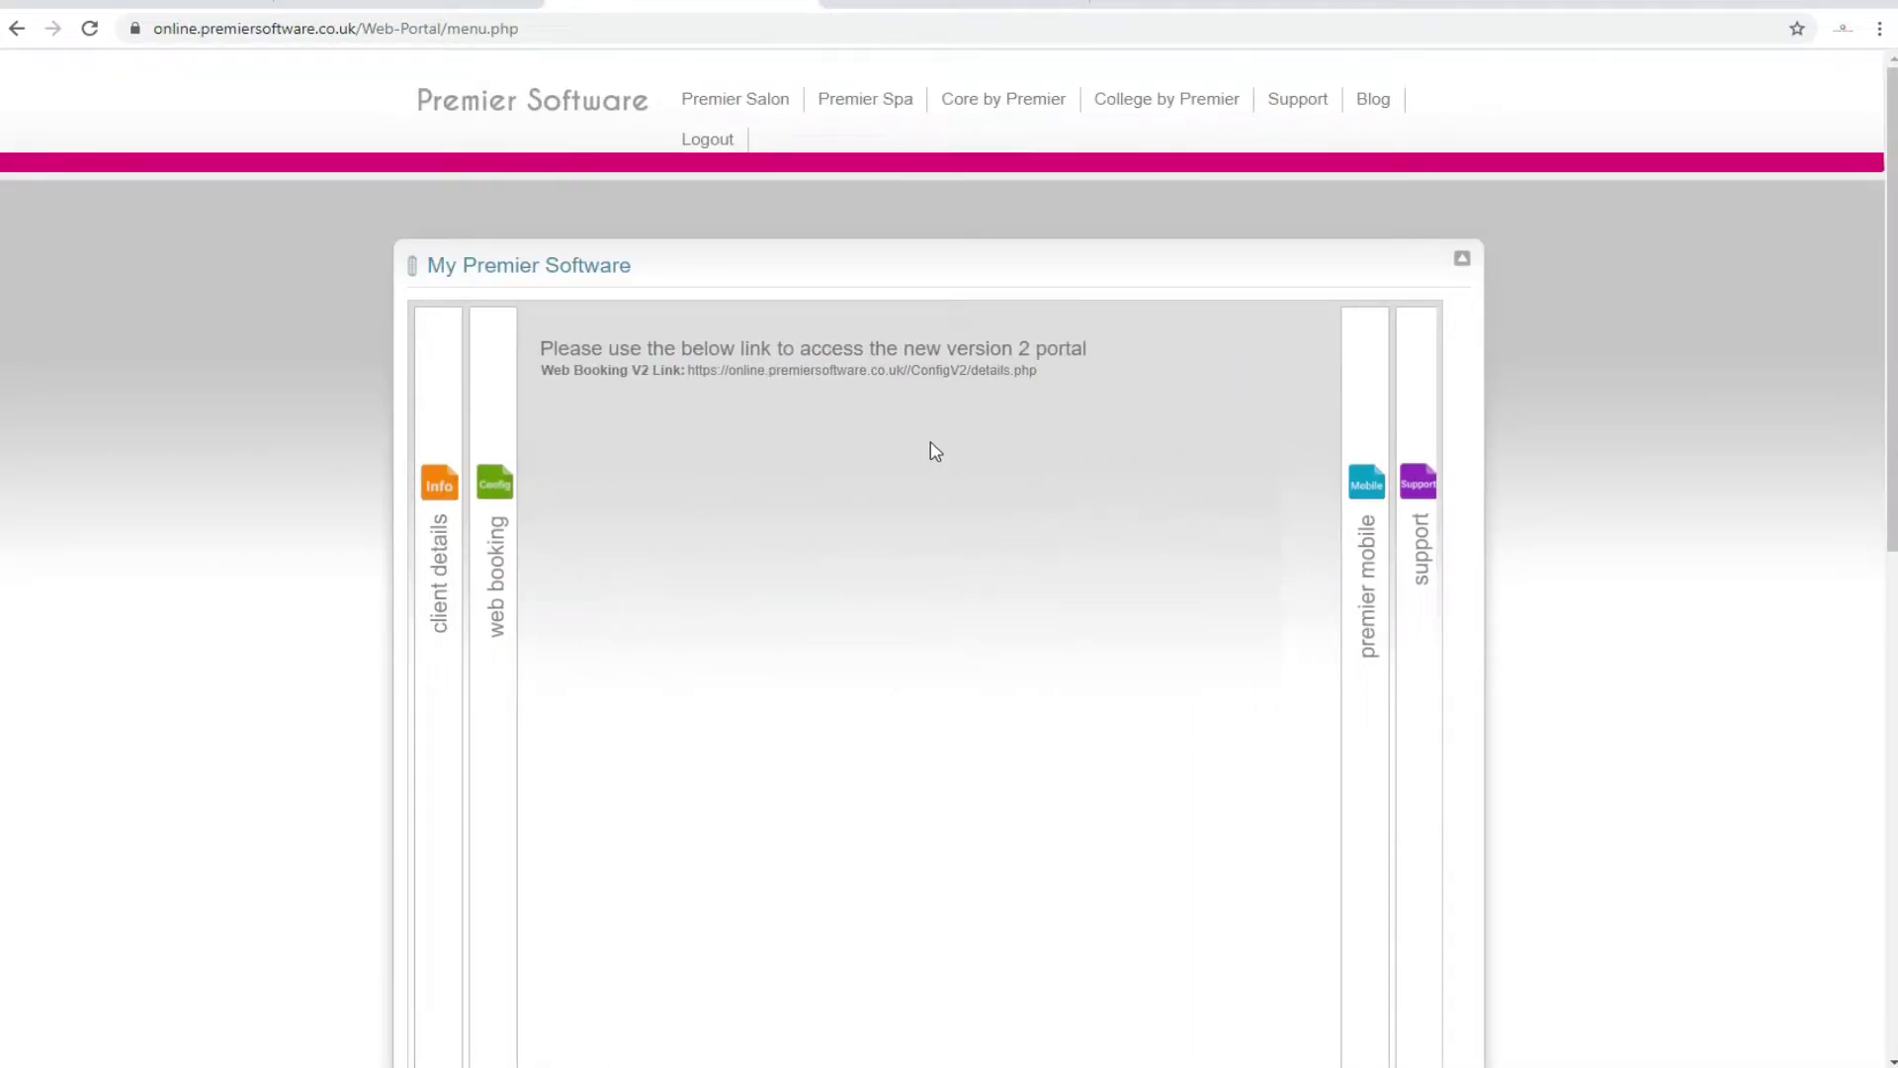
{"action": "left_click", "coordinate": [843, 371]}
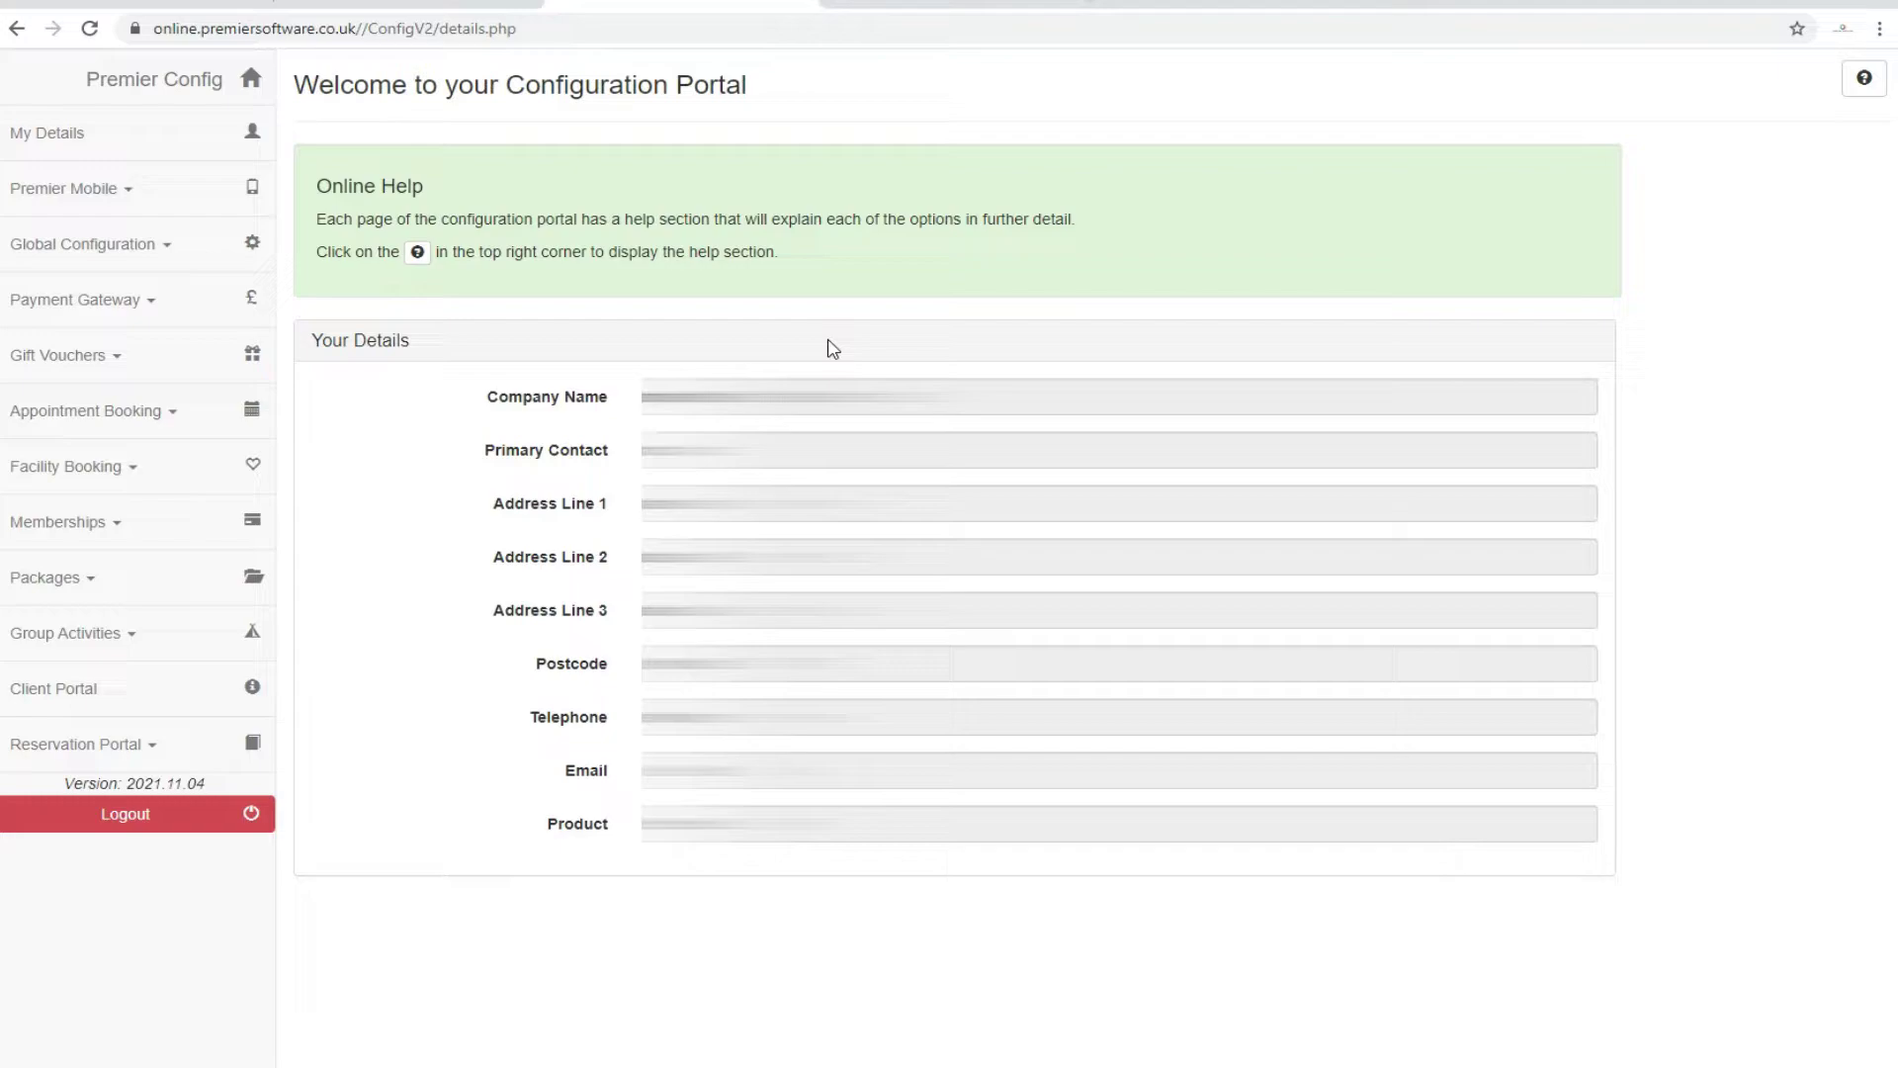
{"action": "left_click", "coordinate": [104, 411]}
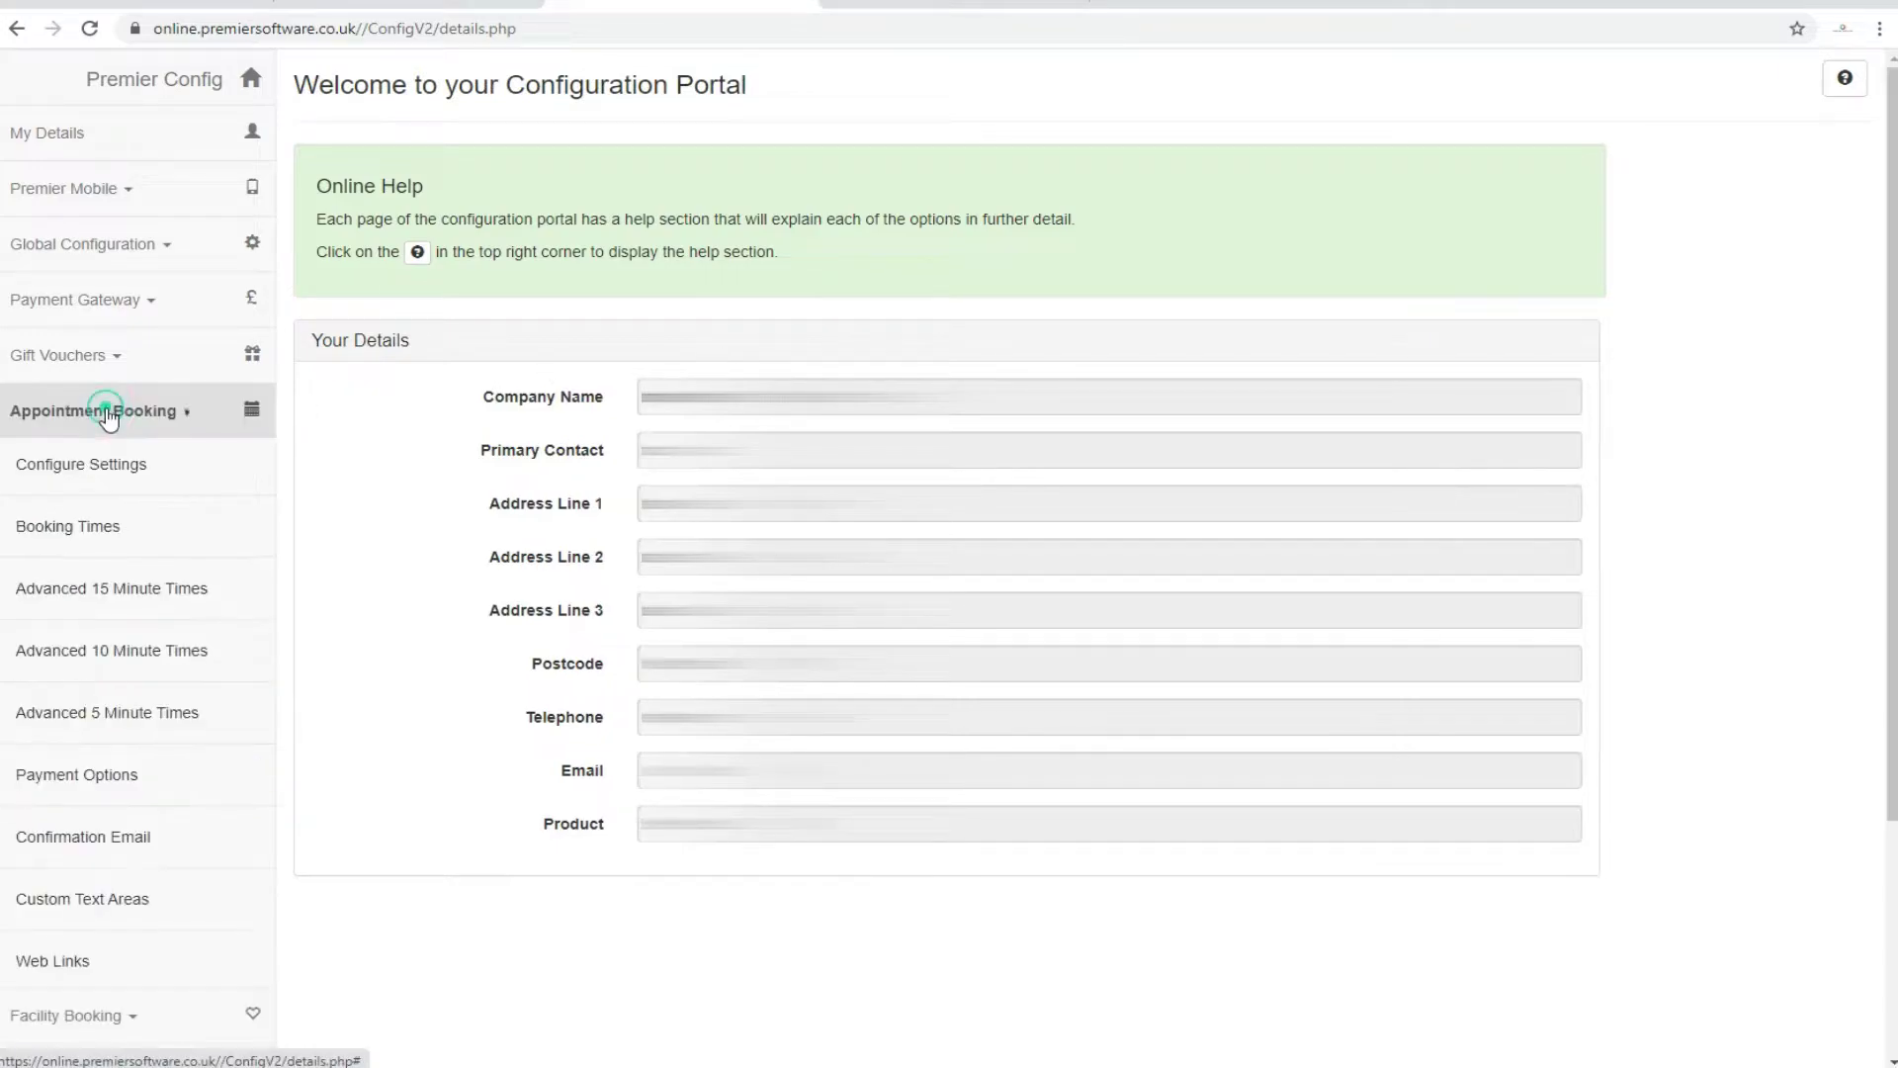
{"action": "left_click", "coordinate": [95, 466]}
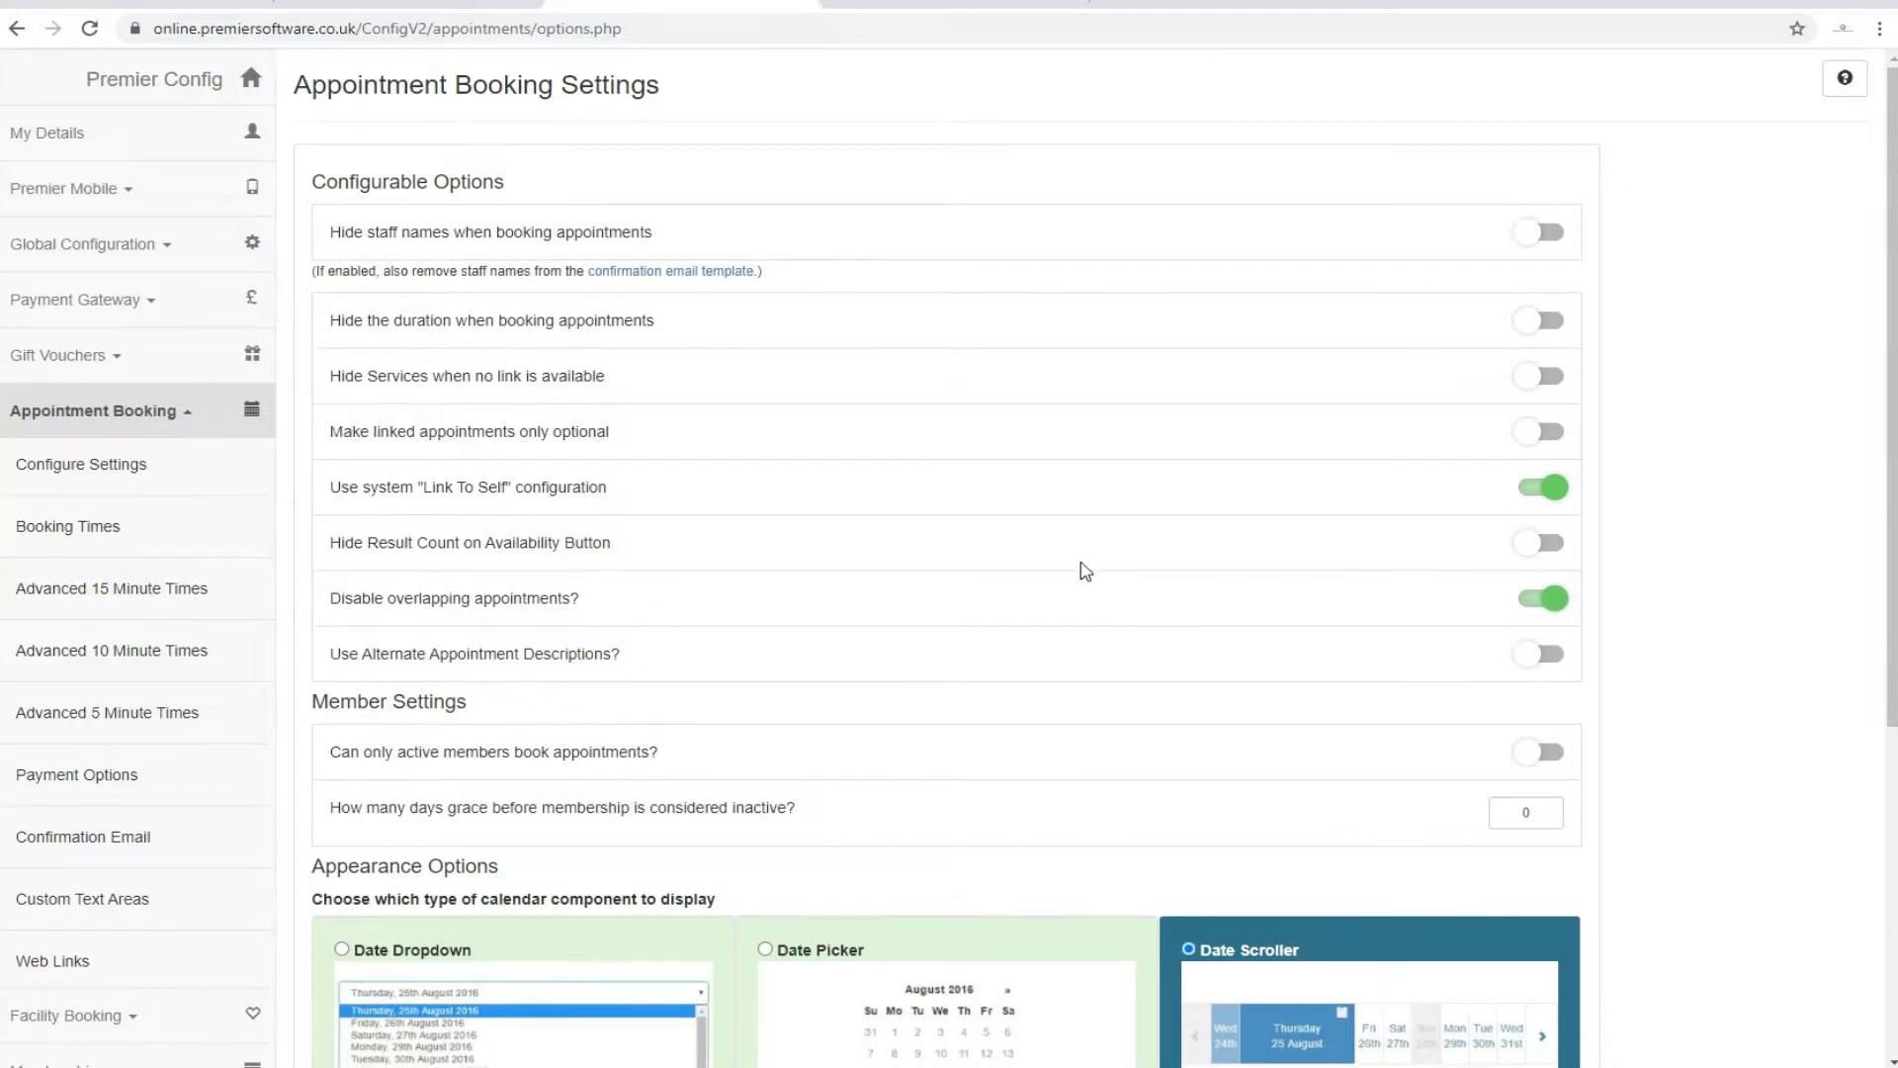
{"action": "scroll", "coordinate": [1080, 568], "scroll_direction": "down", "scroll_amount": 5}
{"action": "scroll", "coordinate": [1051, 491], "scroll_direction": "up", "scroll_amount": 5}
Review the global booking times for appointments, including date restrictions and the web bookable hours for each weekday
{"action": "left_click", "coordinate": [123, 528]}
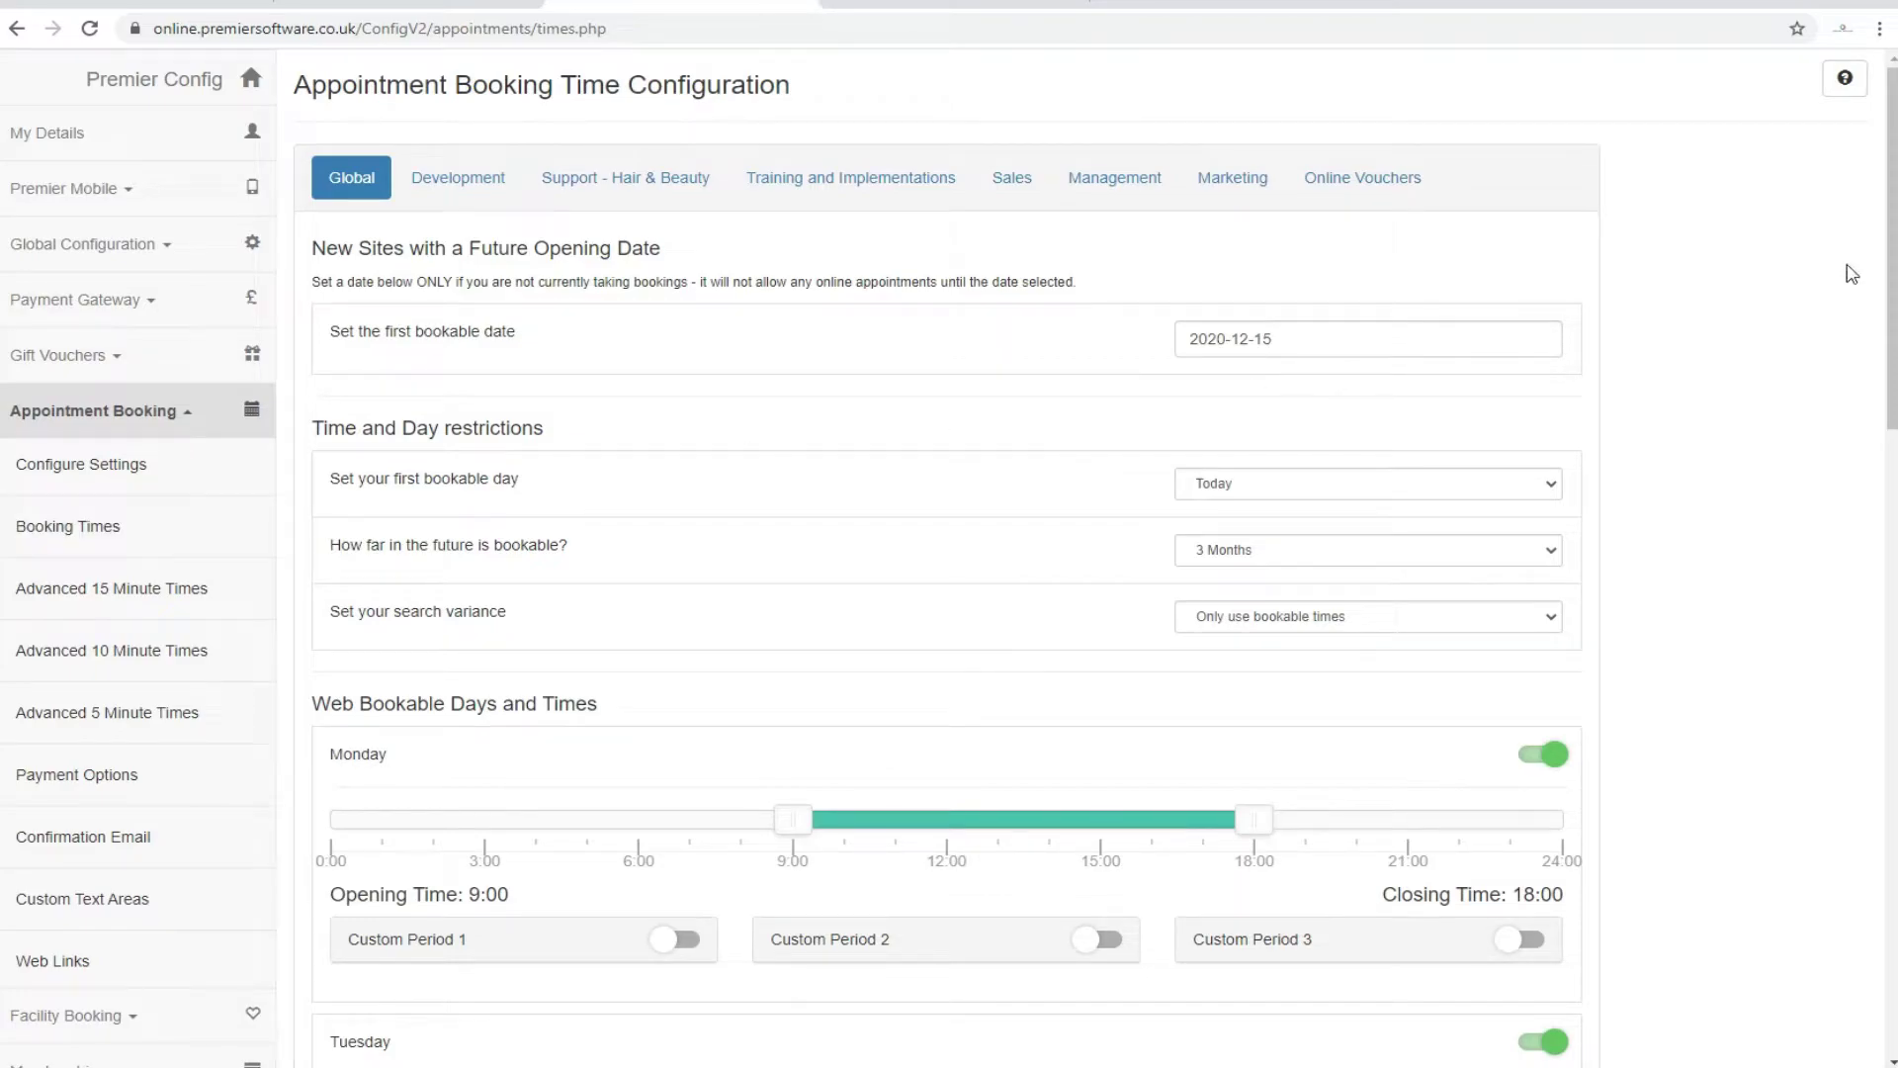
{"action": "scroll", "coordinate": [1664, 234], "scroll_direction": "down", "scroll_amount": 2}
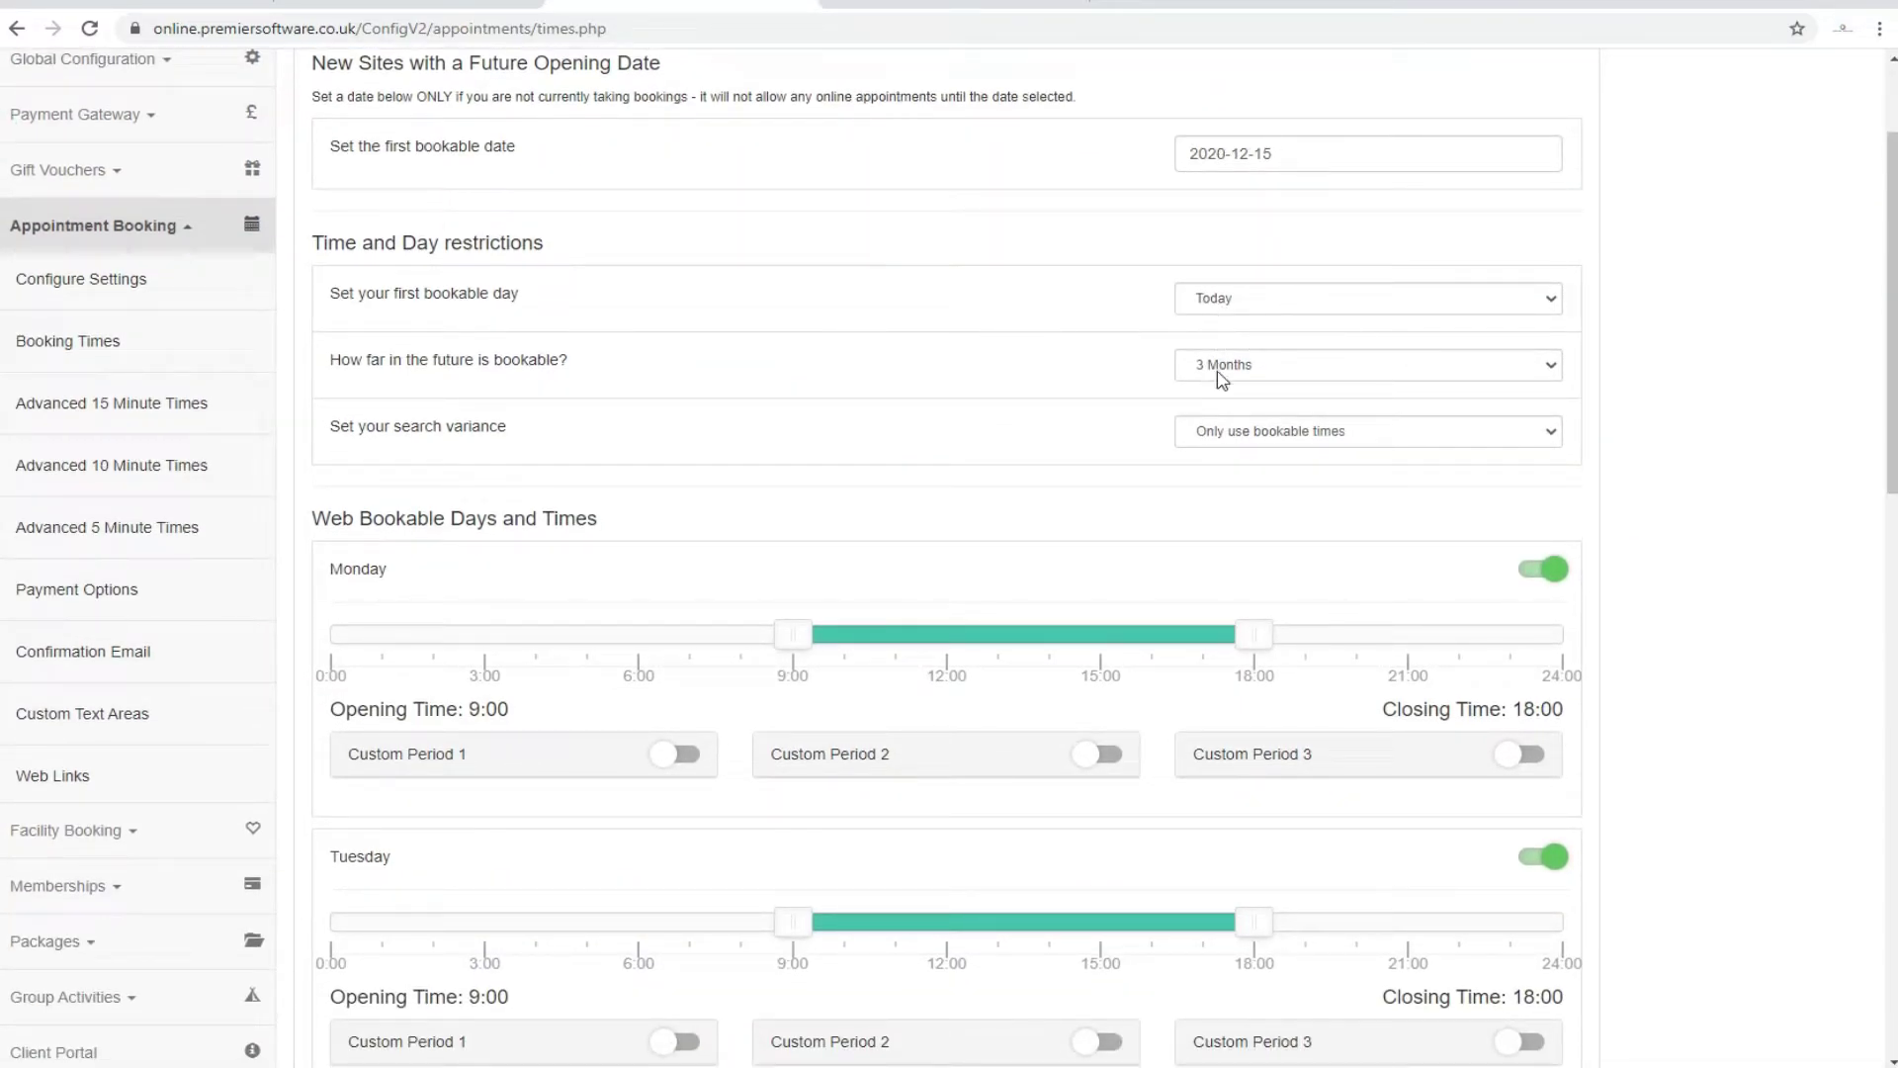
{"action": "scroll", "coordinate": [956, 400], "scroll_direction": "down", "scroll_amount": 7}
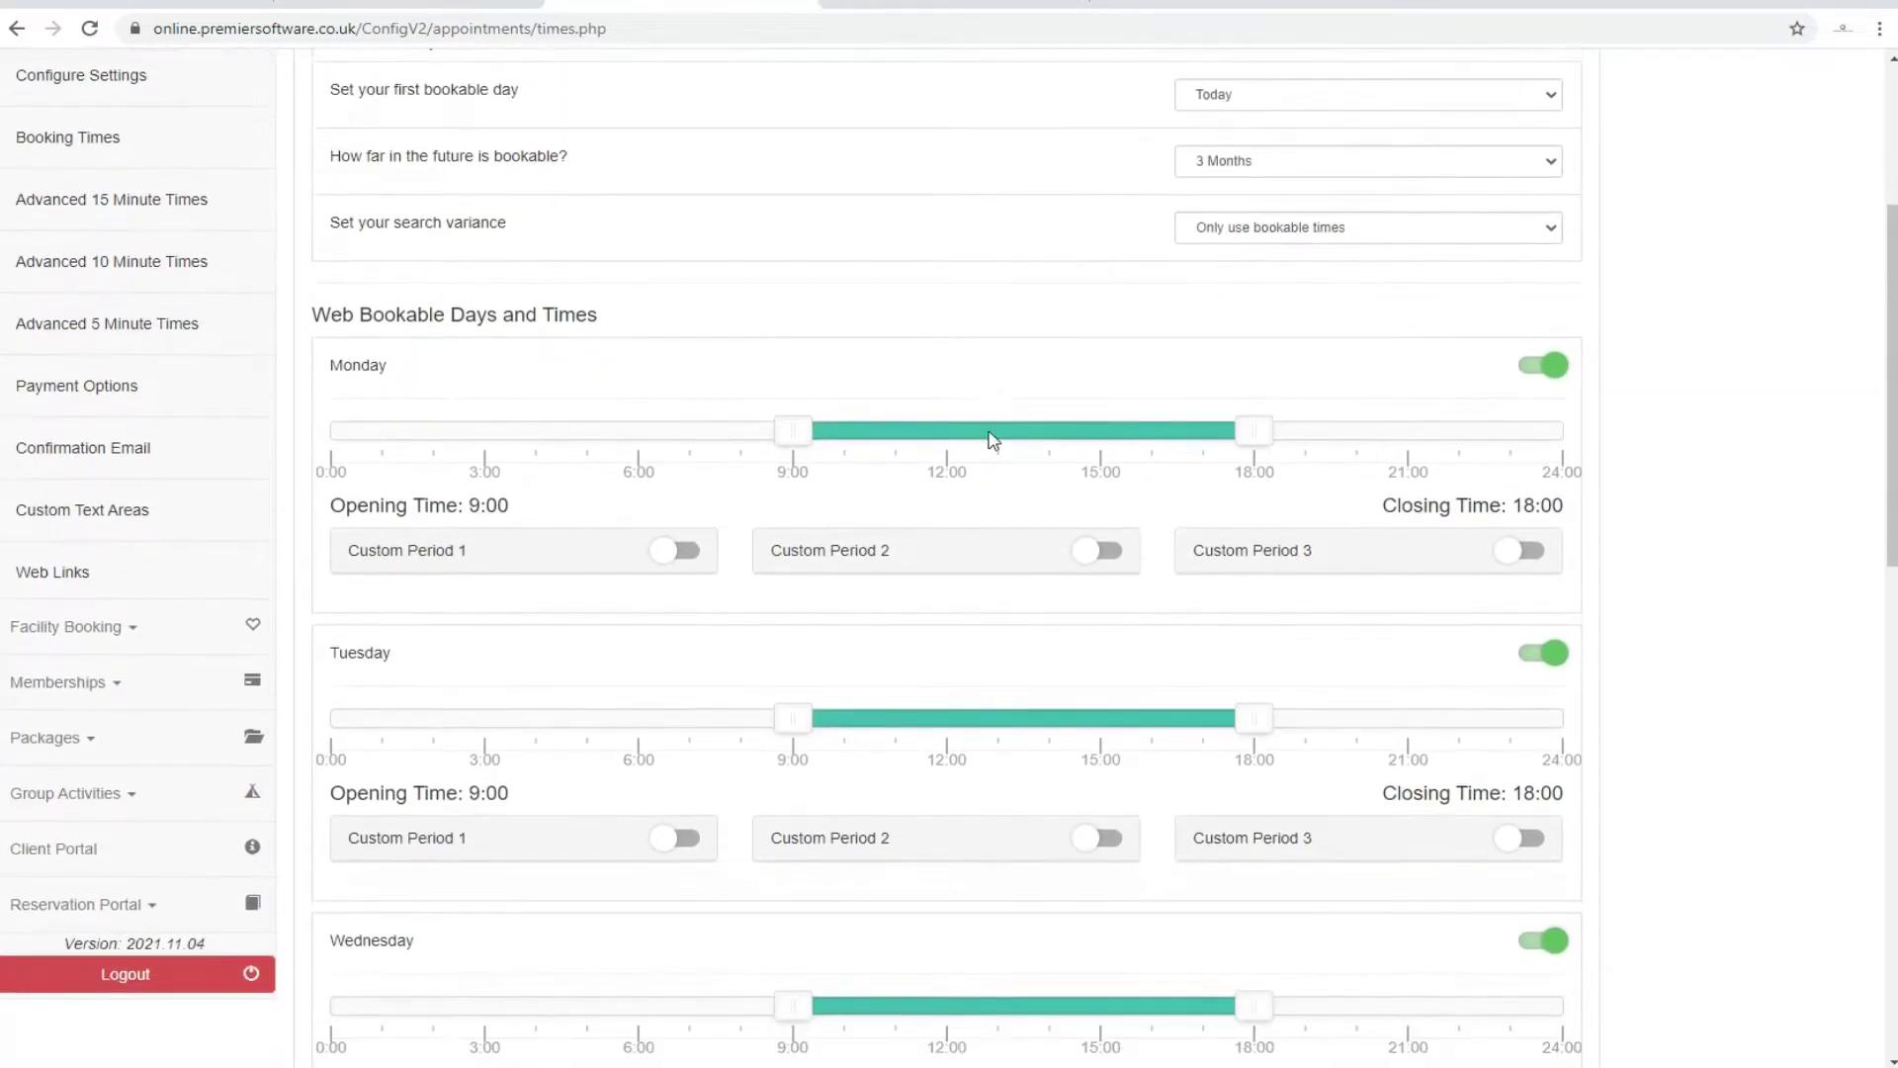
{"action": "scroll", "coordinate": [956, 401], "scroll_direction": "down", "scroll_amount": 7}
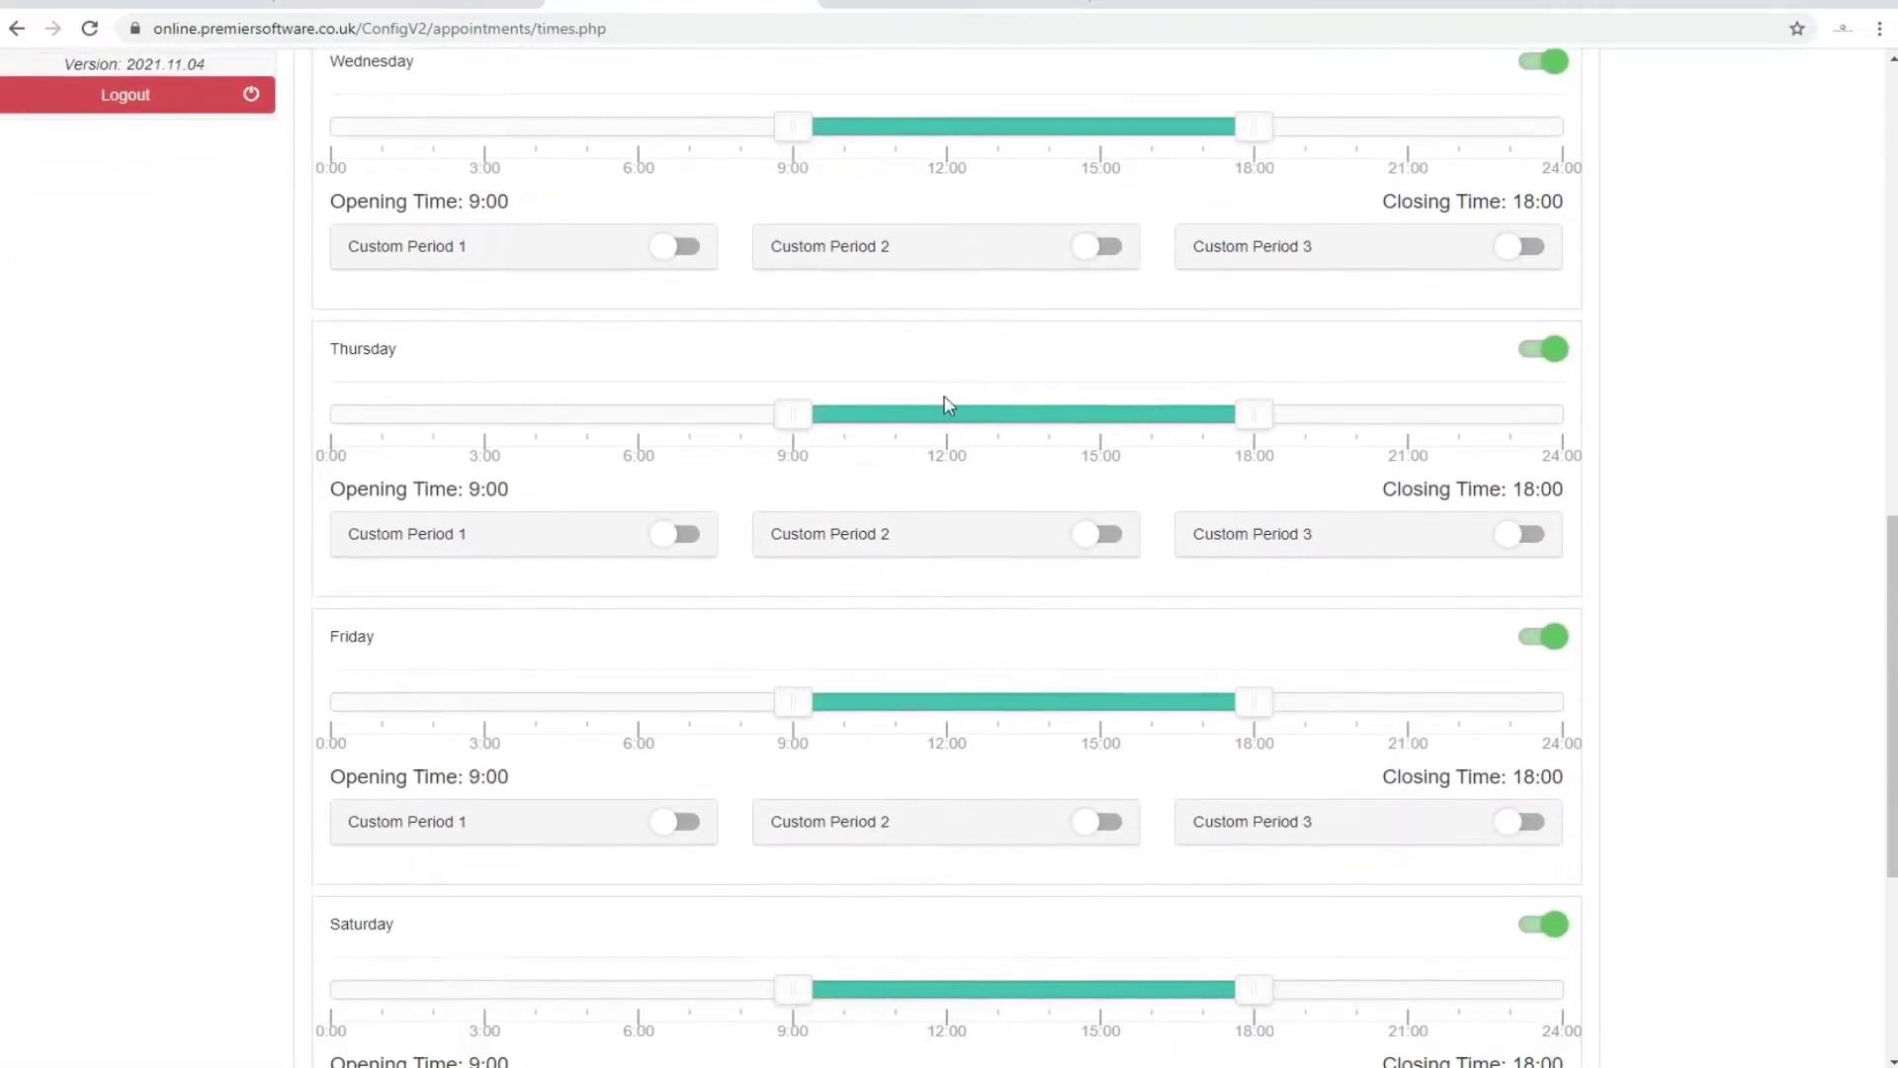
{"action": "scroll", "coordinate": [882, 527], "scroll_direction": "down", "scroll_amount": 2}
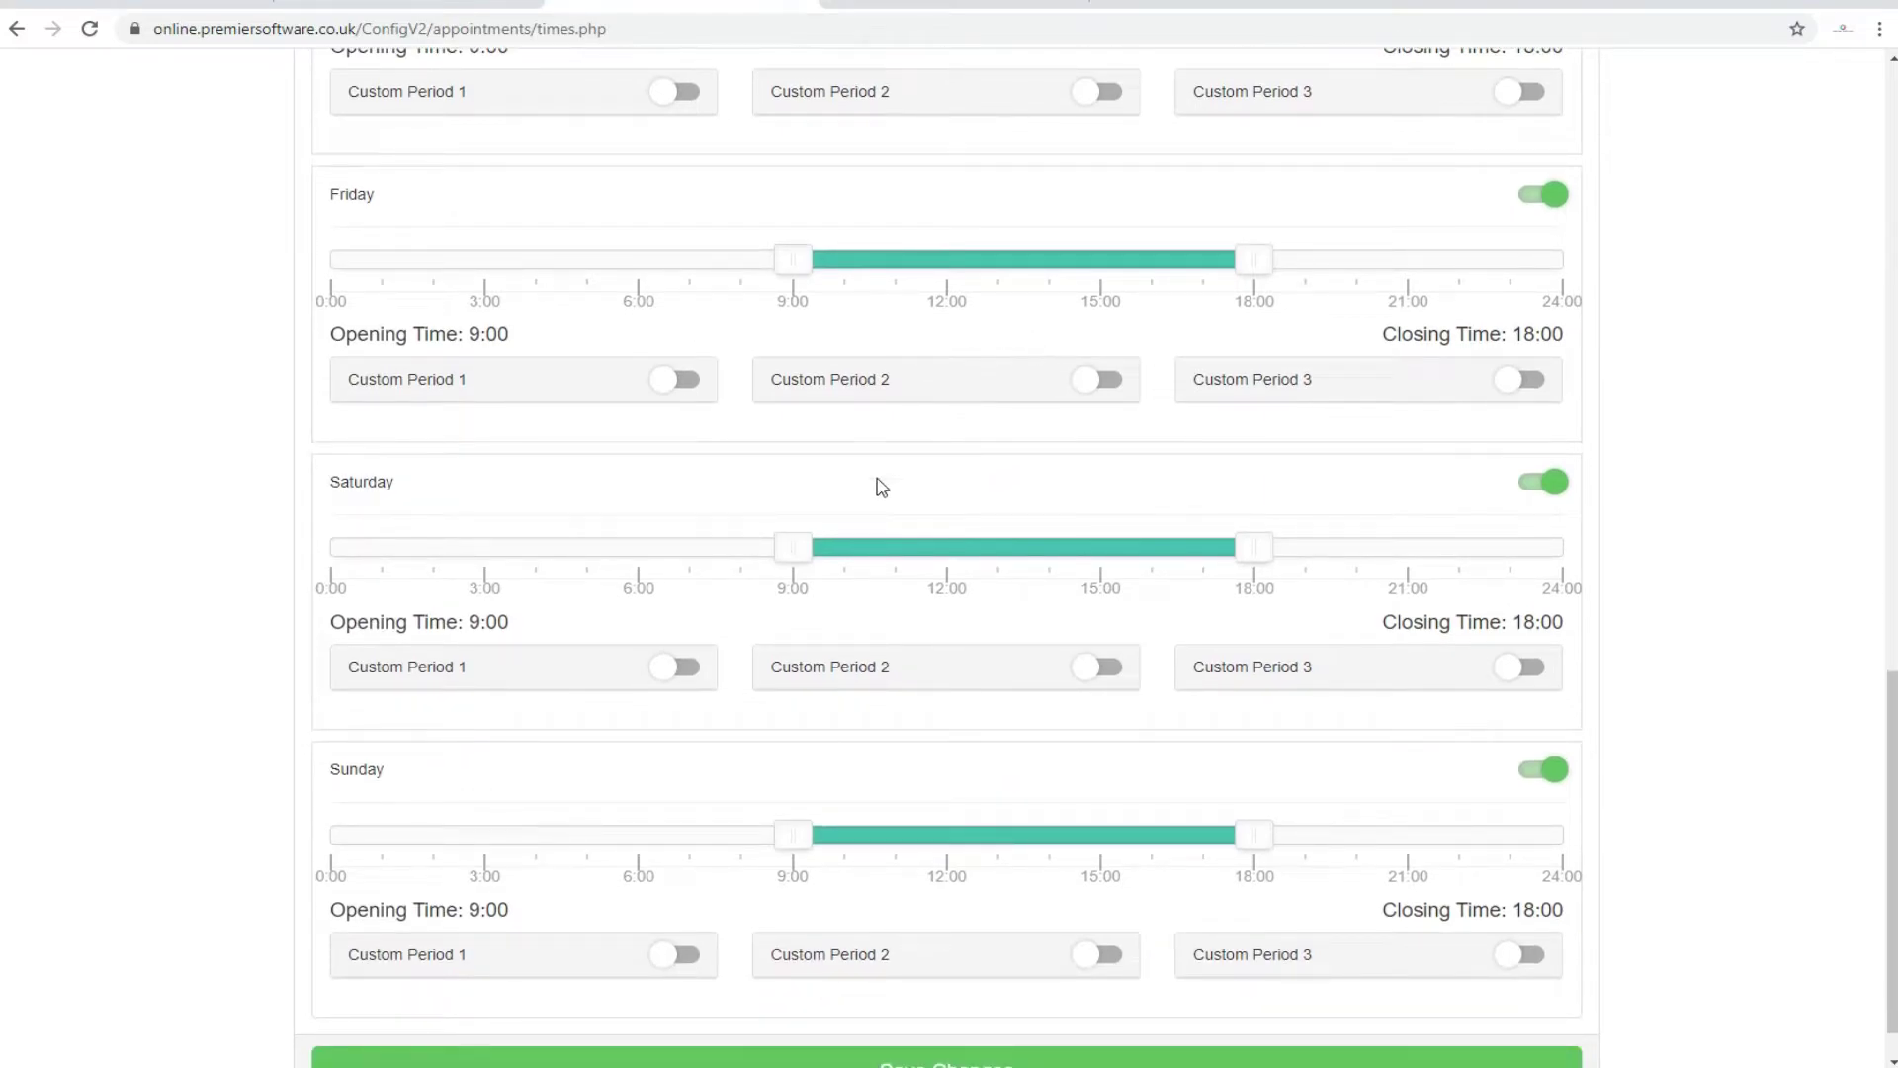
{"action": "scroll", "coordinate": [801, 615], "scroll_direction": "down", "scroll_amount": 1}
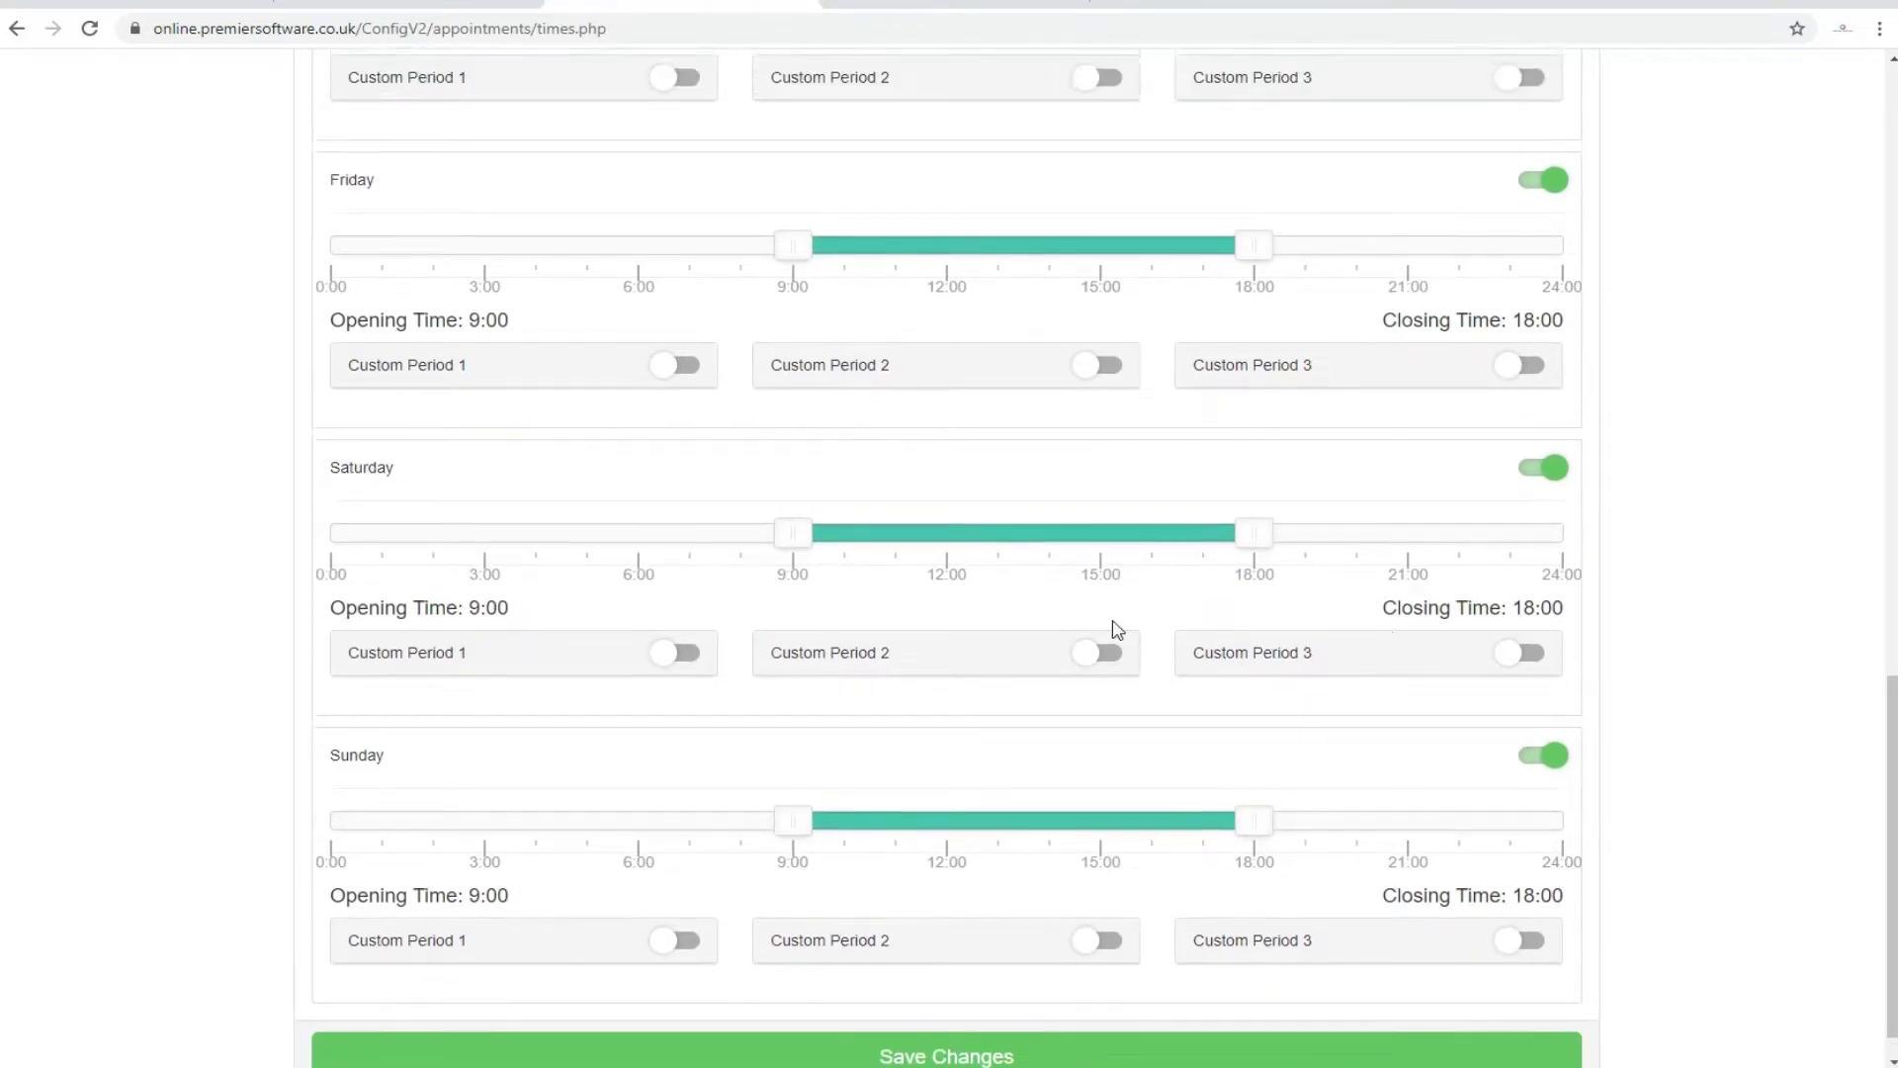
{"action": "scroll", "coordinate": [1117, 629], "scroll_direction": "up", "scroll_amount": 18}
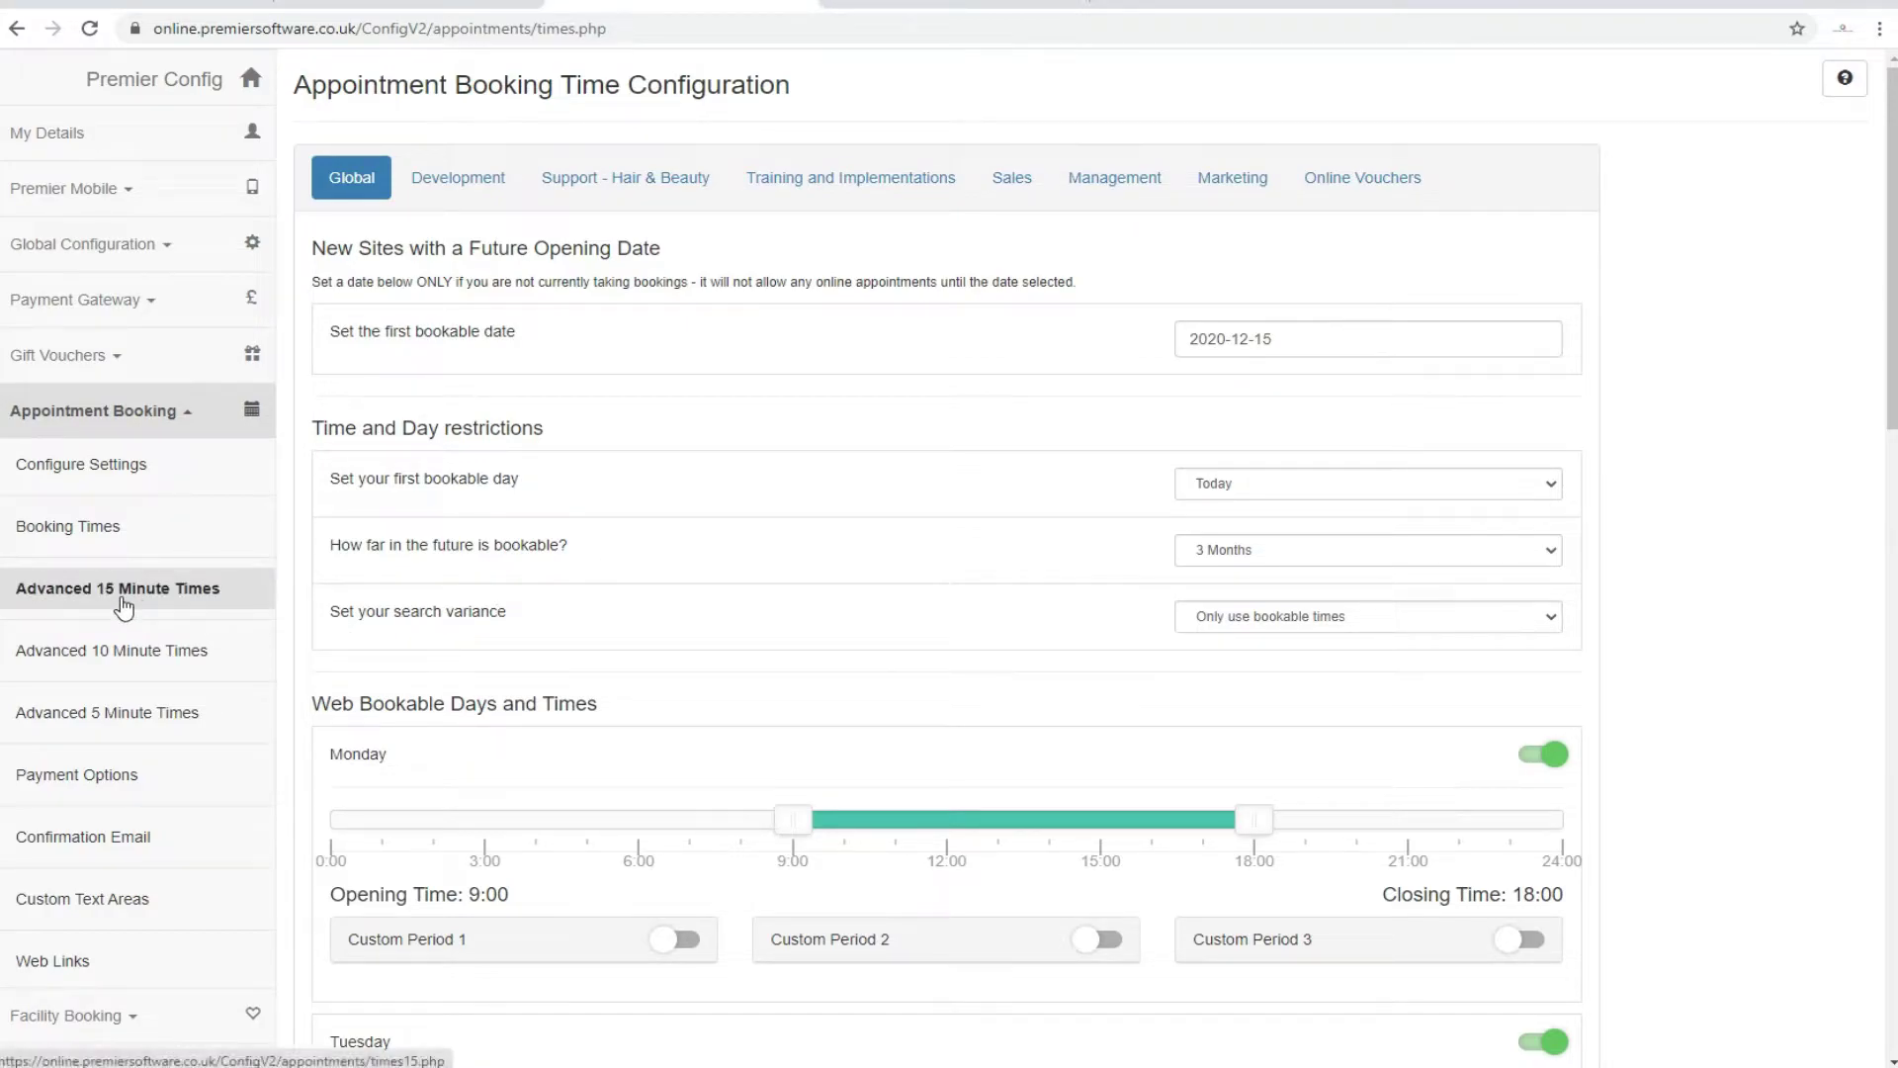
Review the advanced 15, 10 and 5 minute time settings and the payment options for Appointment Booking
{"action": "left_click", "coordinate": [122, 594]}
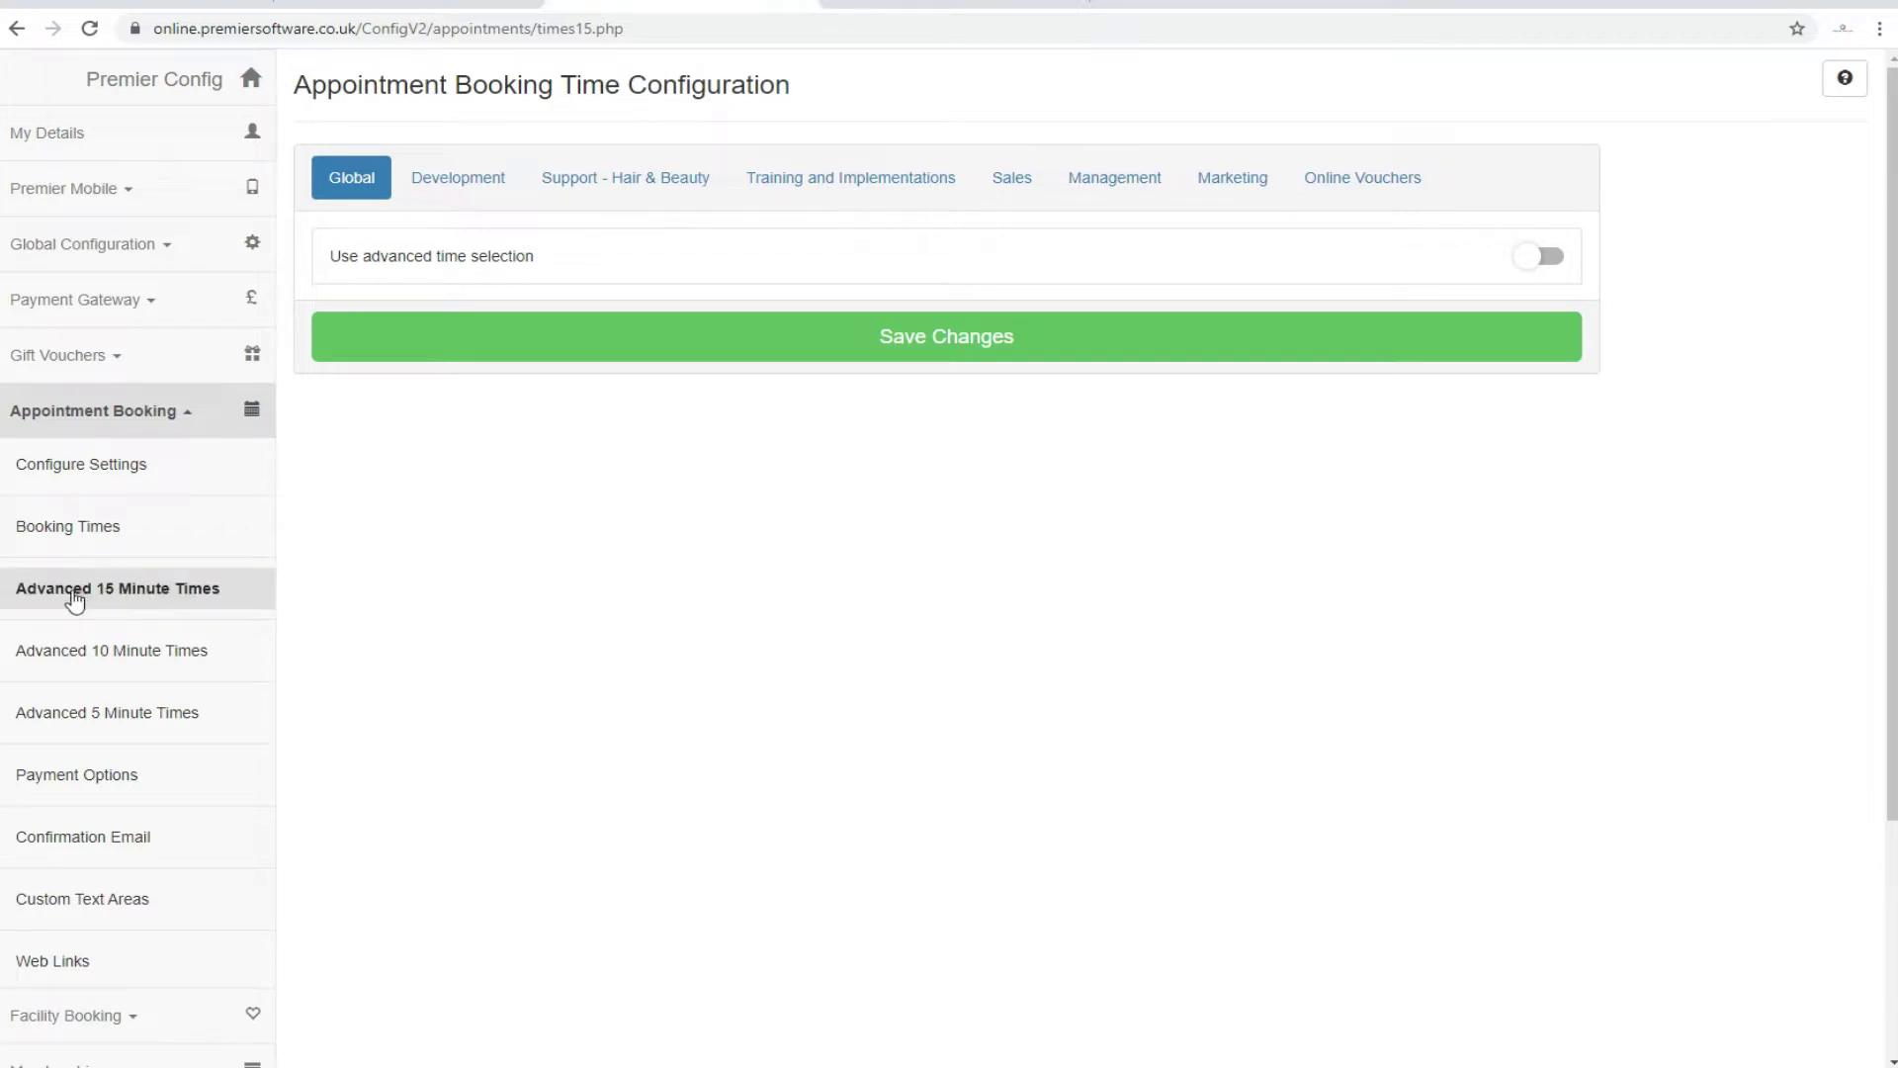
{"action": "left_click", "coordinate": [126, 658]}
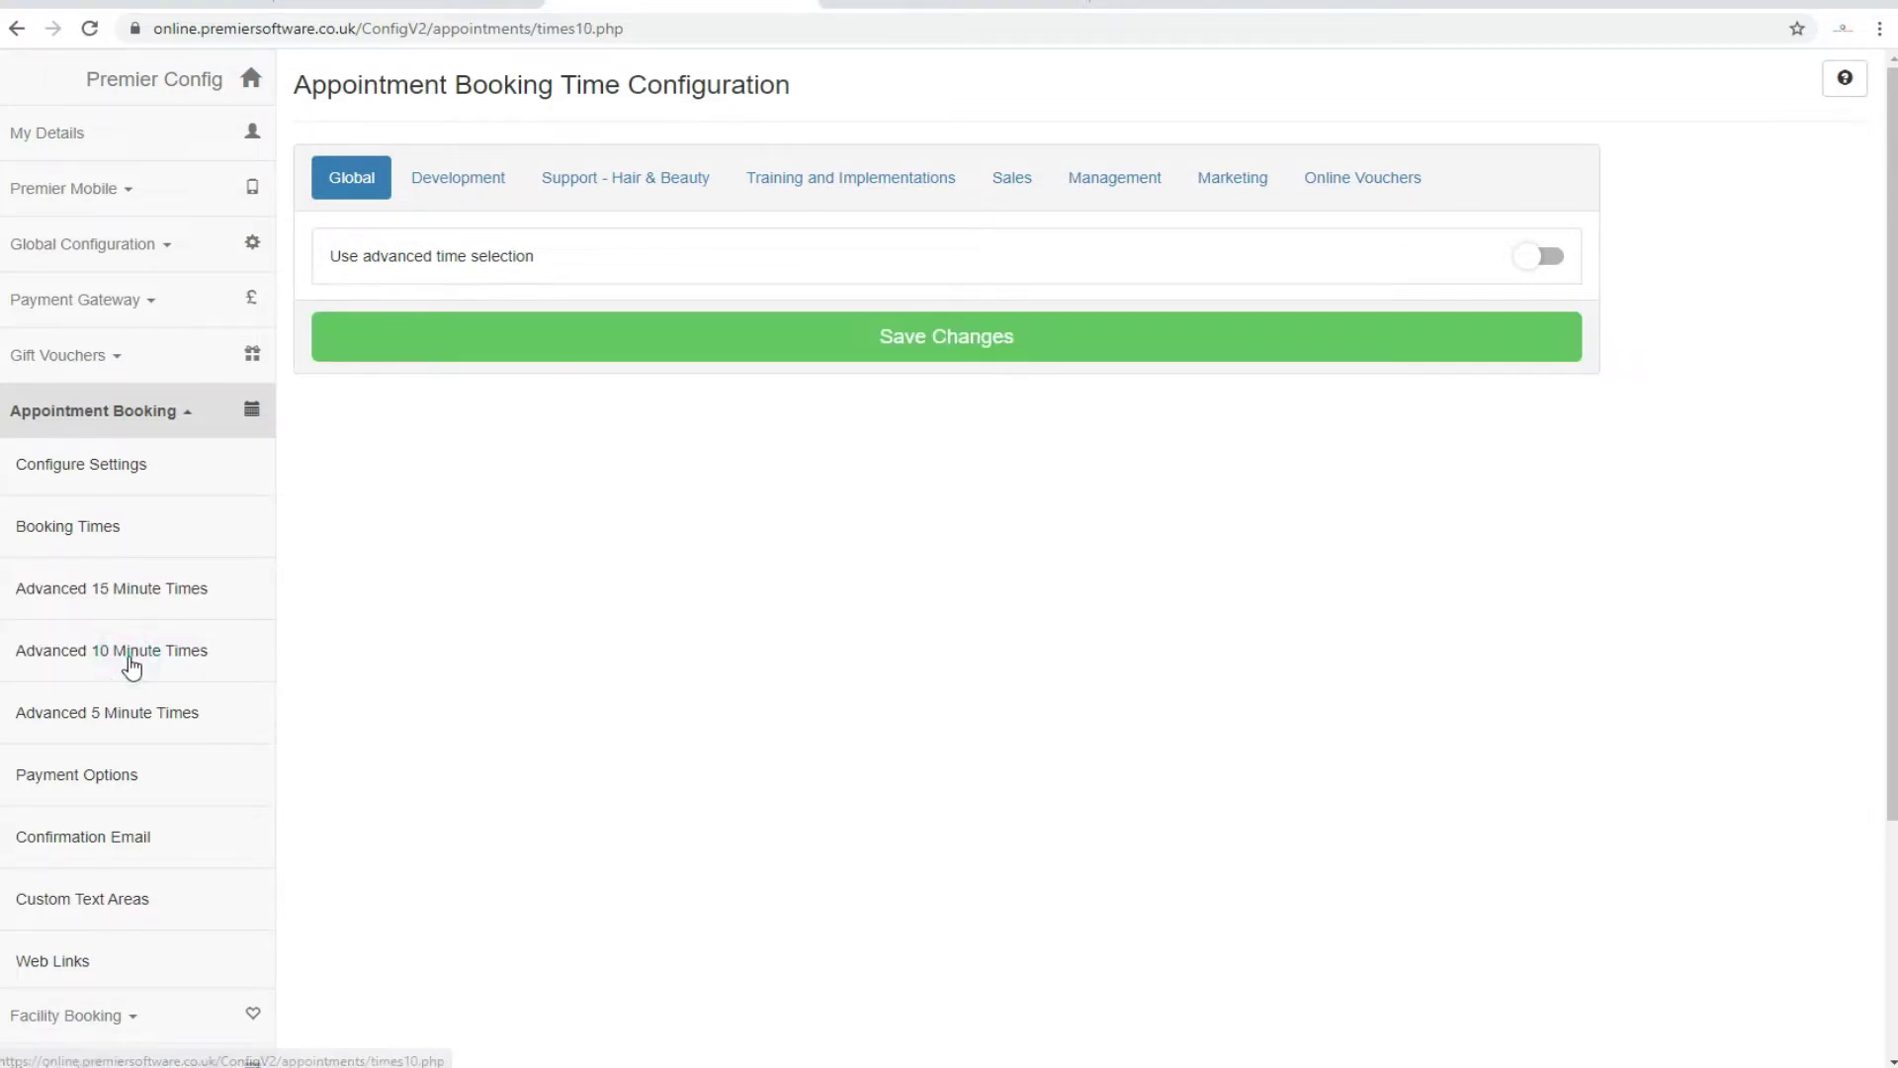
{"action": "left_click", "coordinate": [125, 718]}
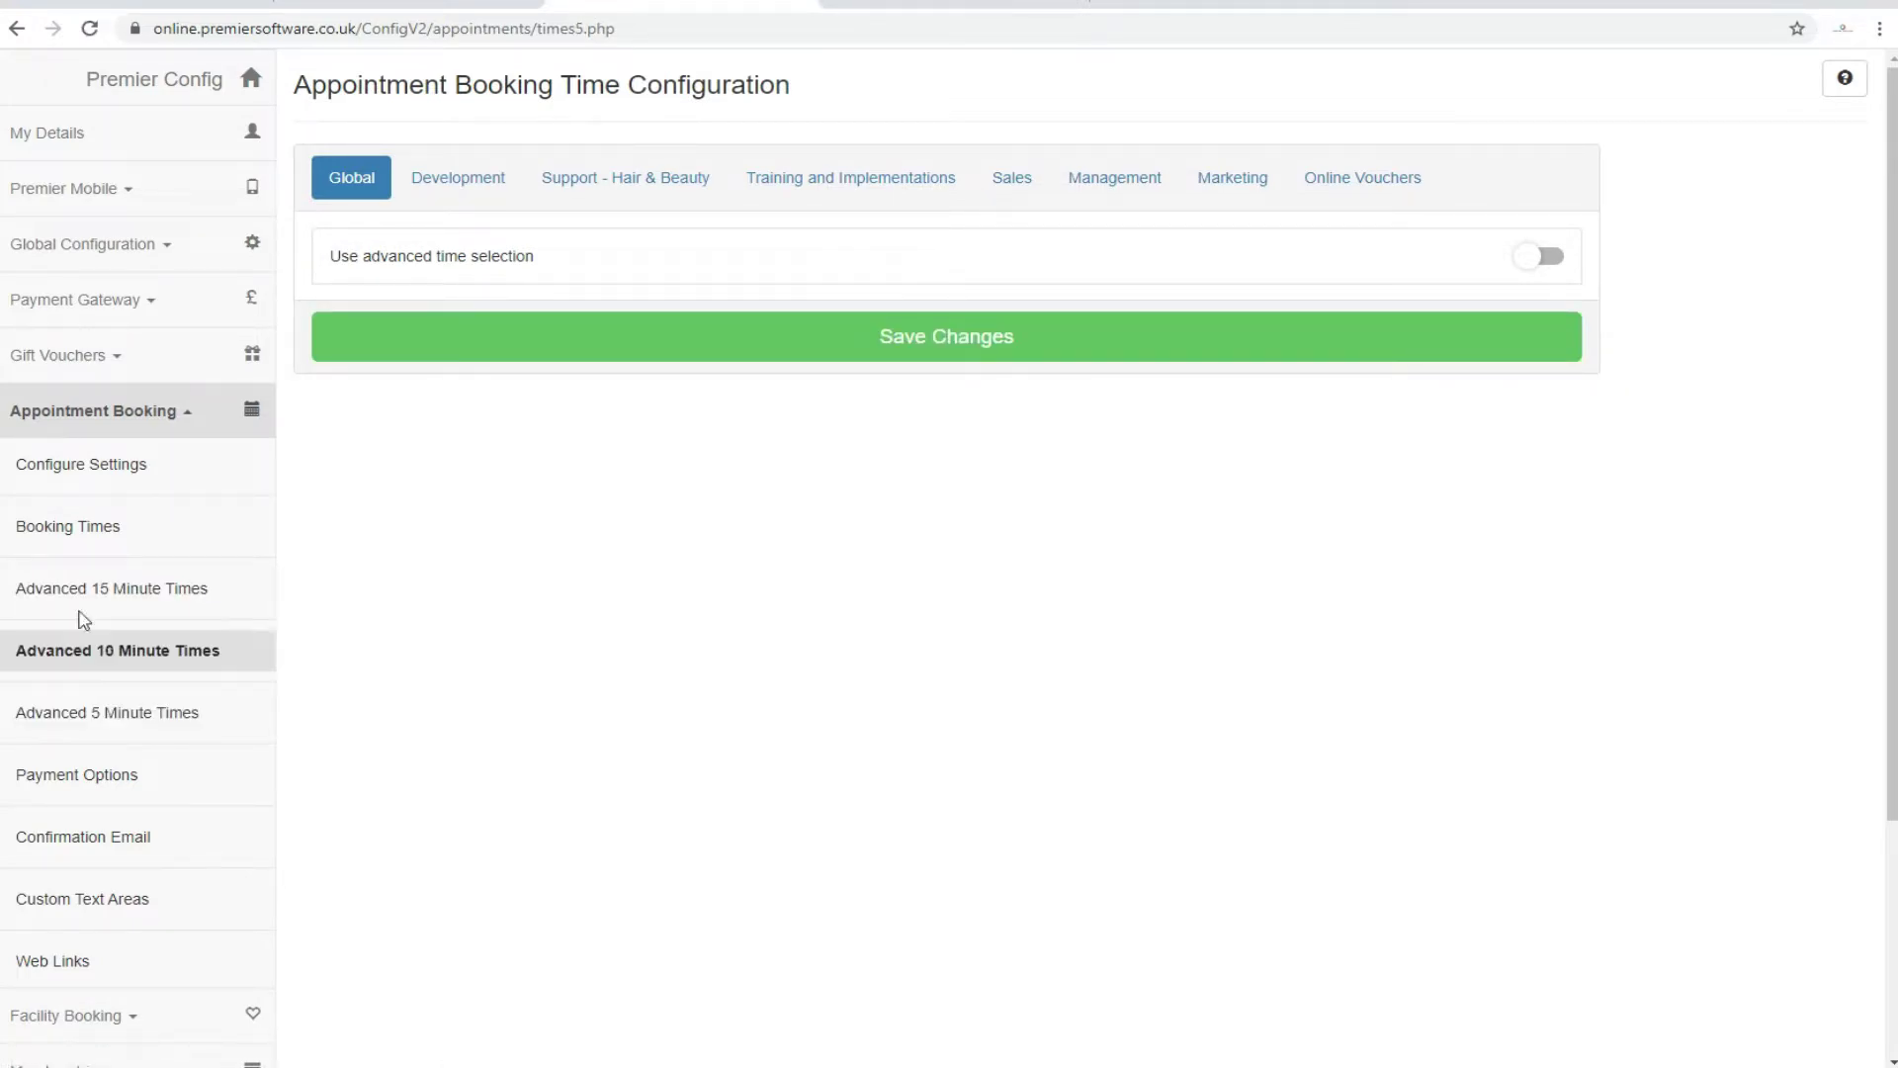
{"action": "left_click", "coordinate": [84, 532]}
{"action": "left_click", "coordinate": [89, 774]}
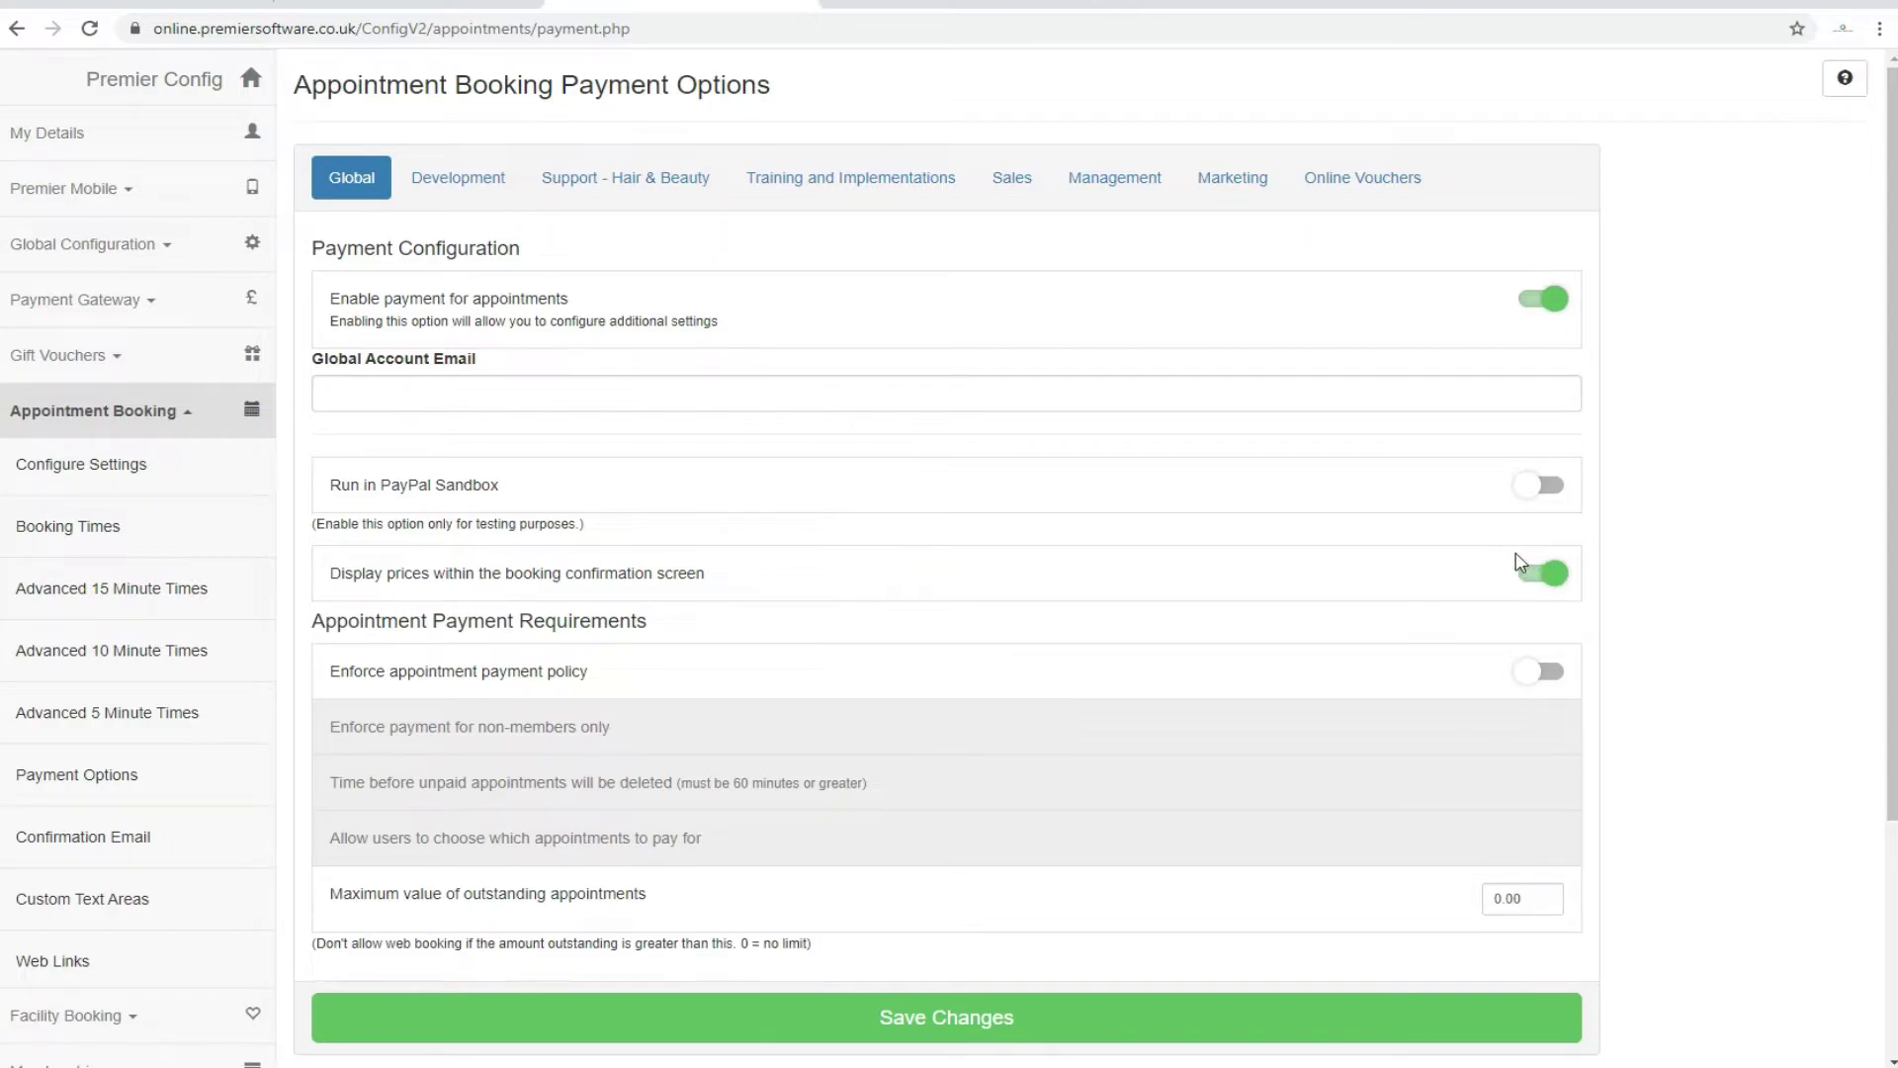
Review the confirmation email's subject line, body template and insertable fields, and look over the custom text areas for Appointment Booking
{"action": "left_click", "coordinate": [132, 837]}
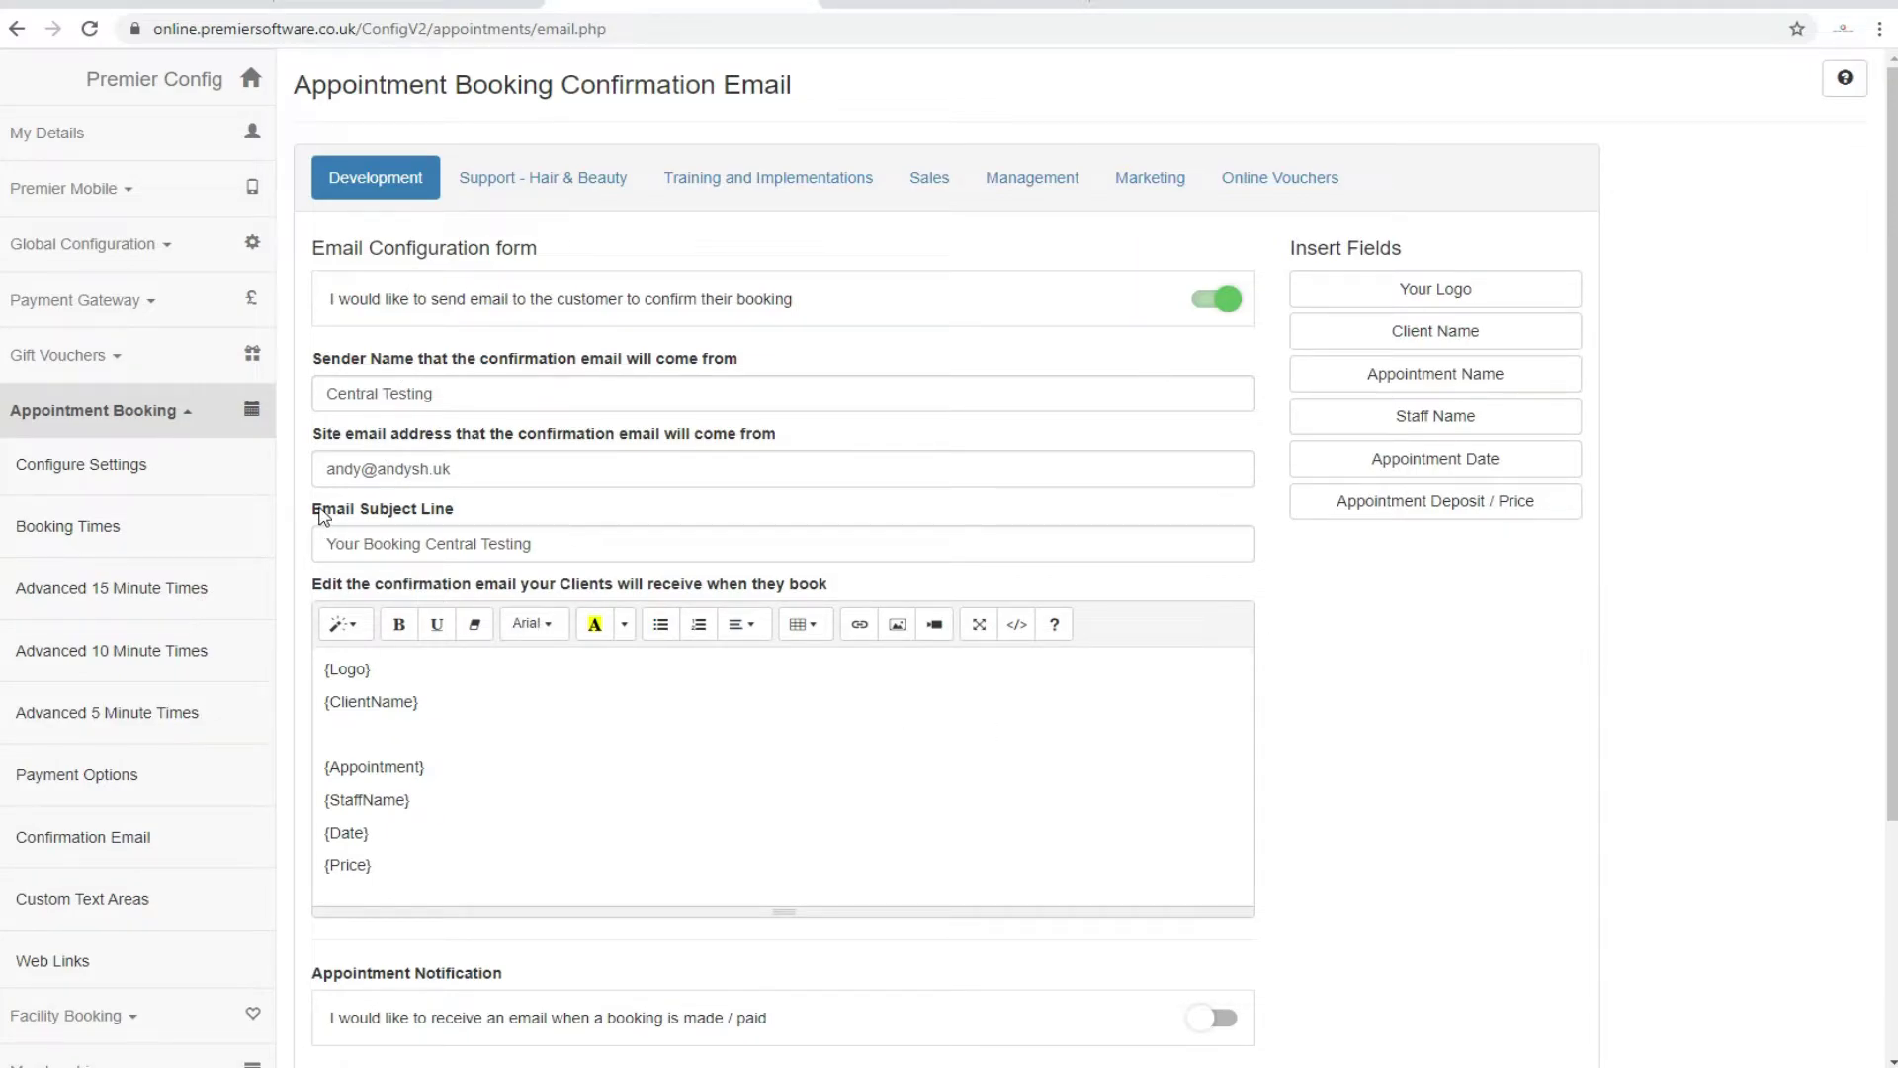
{"action": "left_click_drag", "start_coordinate": [332, 544], "coordinate": [534, 538]}
{"action": "left_click", "coordinate": [534, 543]}
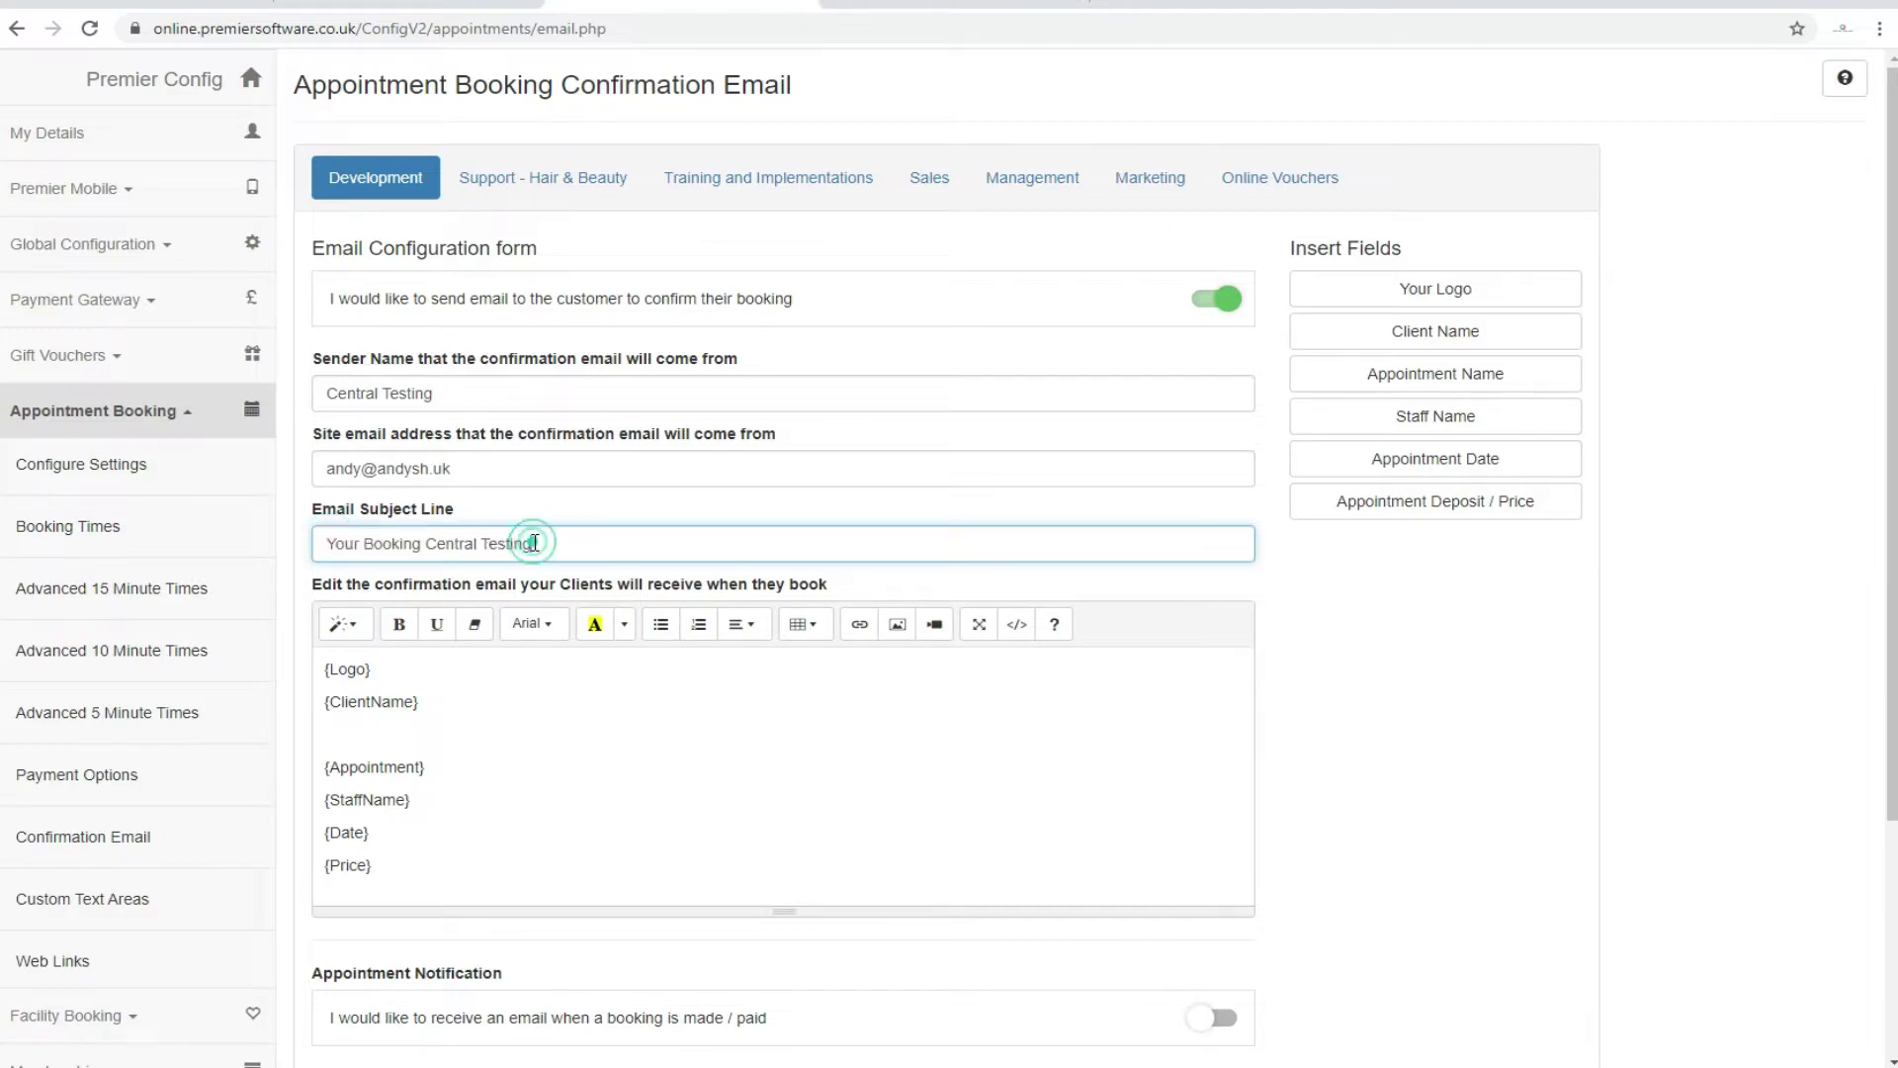
{"action": "left_click", "coordinate": [445, 666]}
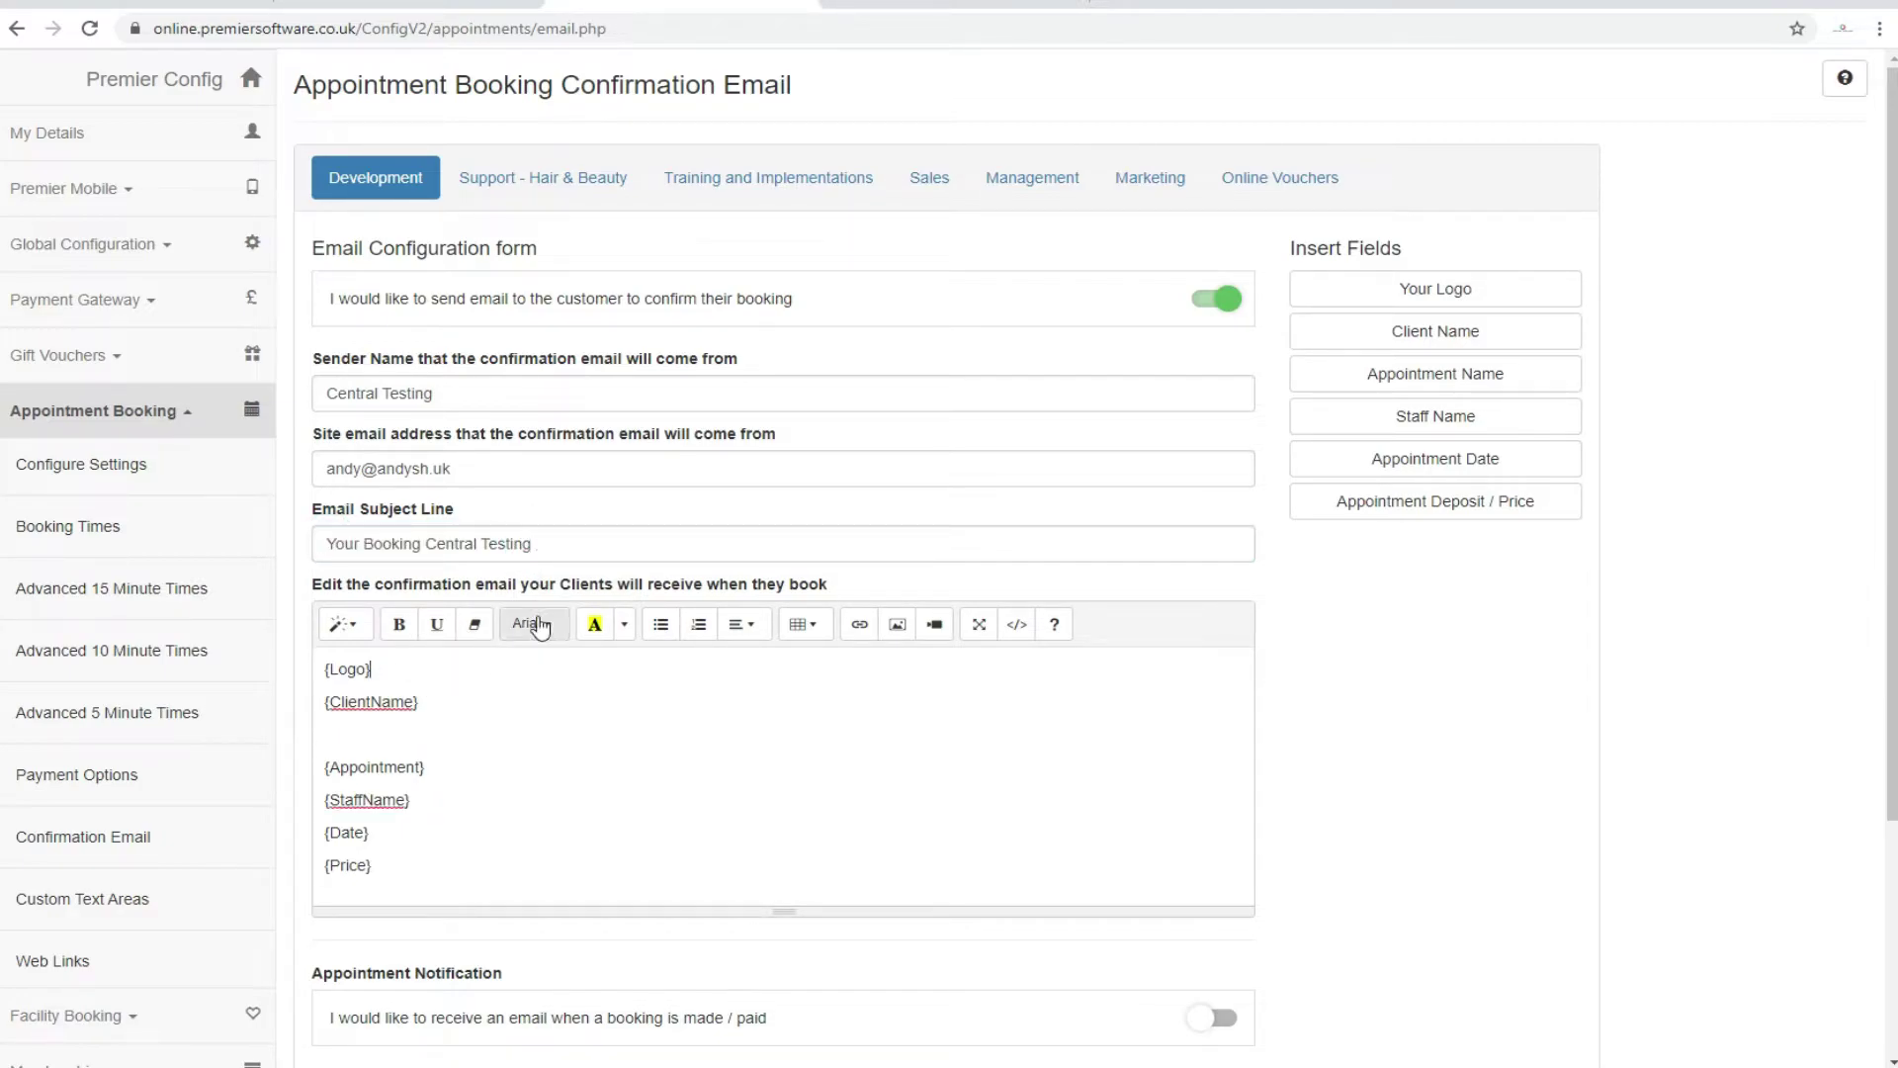
{"action": "left_click", "coordinate": [475, 703]}
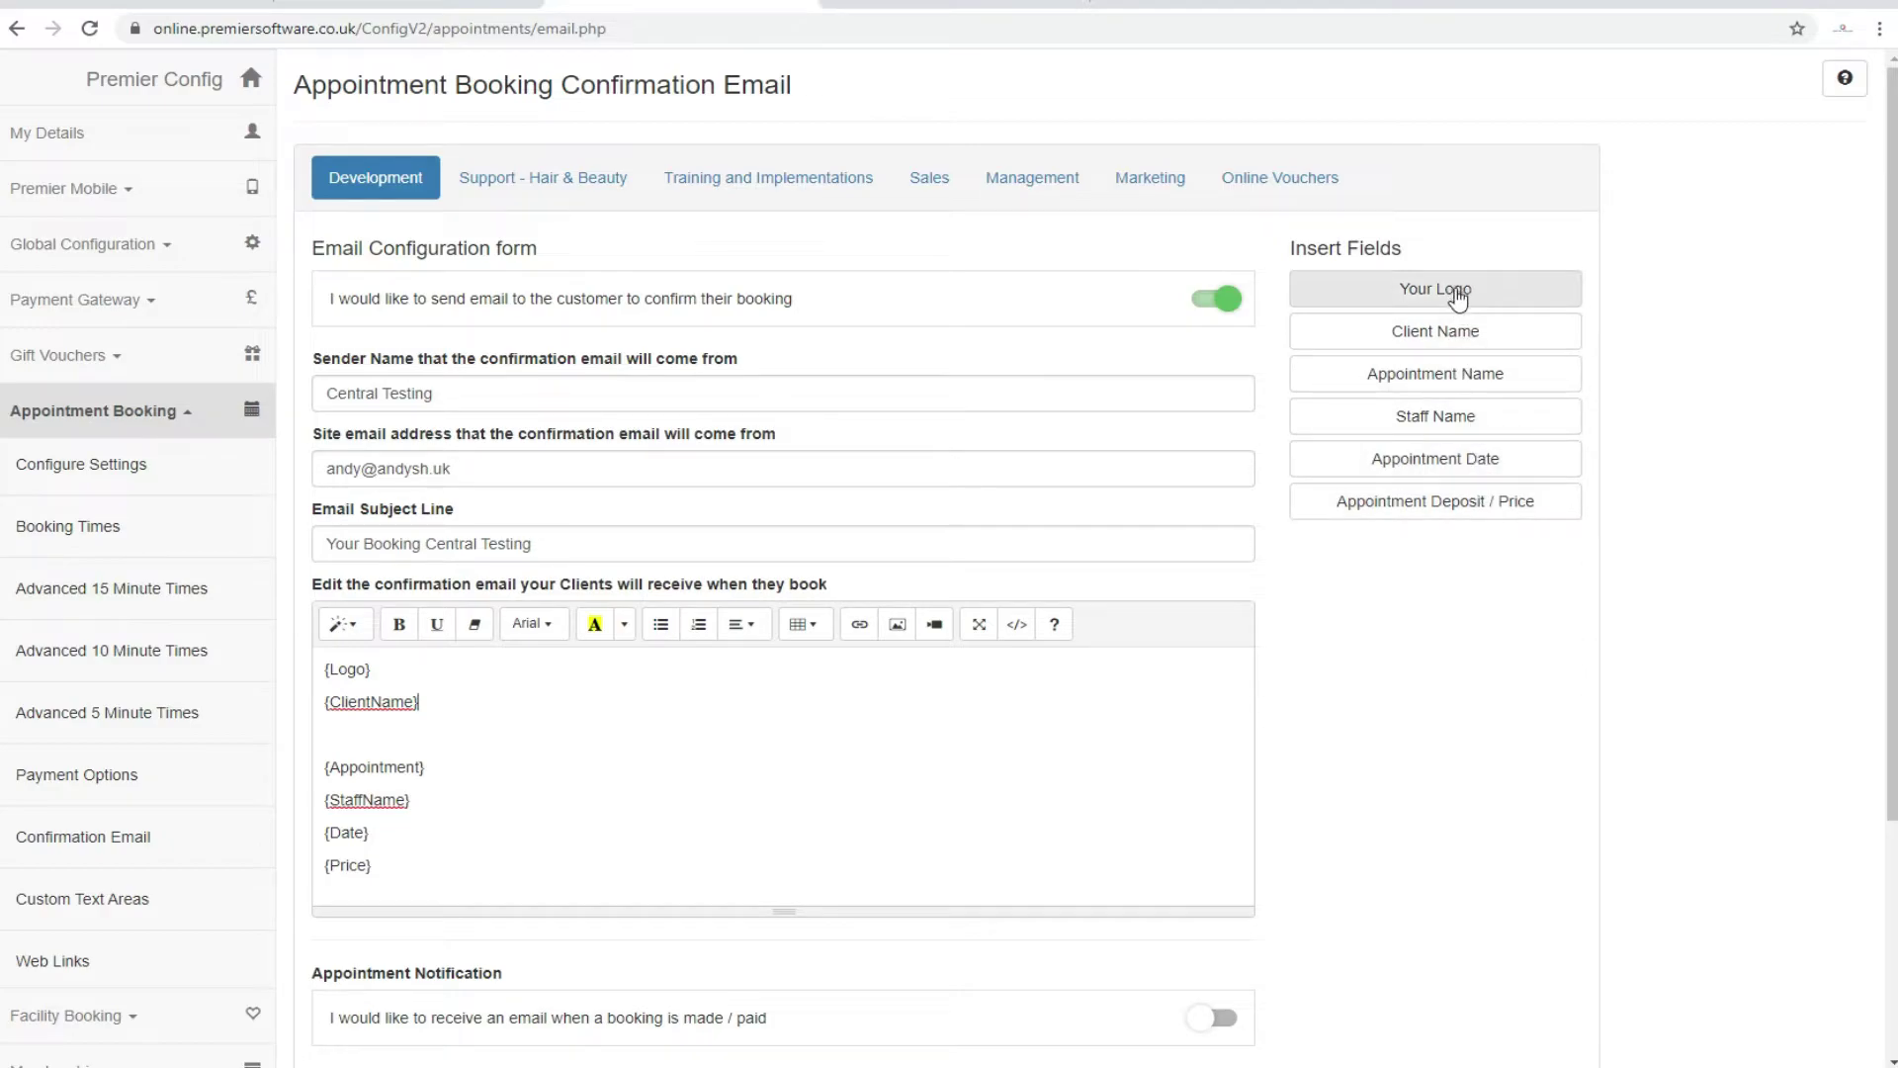
{"action": "left_click", "coordinate": [148, 898]}
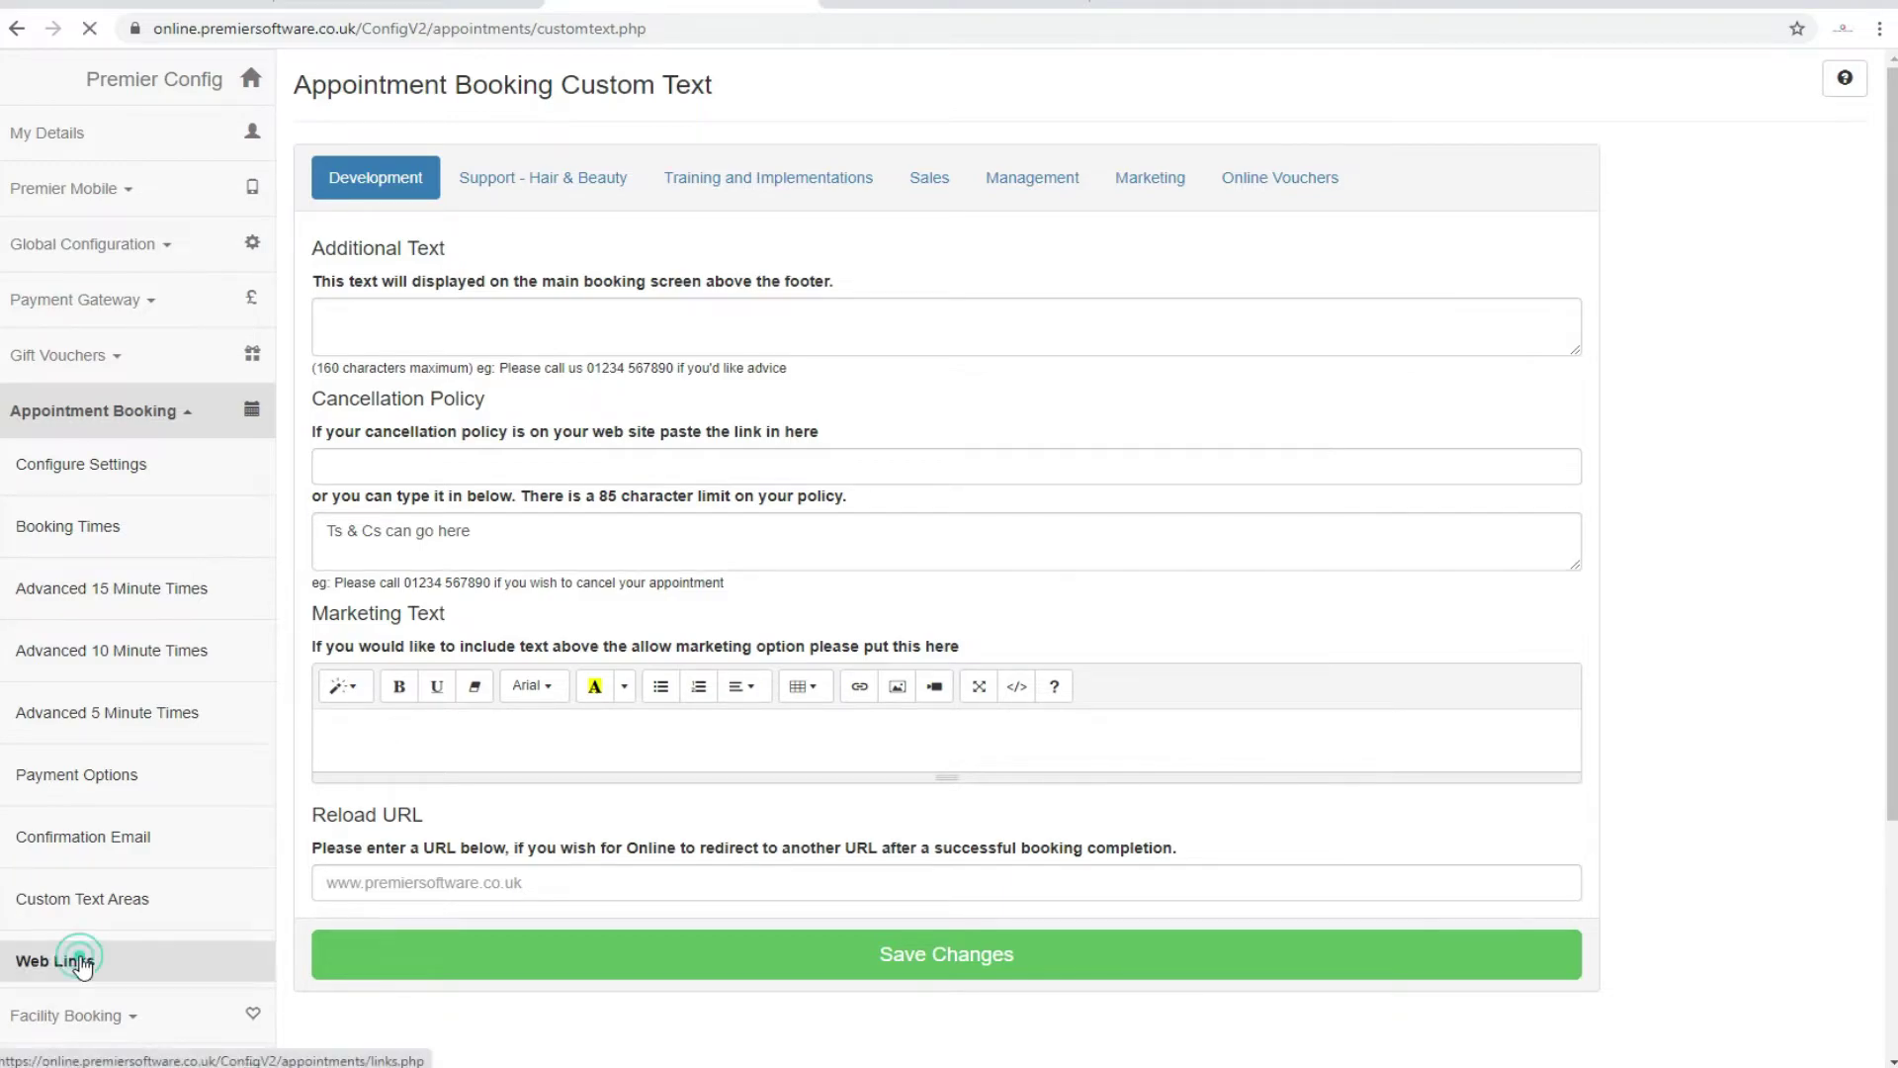
Copy the pre-selected staff member link from the appointment web links and open it in a new browser tab with a staff member's first name
{"action": "left_click", "coordinate": [79, 961]}
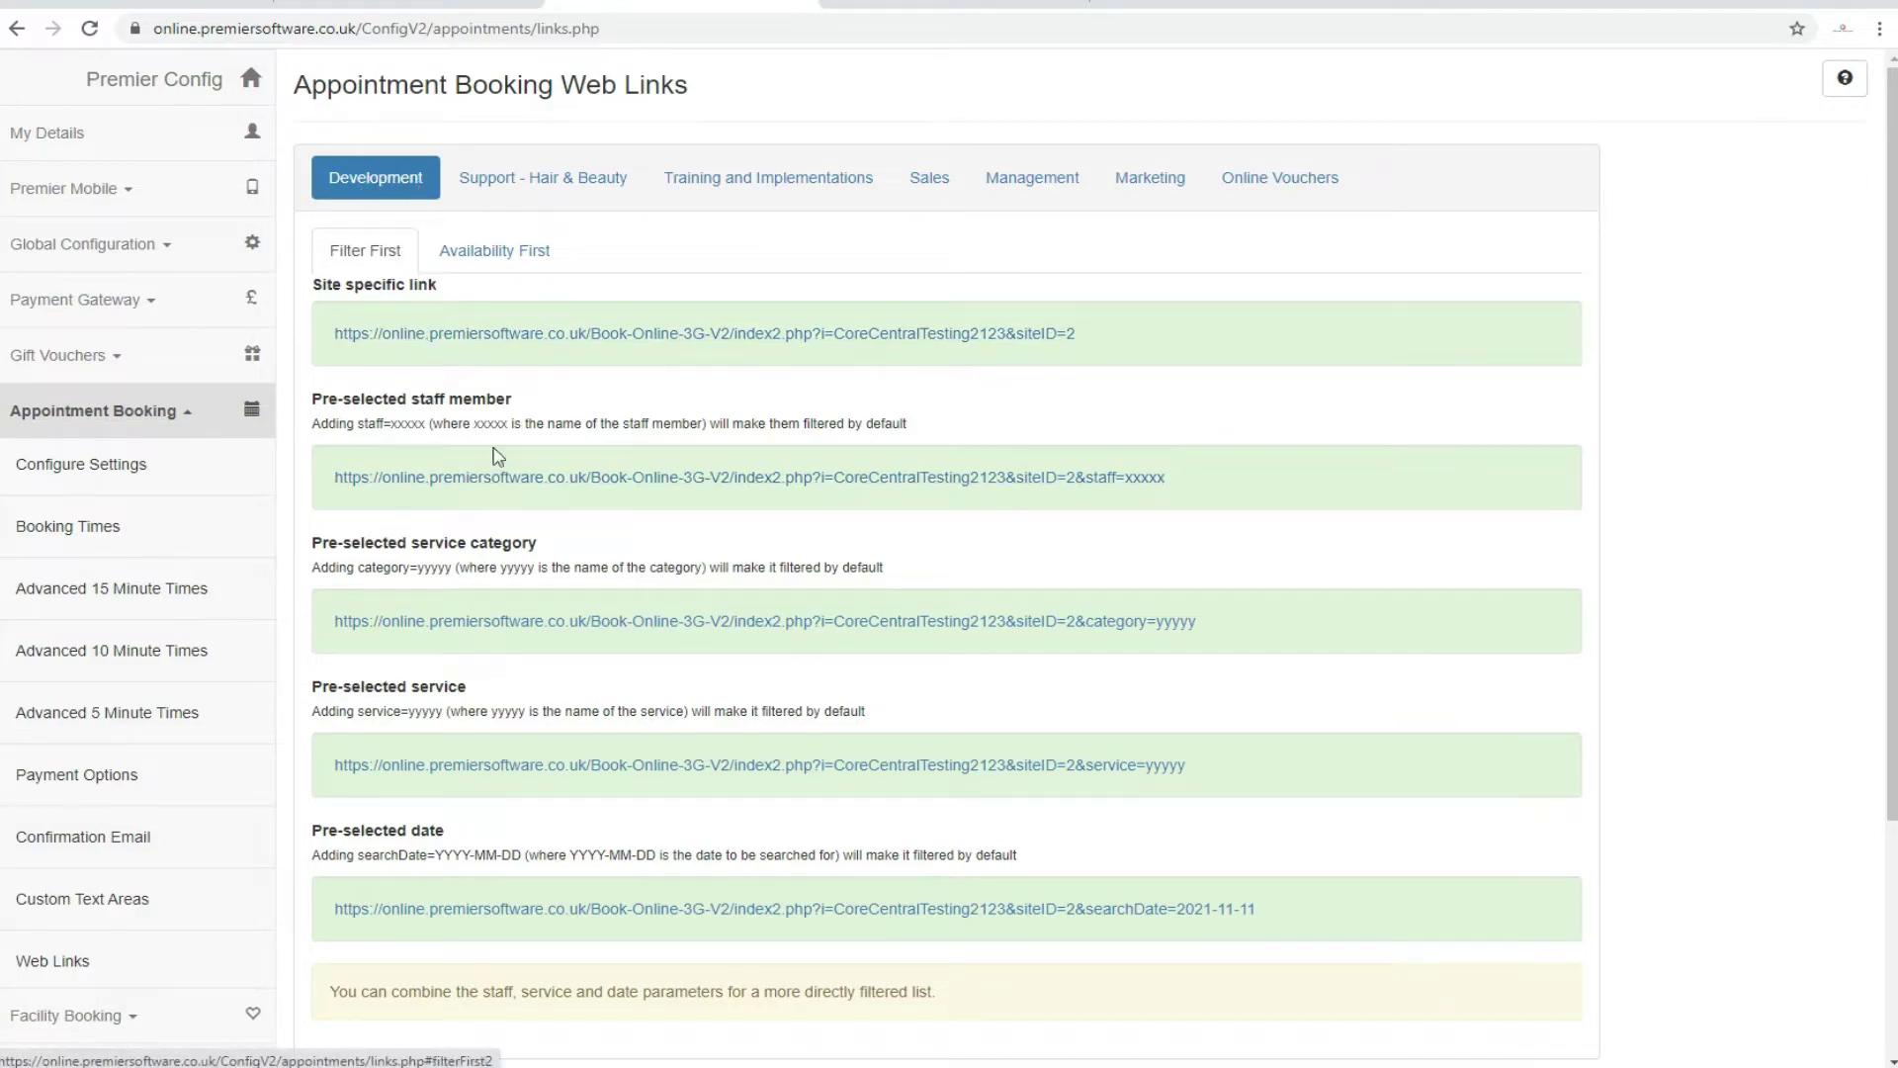
{"action": "left_click_drag", "start_coordinate": [1180, 476], "coordinate": [317, 474]}
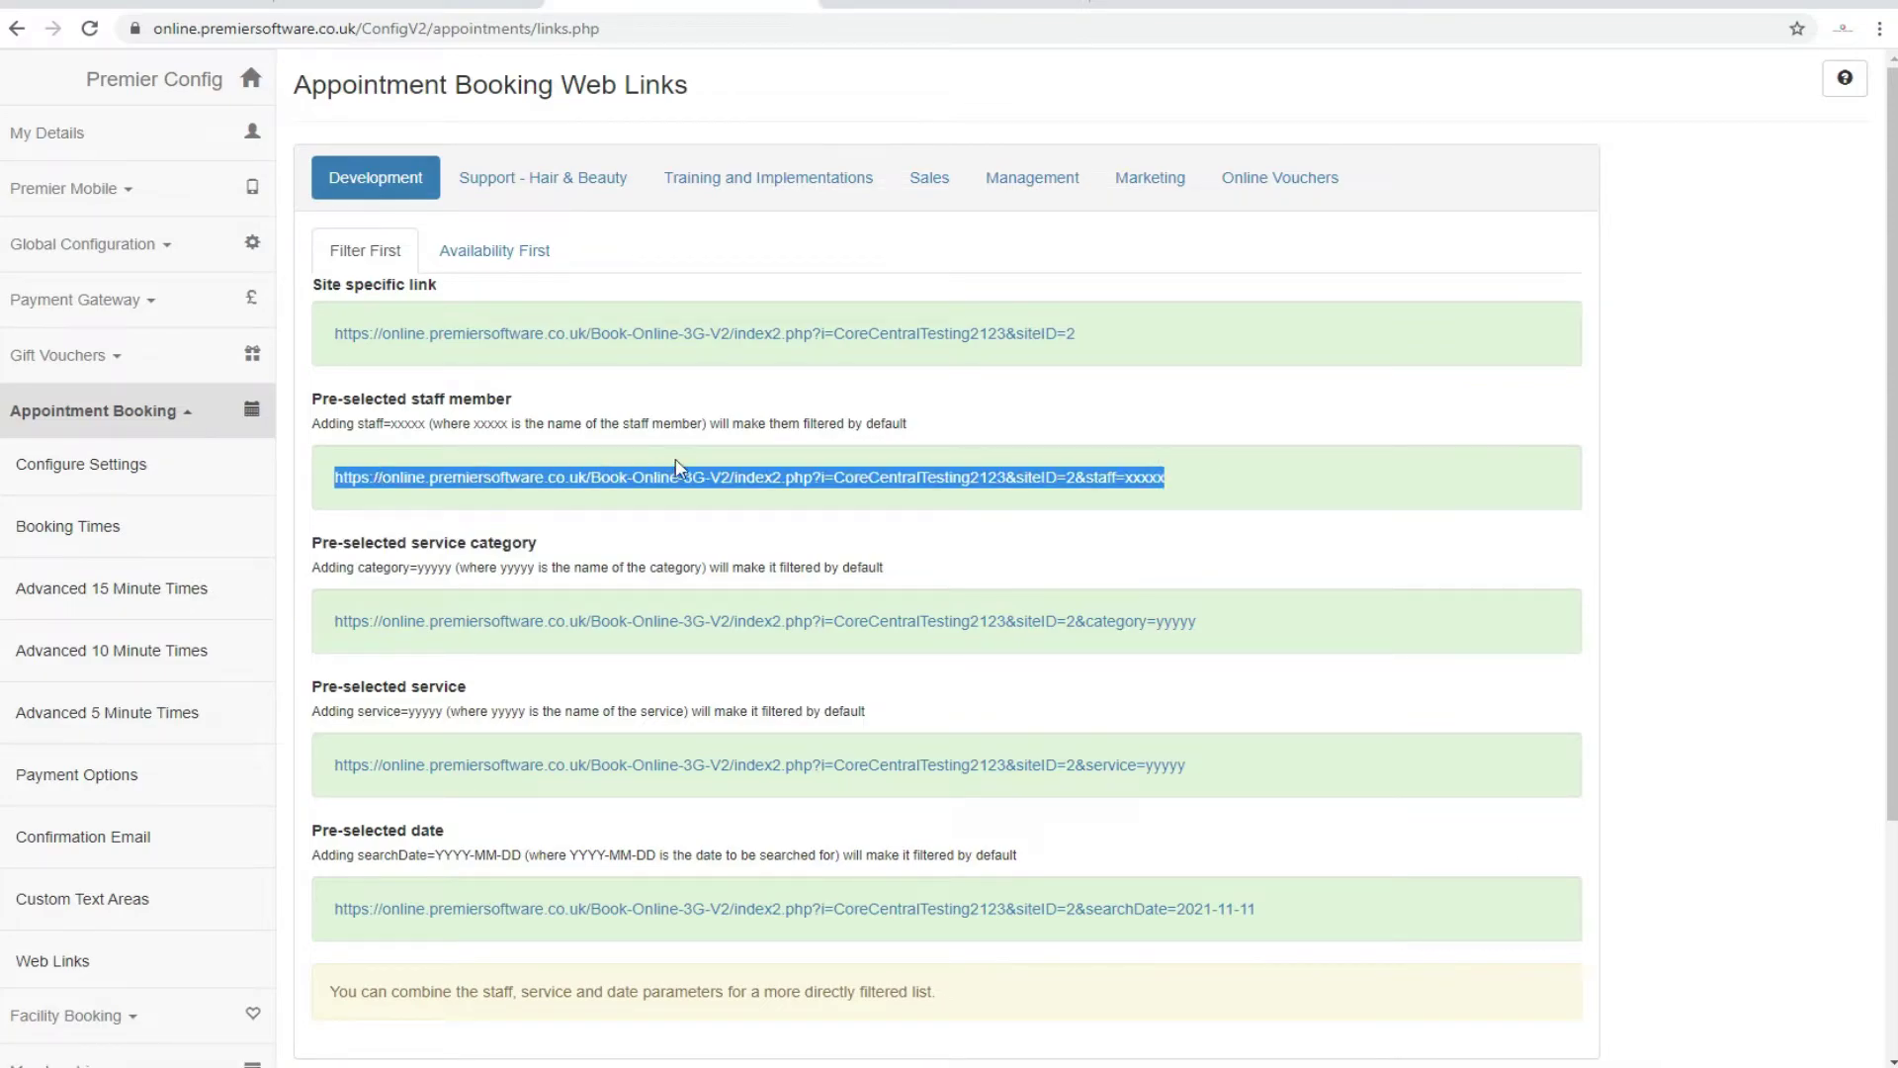
{"action": "right_click", "coordinate": [784, 496]}
{"action": "left_click", "coordinate": [848, 647]}
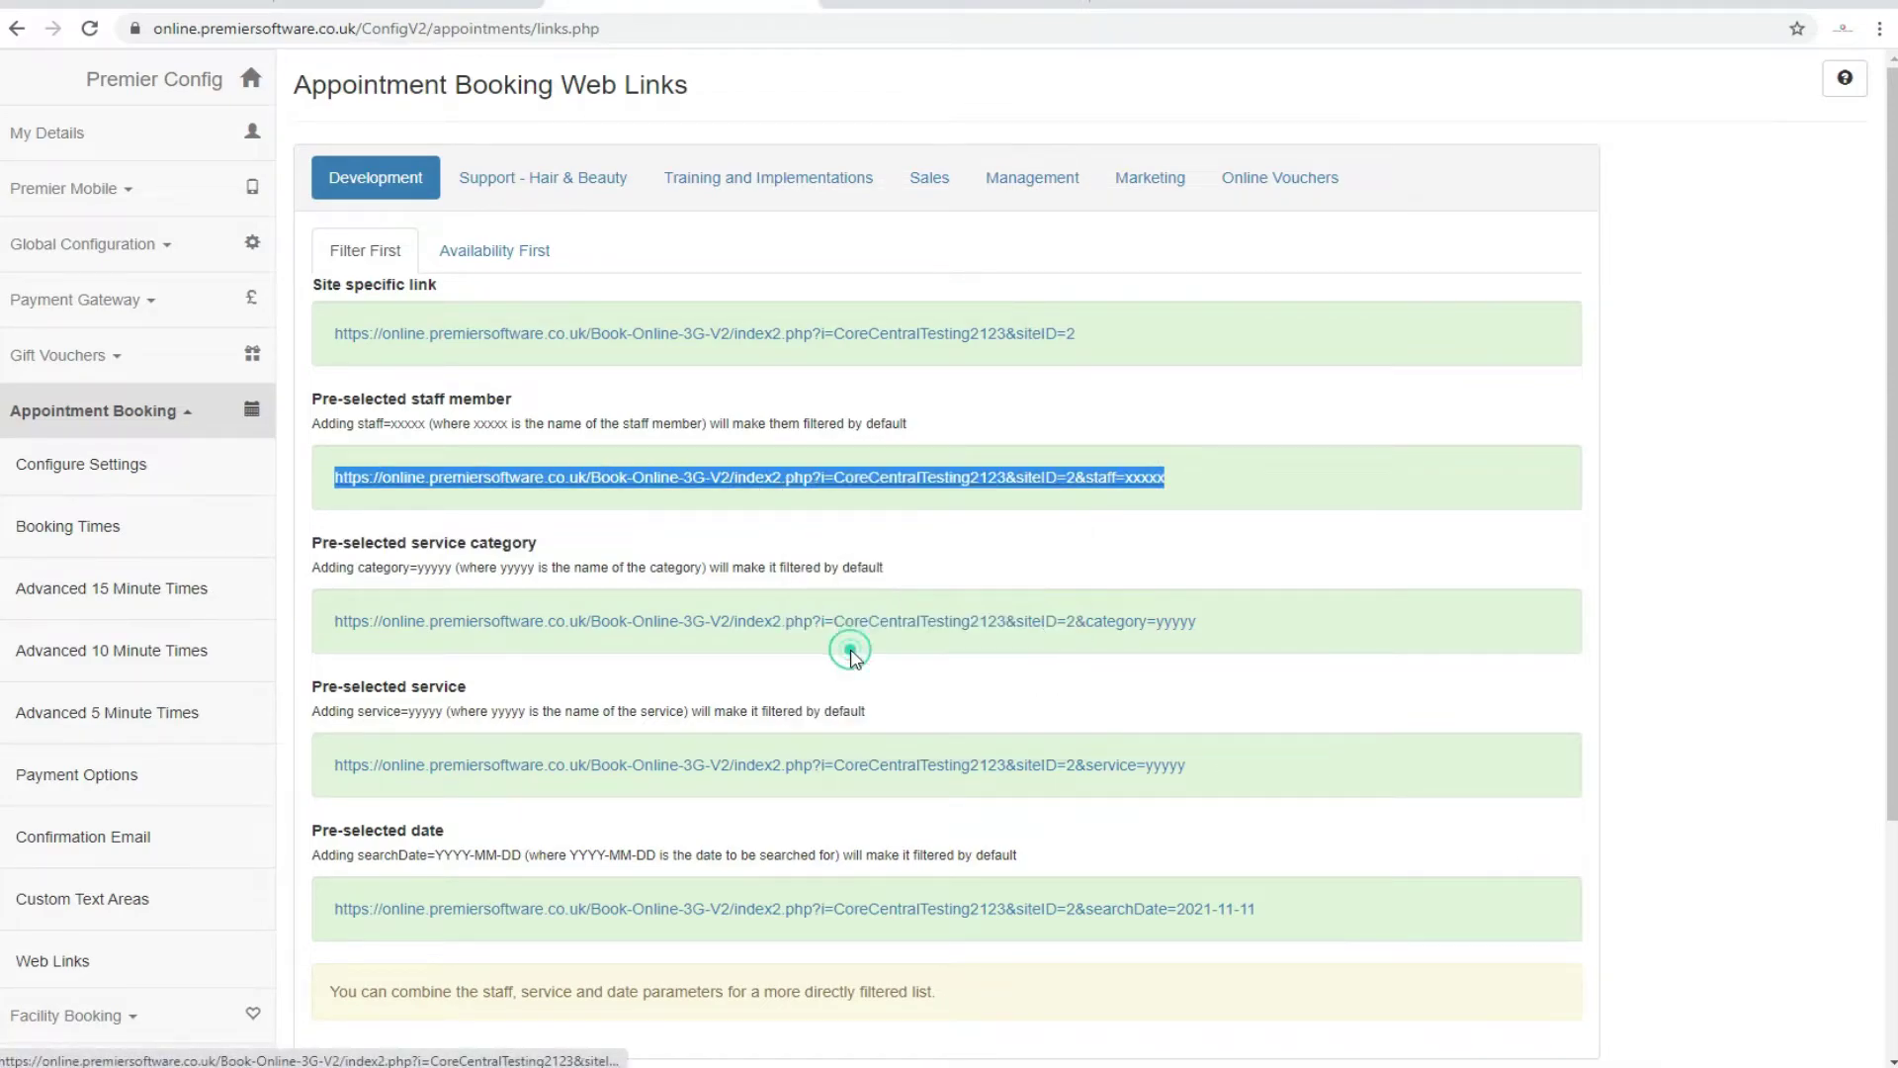
{"action": "left_click", "coordinate": [1115, 2]}
{"action": "key", "text": "ctrl+v"}
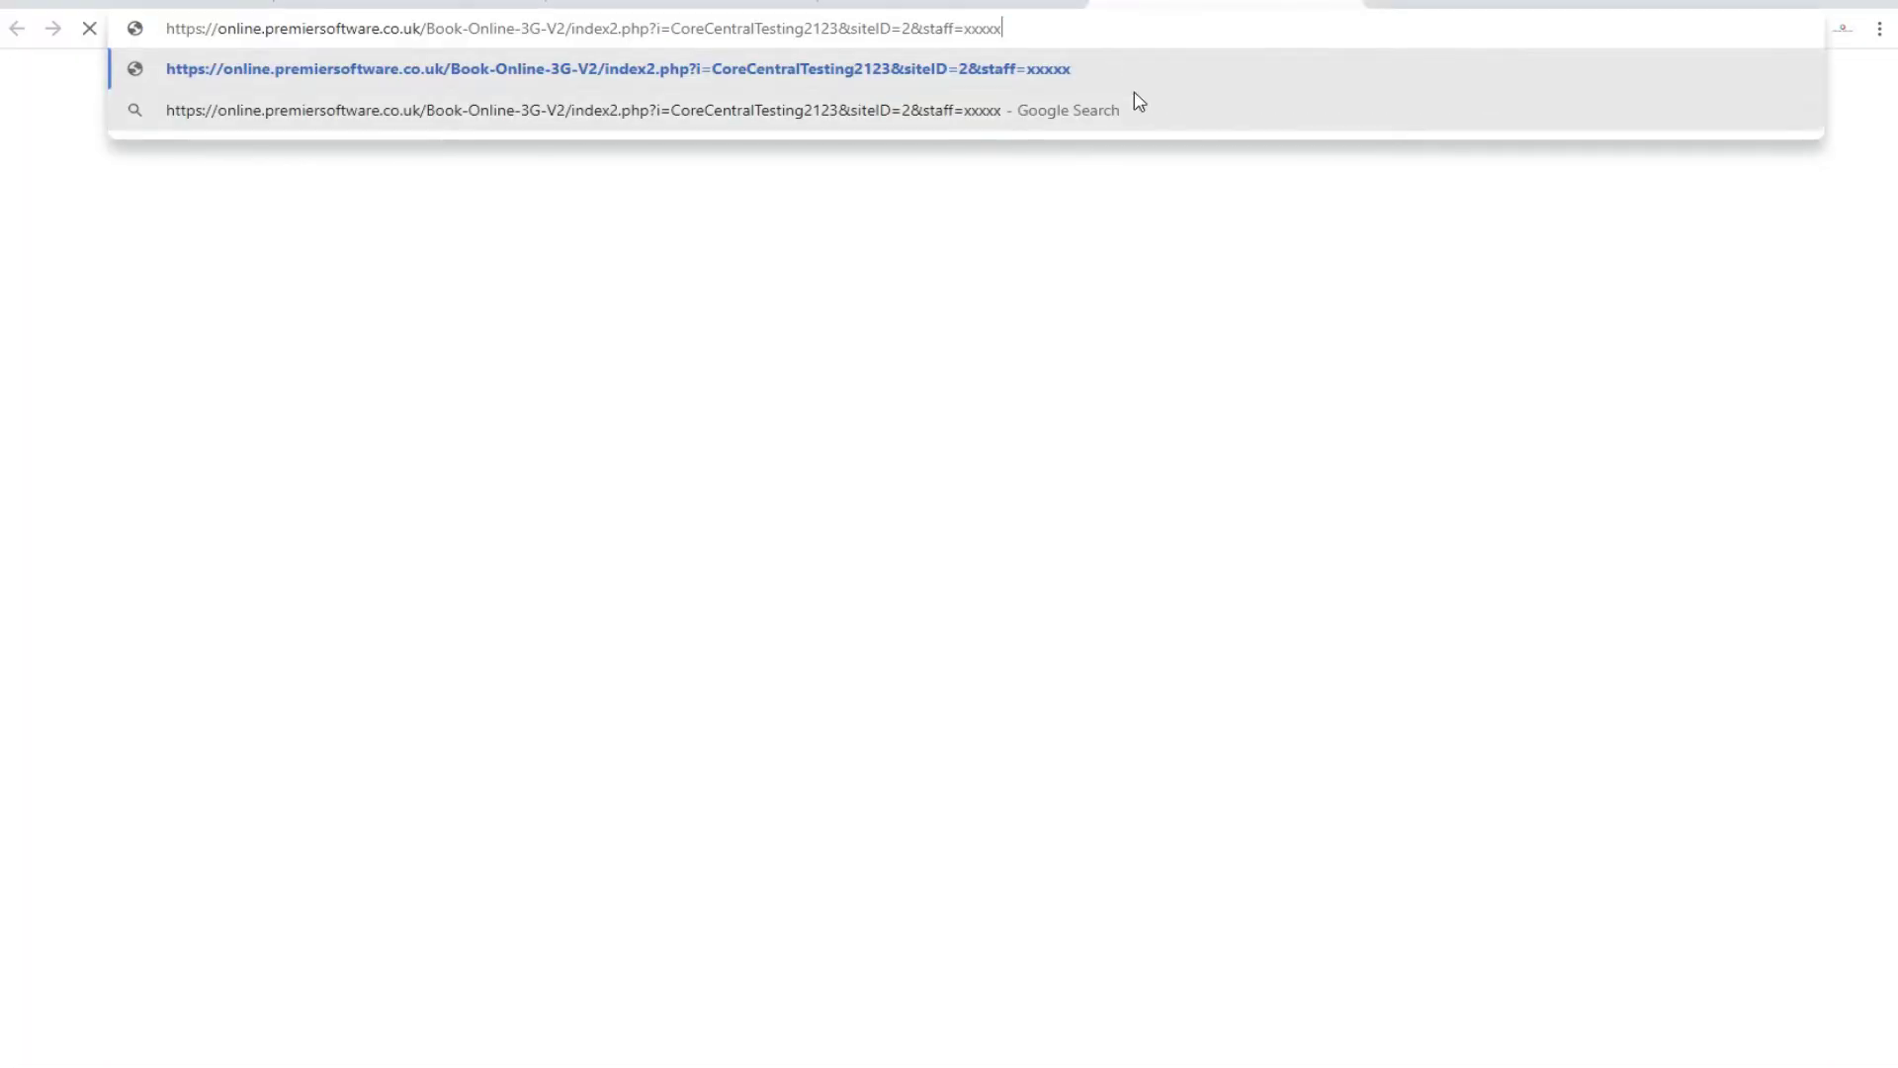
{"action": "left_click_drag", "start_coordinate": [966, 27], "coordinate": [1030, 27]}
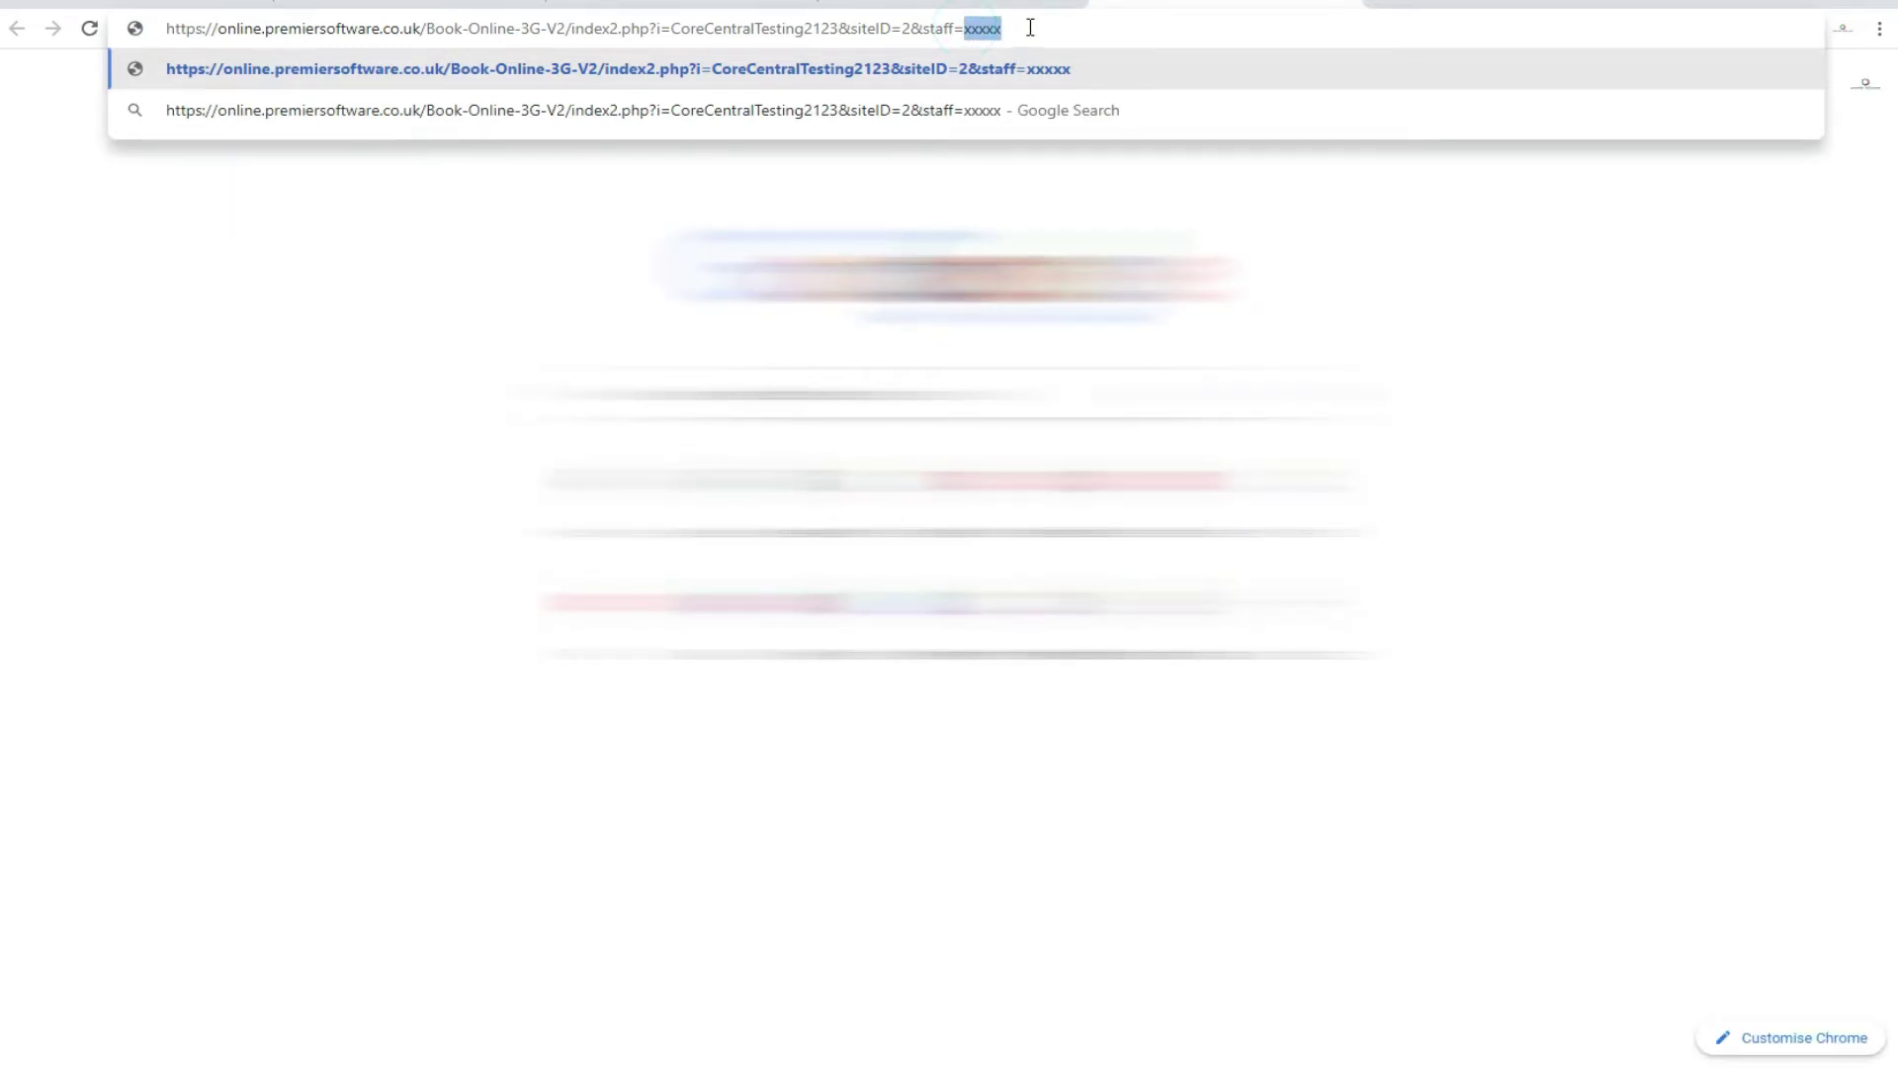
{"action": "type", "text": "Amy"}
{"action": "key", "text": "Return"}
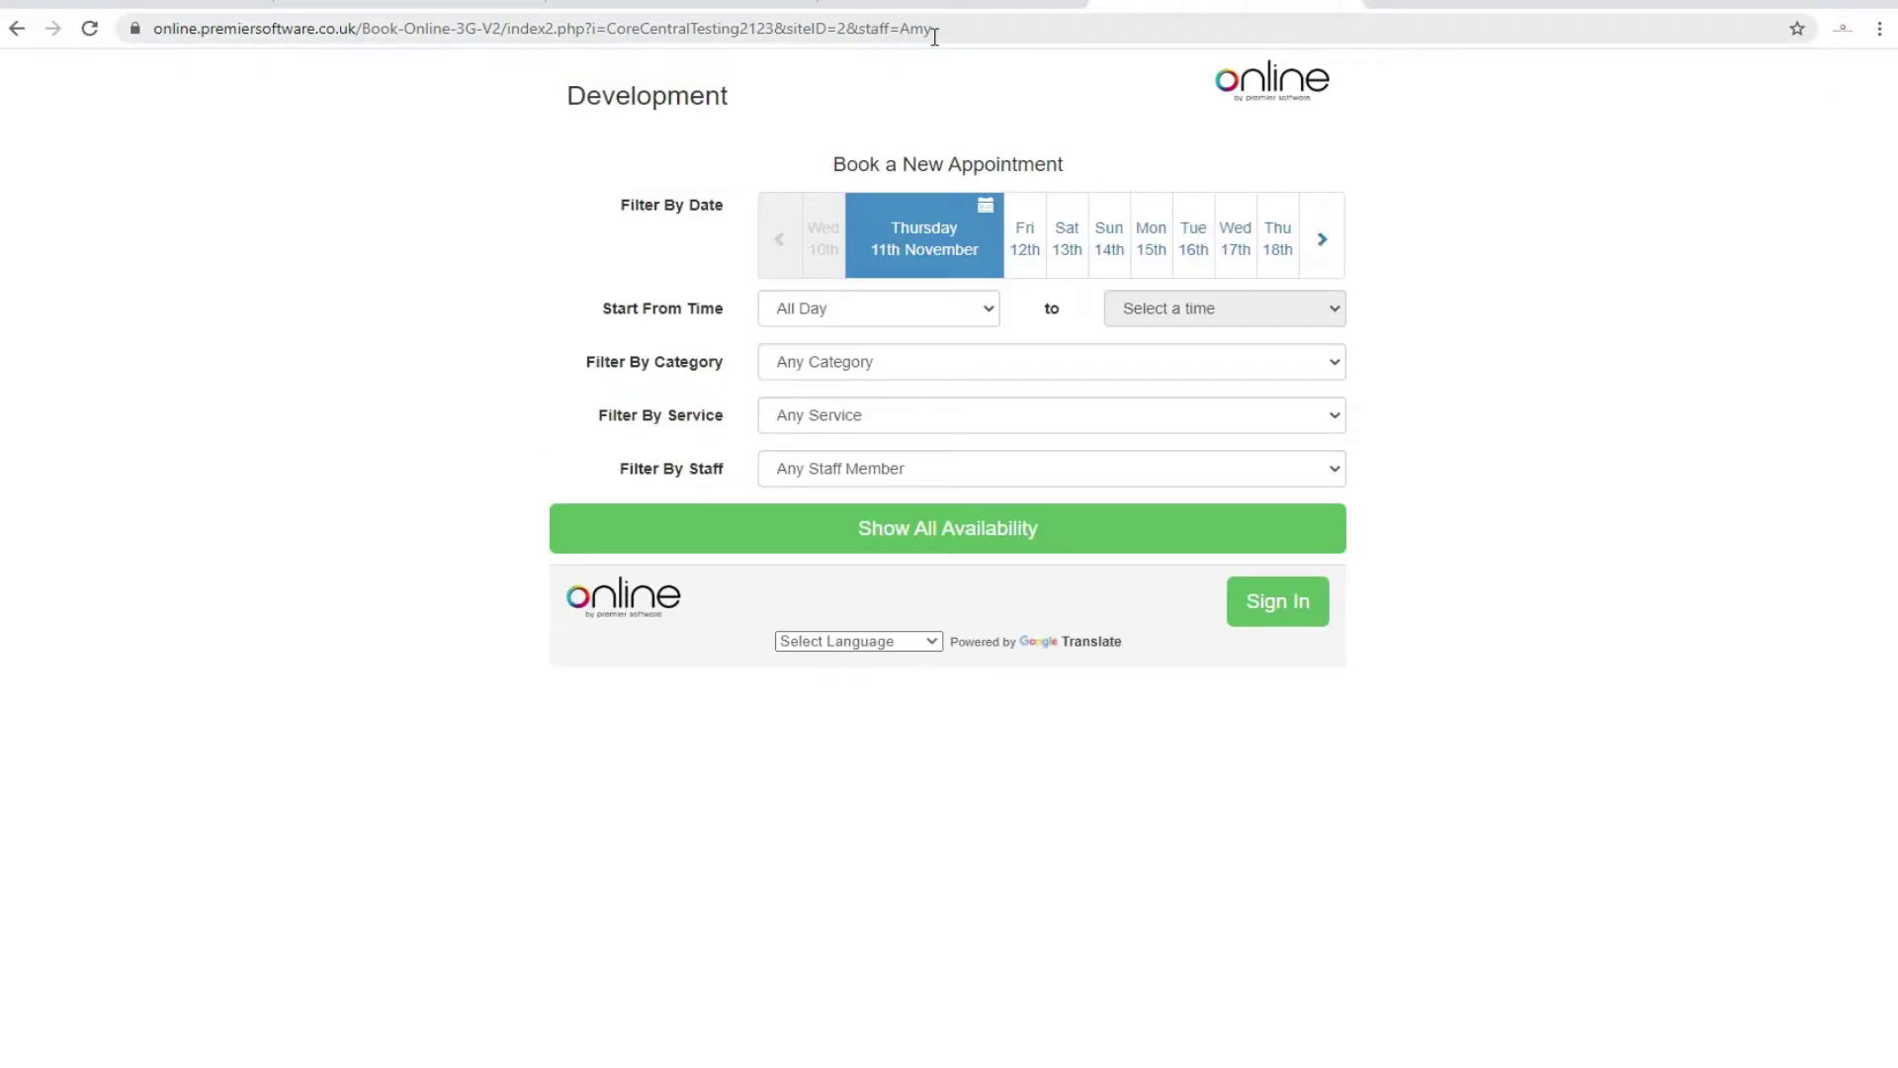
Return to the appointment web links and copy the pre-selected service category link of the Development site
{"action": "key", "text": "ctrl+shift+Tab"}
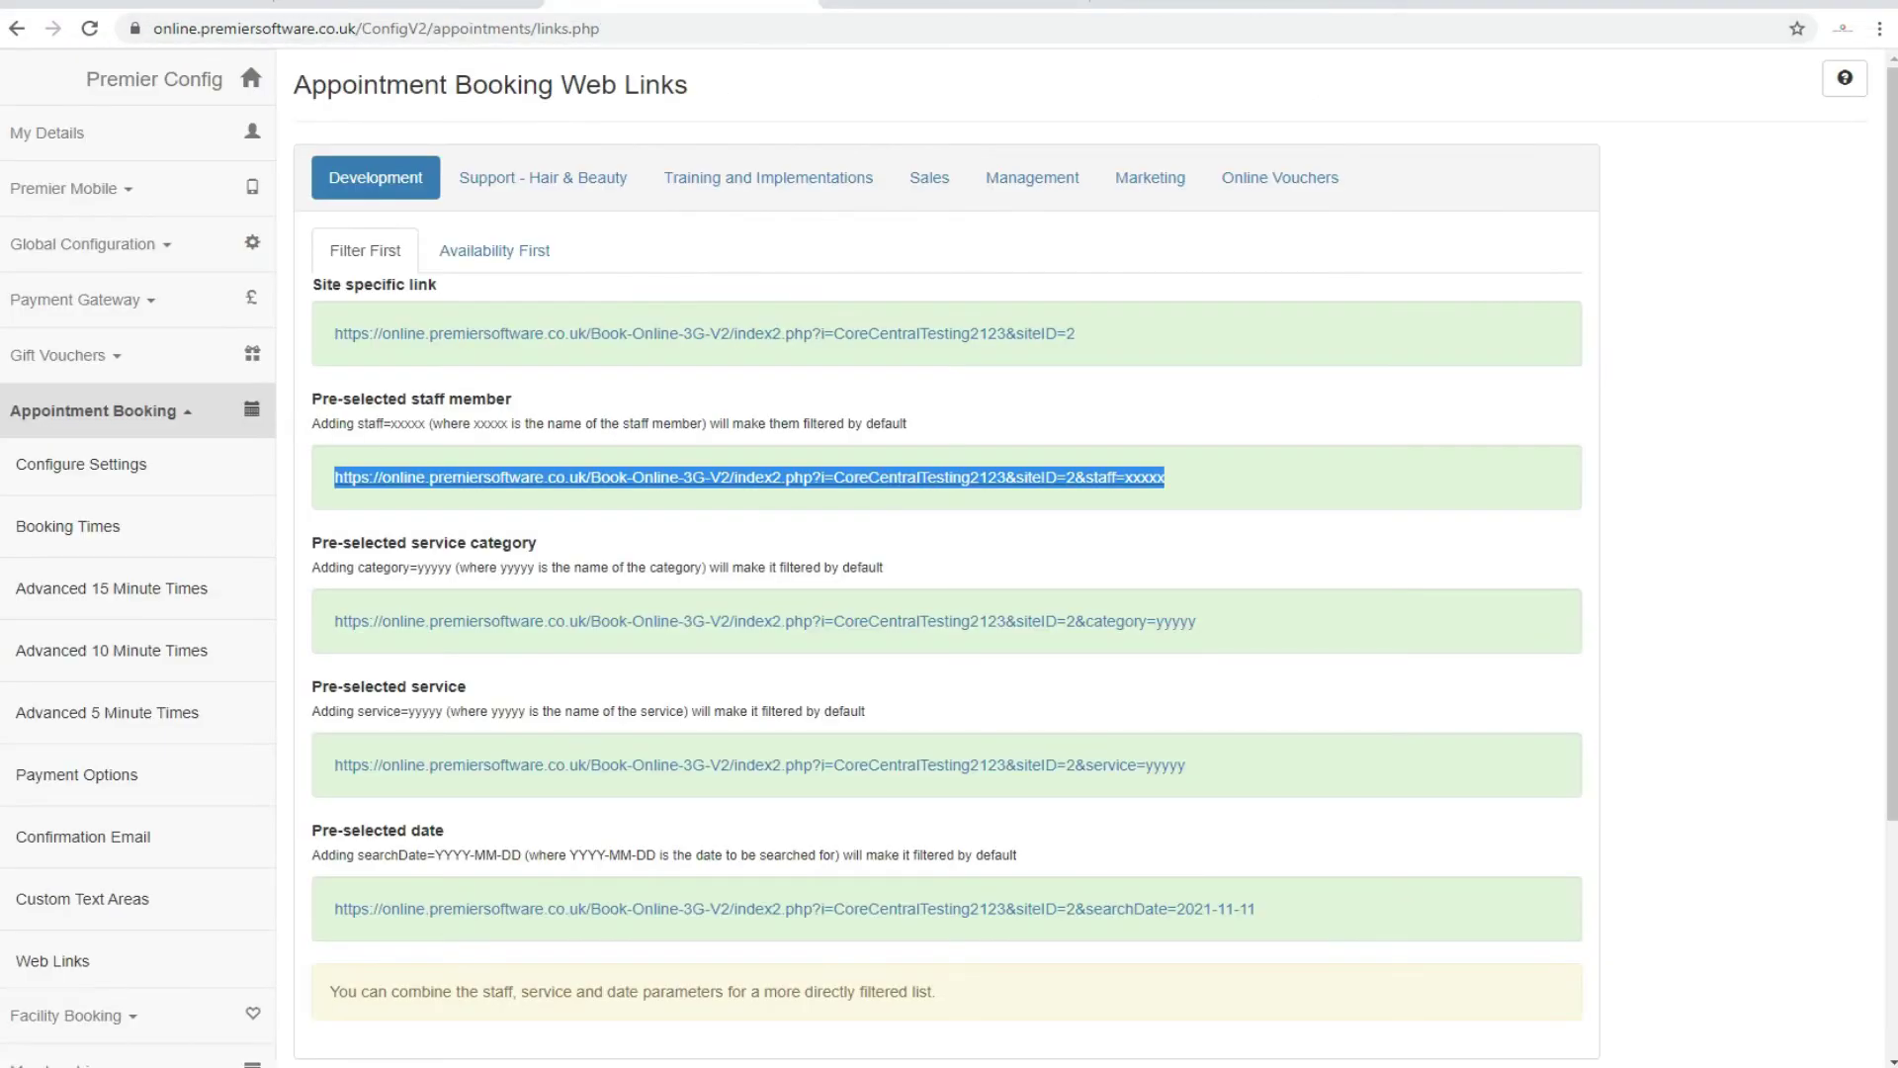
{"action": "left_click", "coordinate": [1322, 564]}
{"action": "left_click_drag", "start_coordinate": [1217, 637], "coordinate": [318, 627]}
{"action": "right_click", "coordinate": [394, 629]}
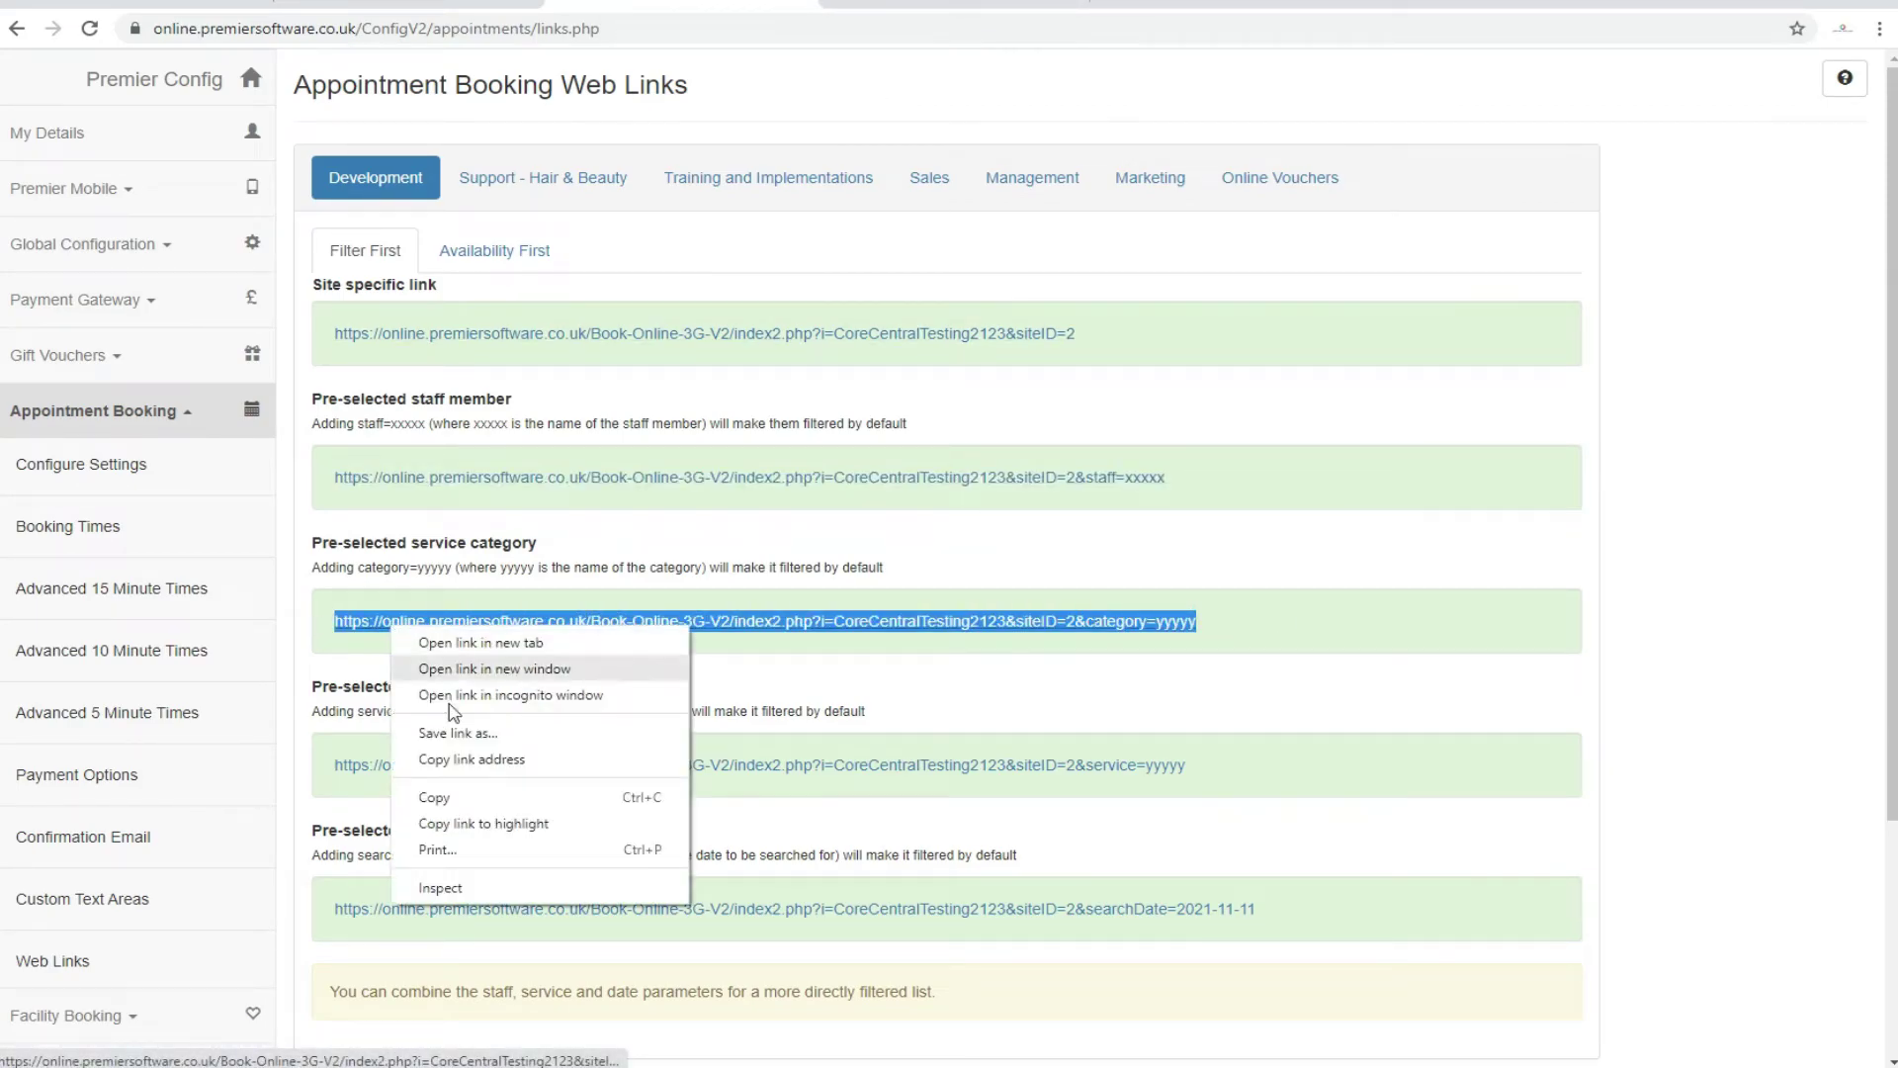
{"action": "left_click", "coordinate": [475, 797]}
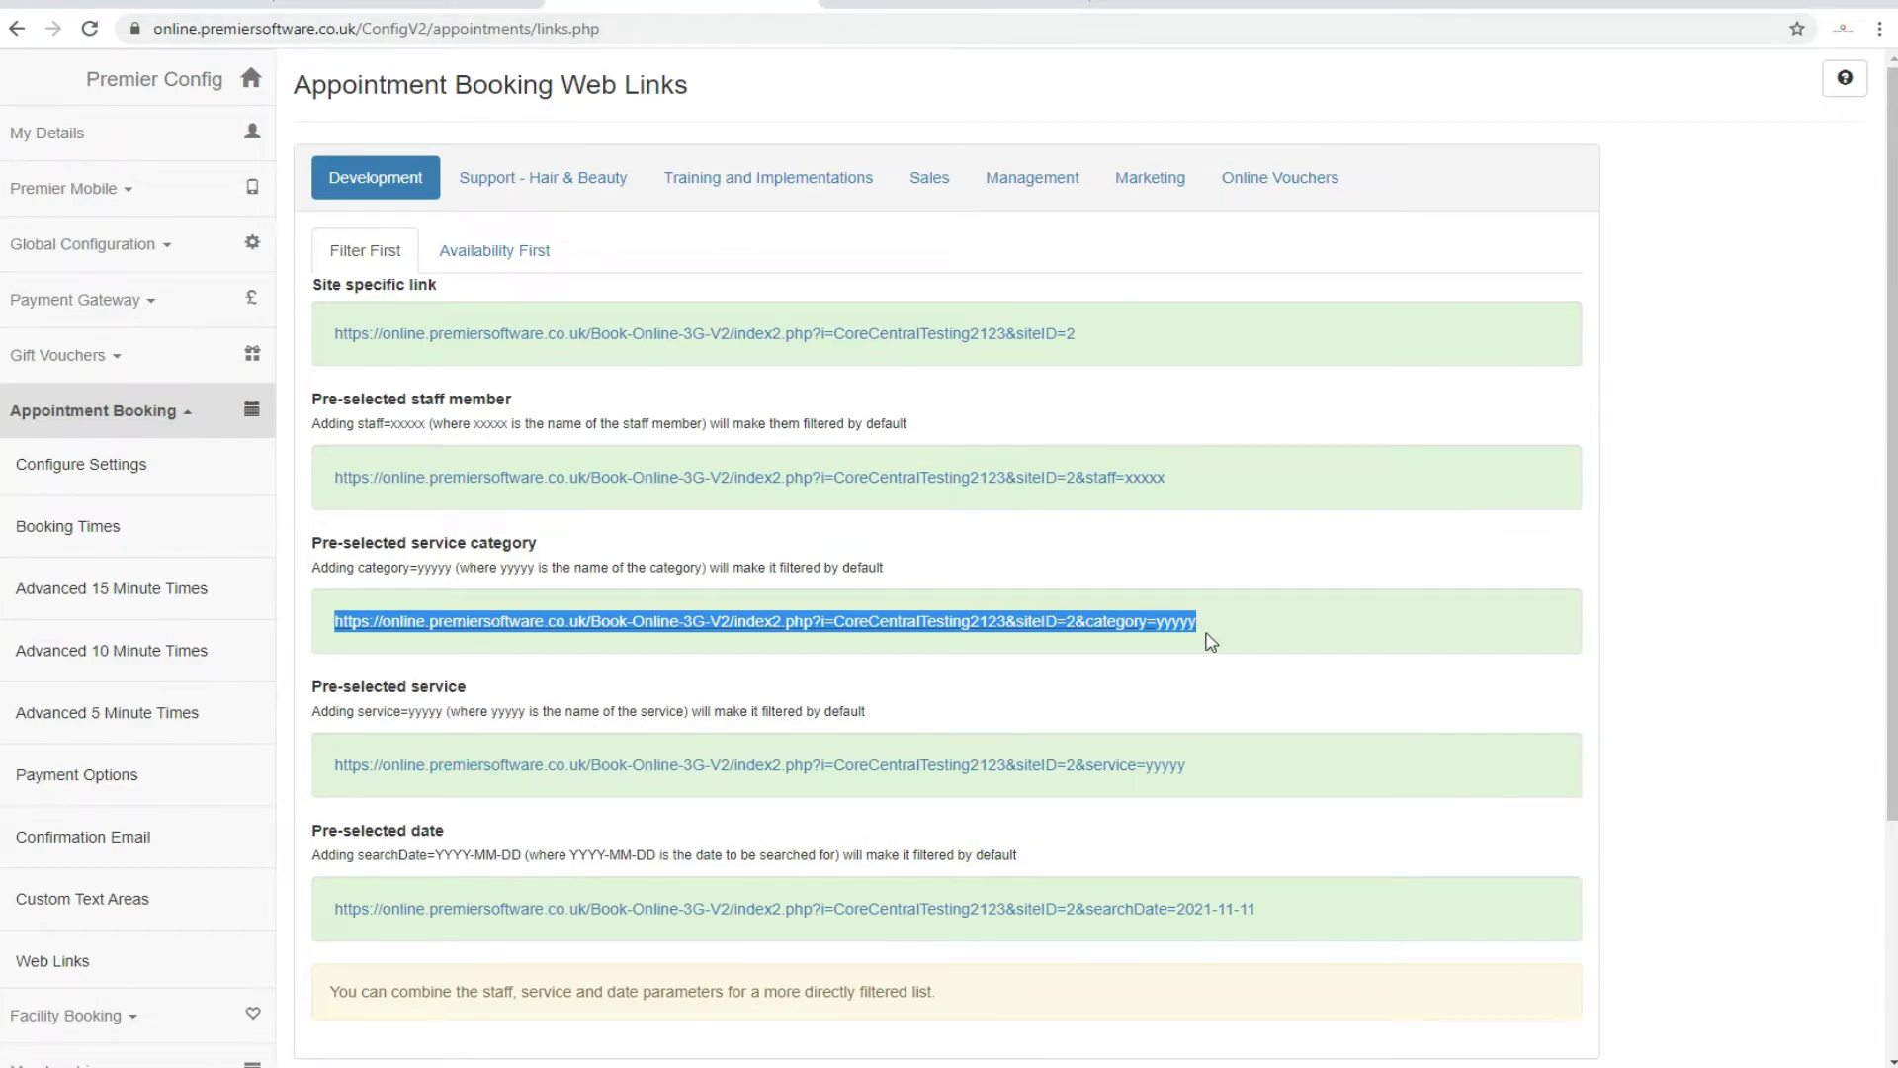
Switch to the Online Demo website and check availability for the Deluxe Body Treatment among the treatments
{"action": "key", "text": "ctrl+Tab"}
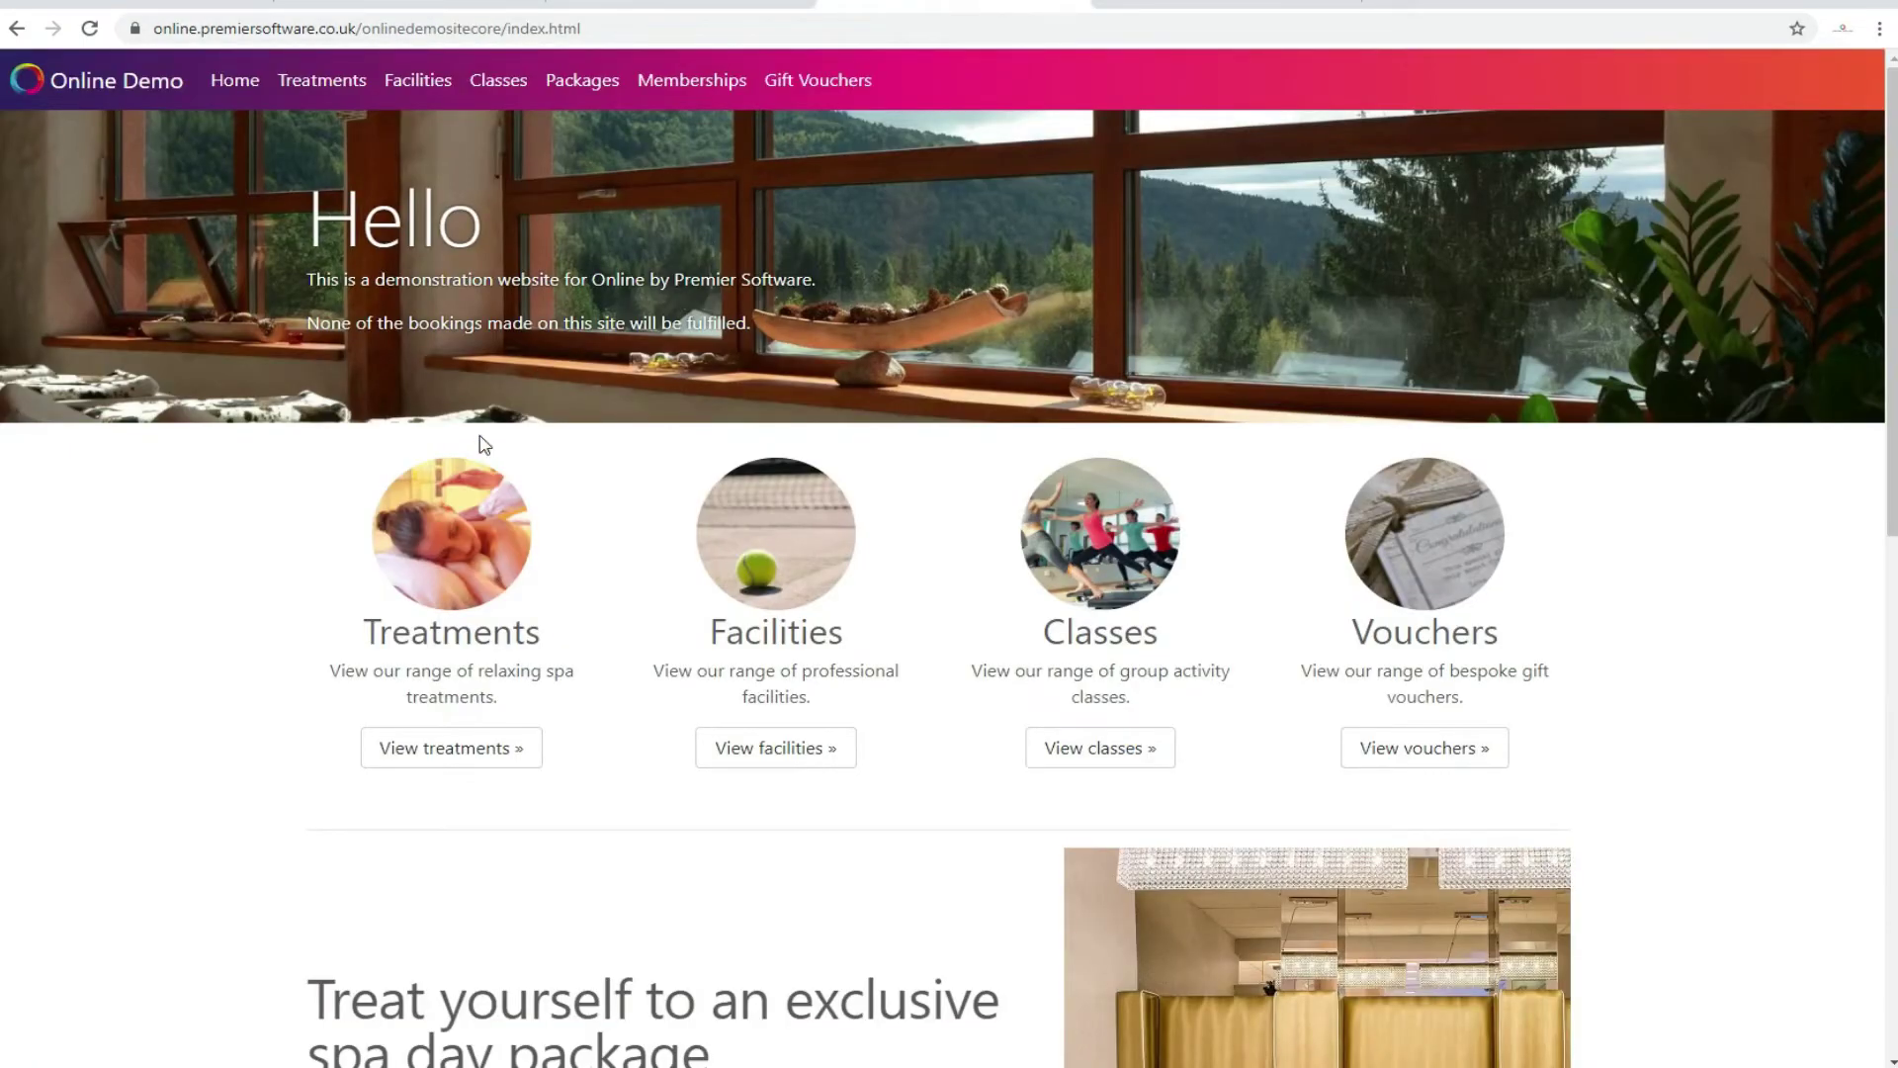
{"action": "left_click", "coordinate": [425, 750]}
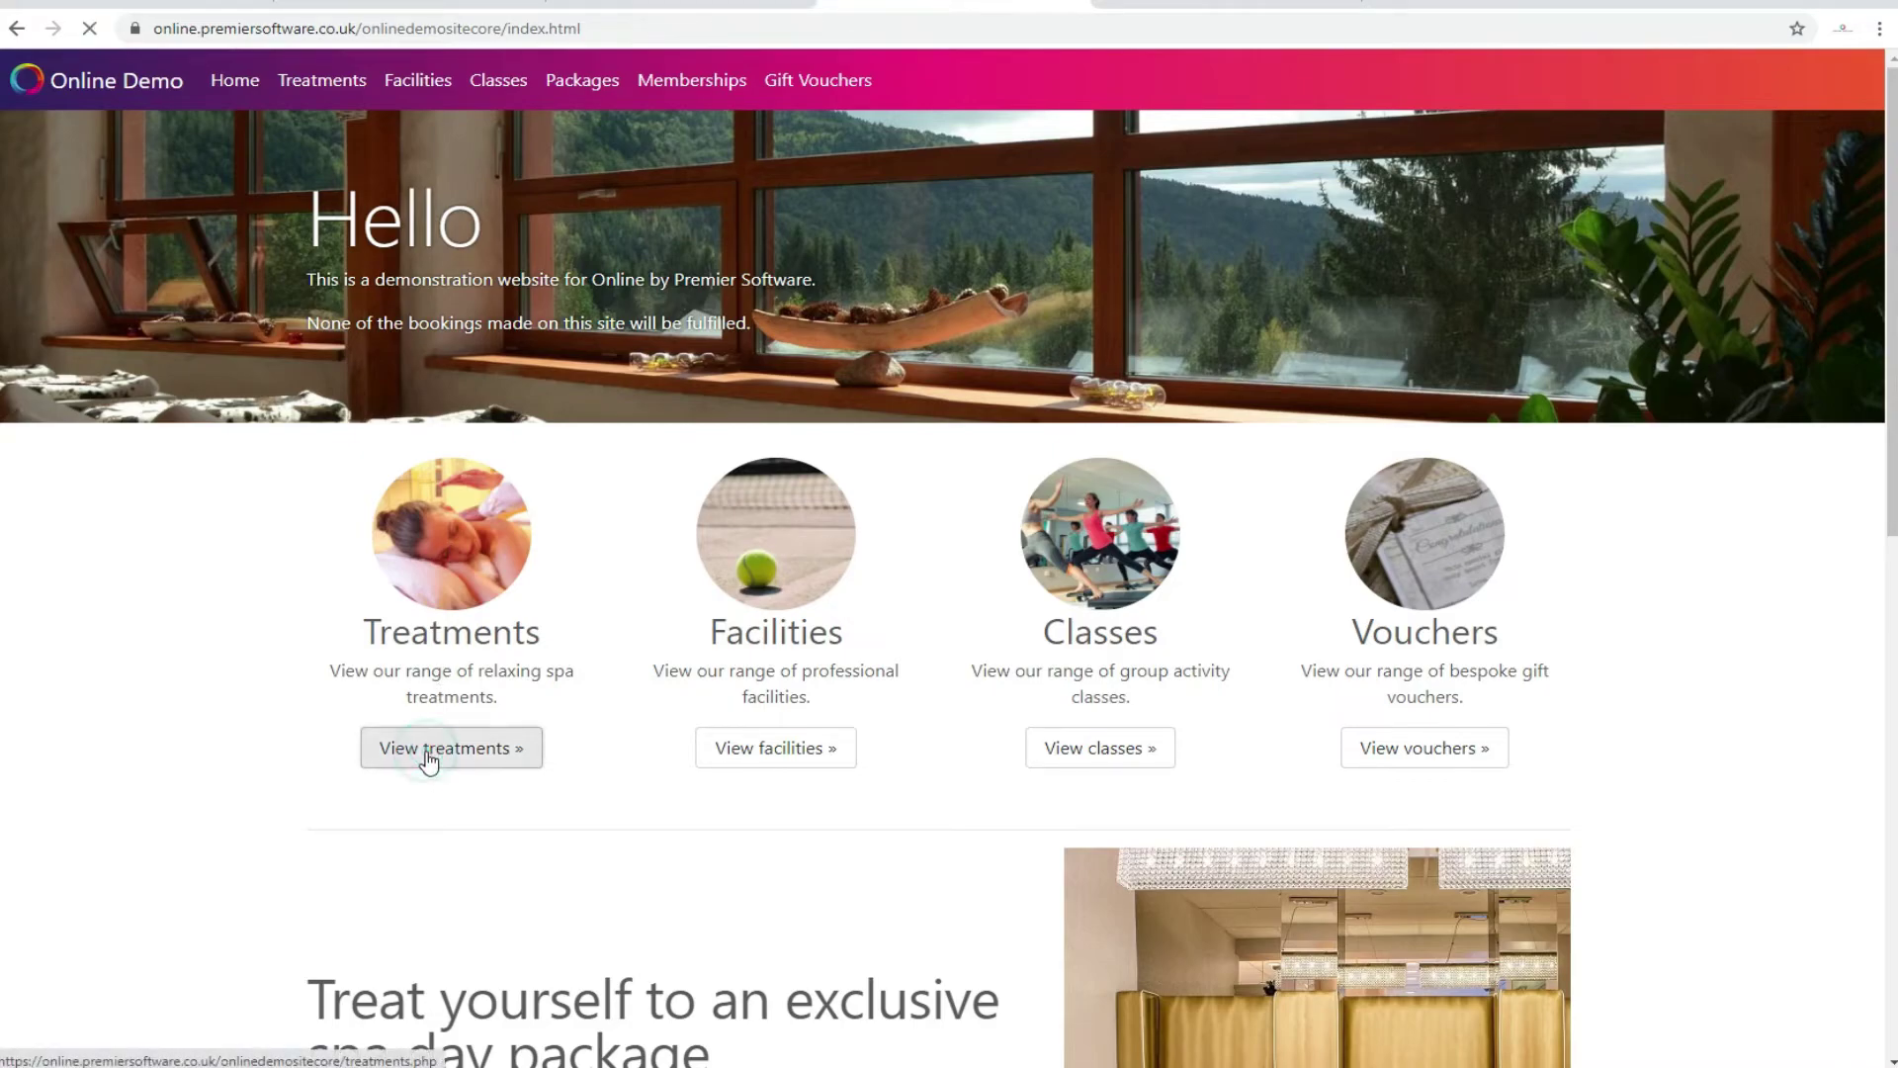
{"action": "scroll", "coordinate": [725, 420], "scroll_direction": "down", "scroll_amount": 6}
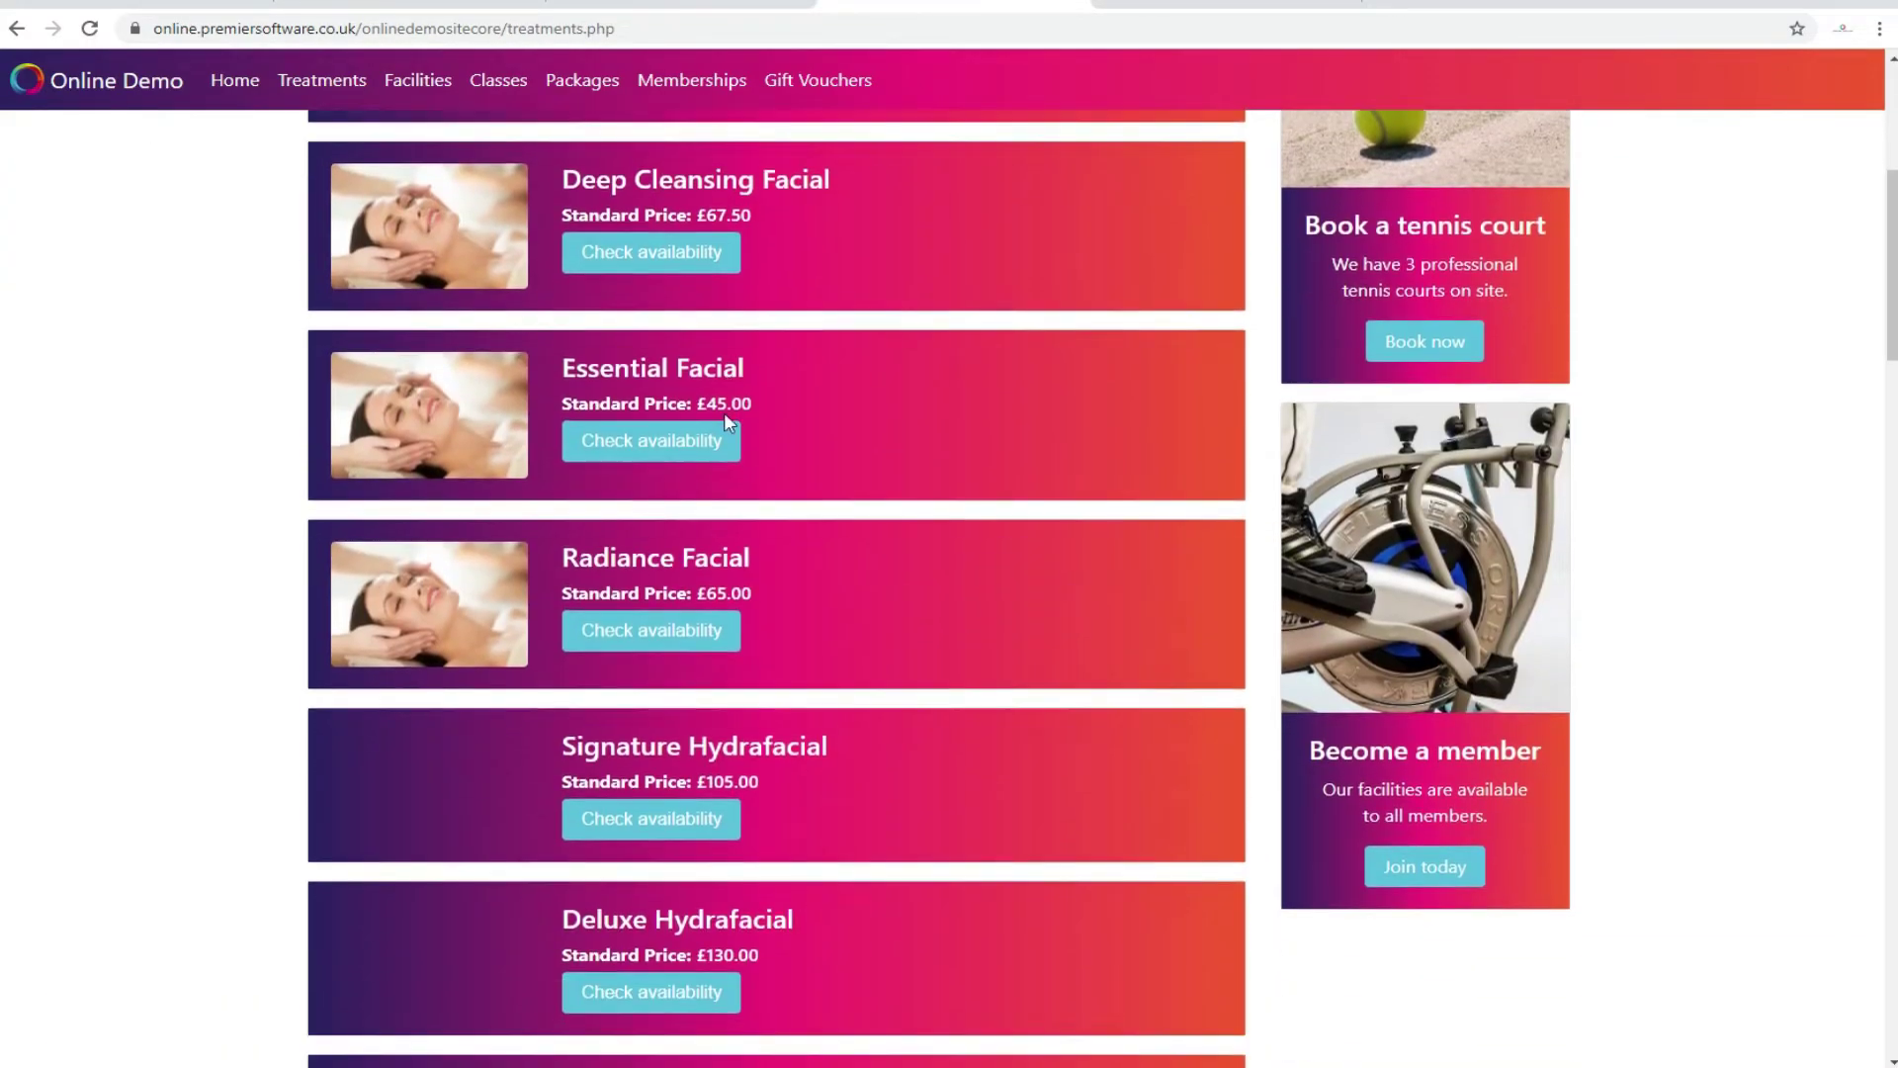
{"action": "scroll", "coordinate": [732, 410], "scroll_direction": "down", "scroll_amount": 10}
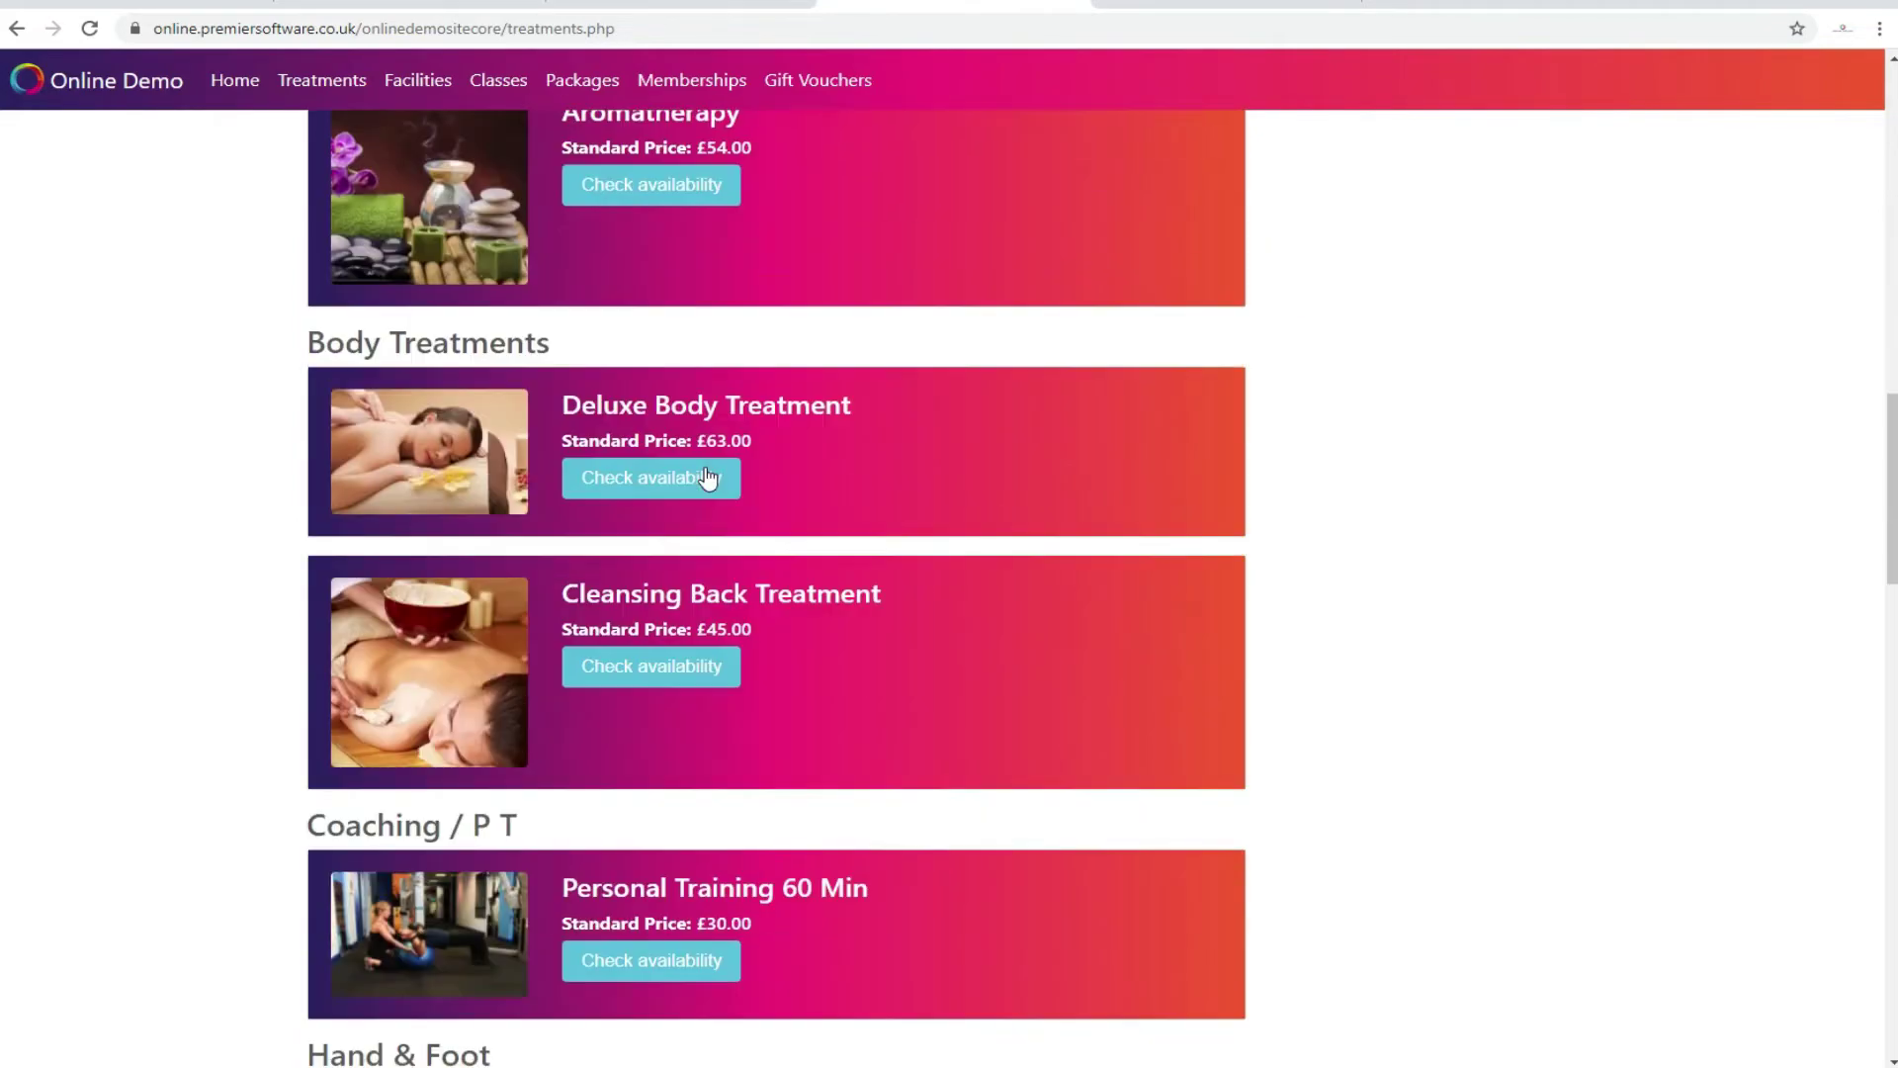
{"action": "scroll", "coordinate": [708, 478], "scroll_direction": "up", "scroll_amount": 1}
{"action": "left_click", "coordinate": [665, 587]}
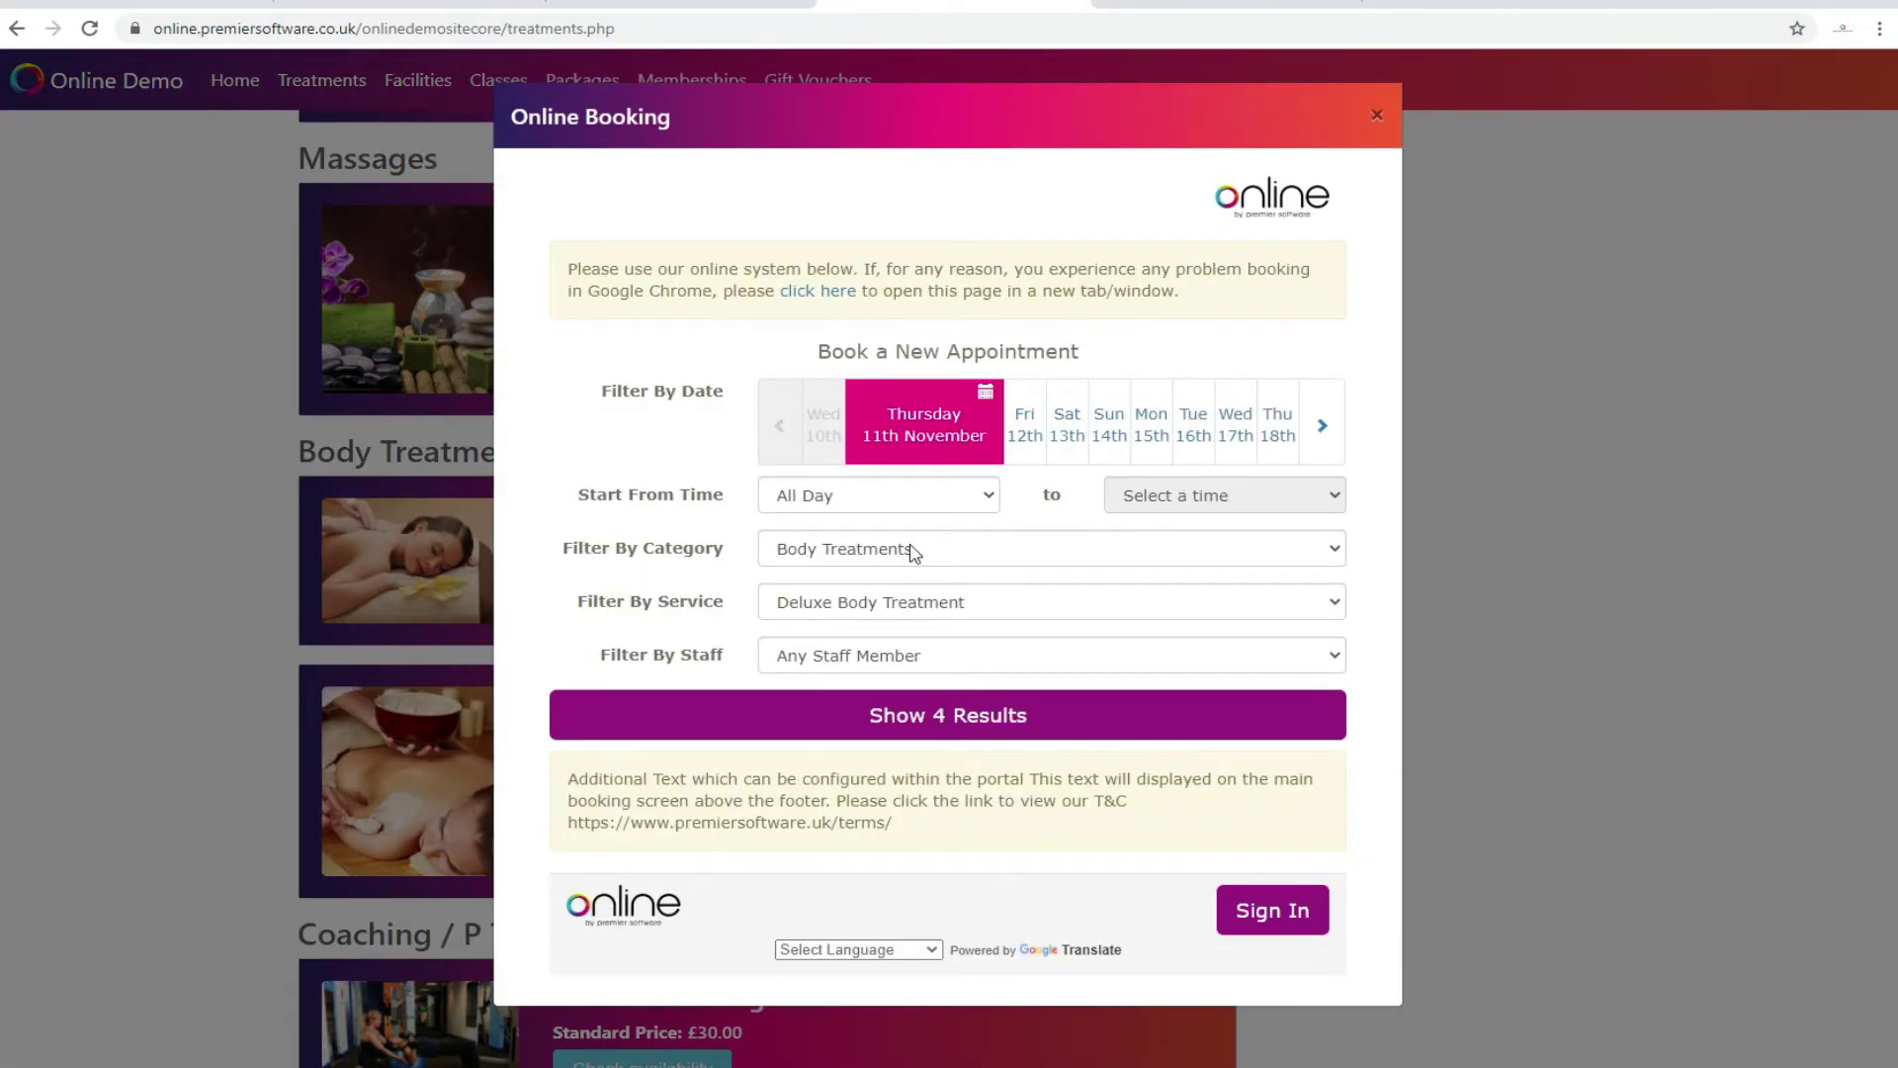
Book the first 3:00 pm Deluxe Body Treatment slot on Thursday 11th November and proceed to the payment details form
{"action": "left_click", "coordinate": [1066, 697]}
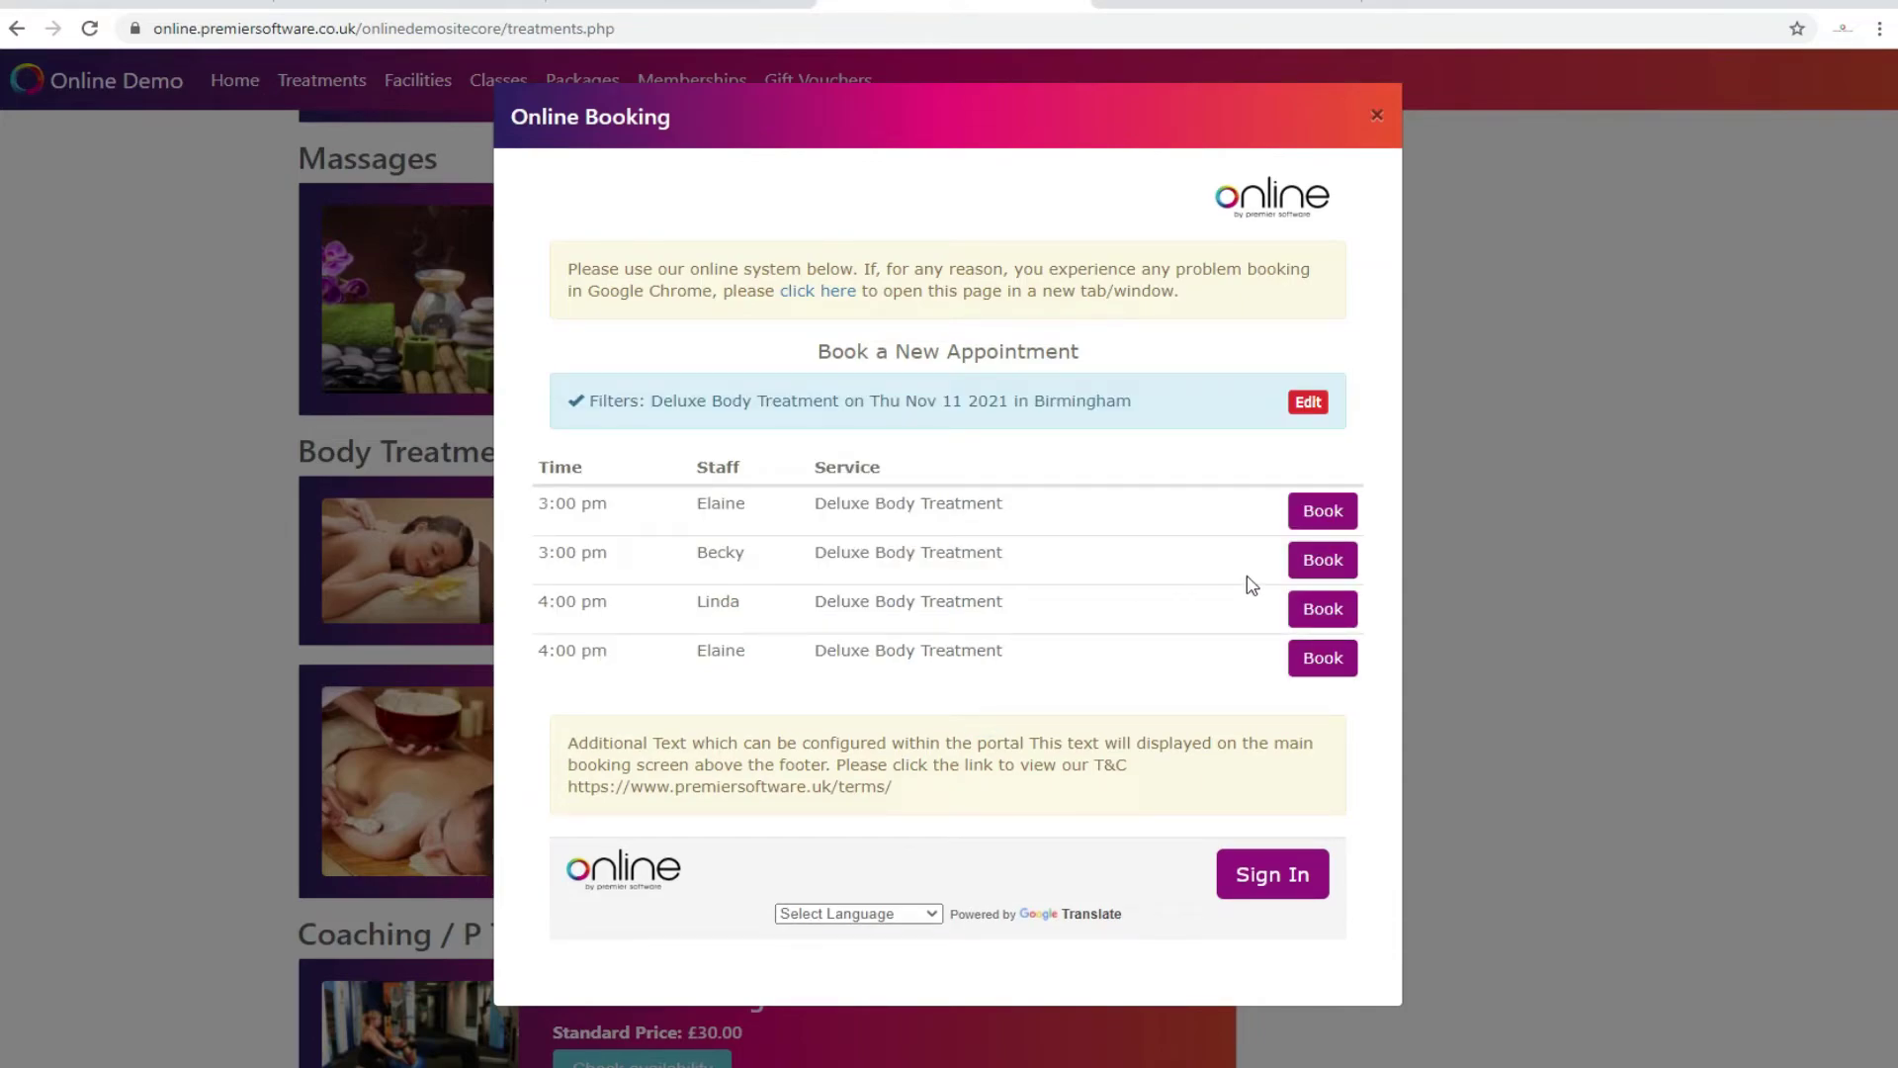
{"action": "left_click", "coordinate": [1323, 510]}
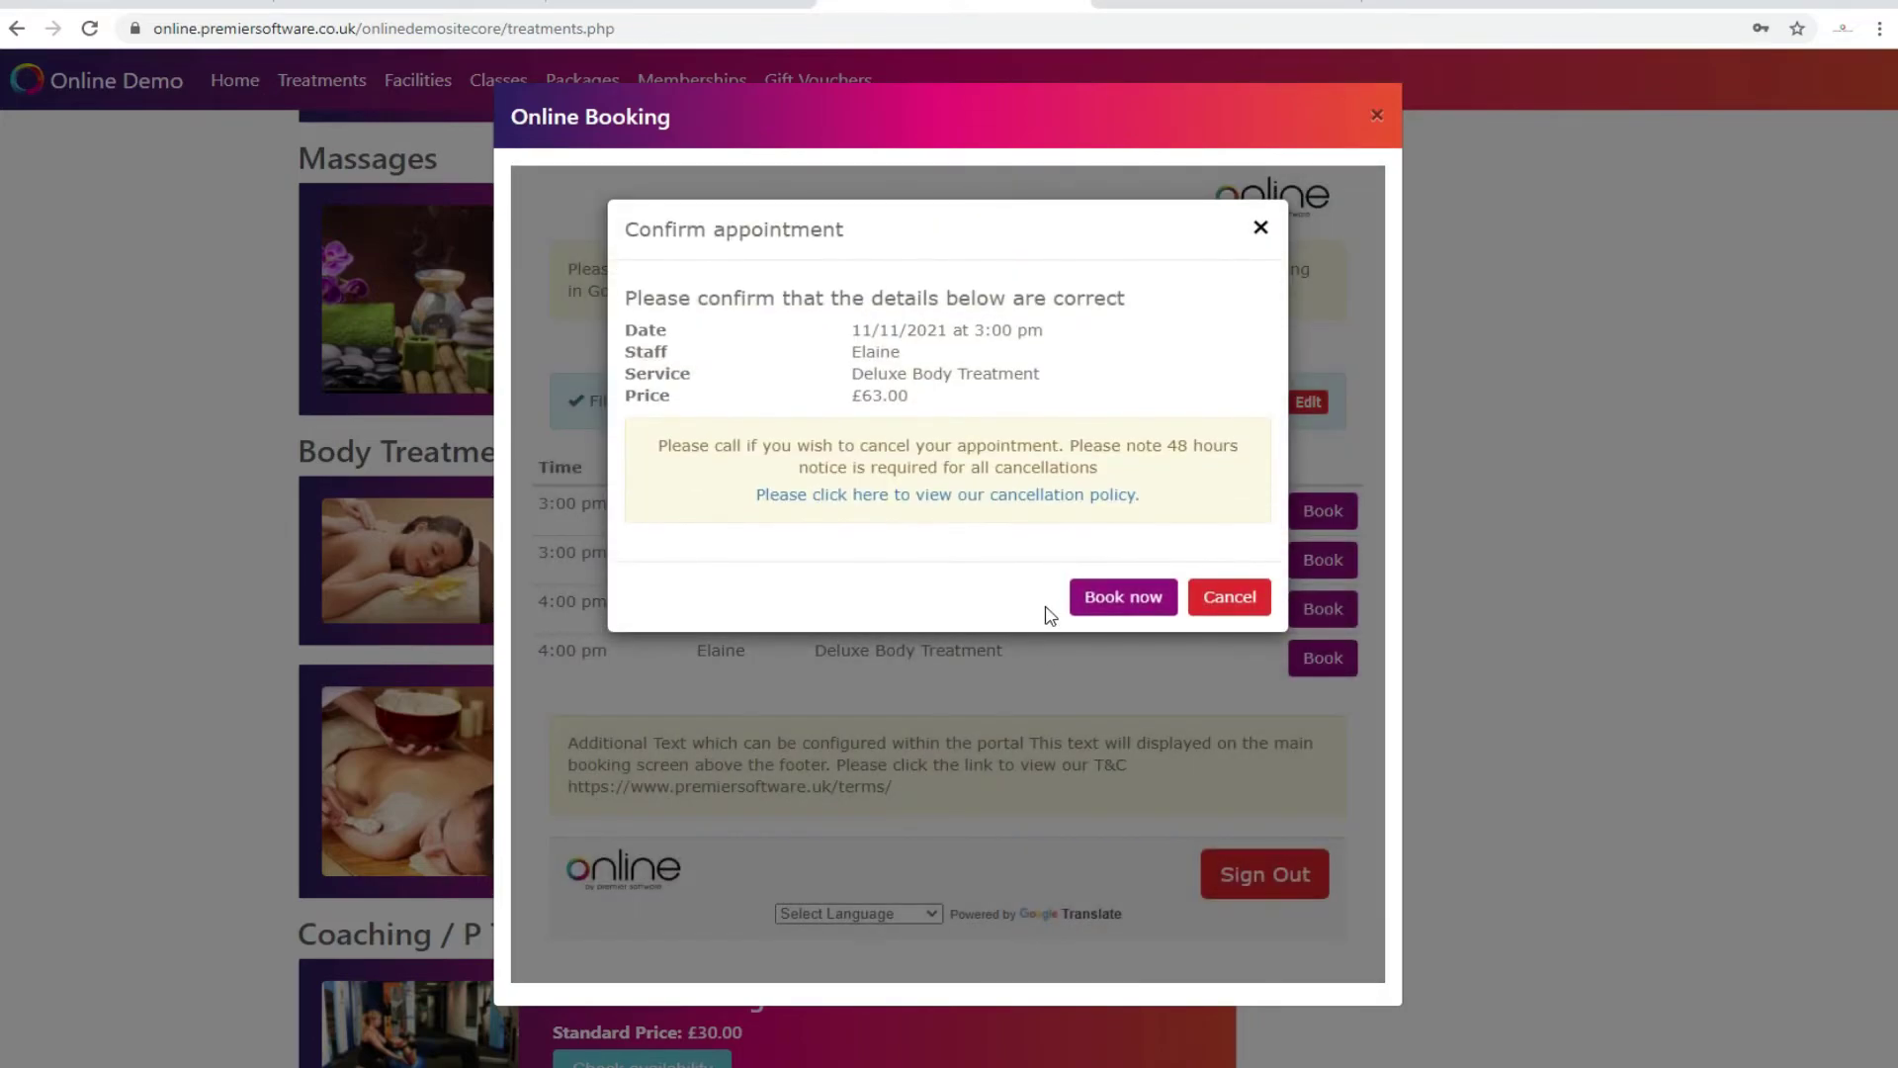
{"action": "left_click", "coordinate": [1127, 598]}
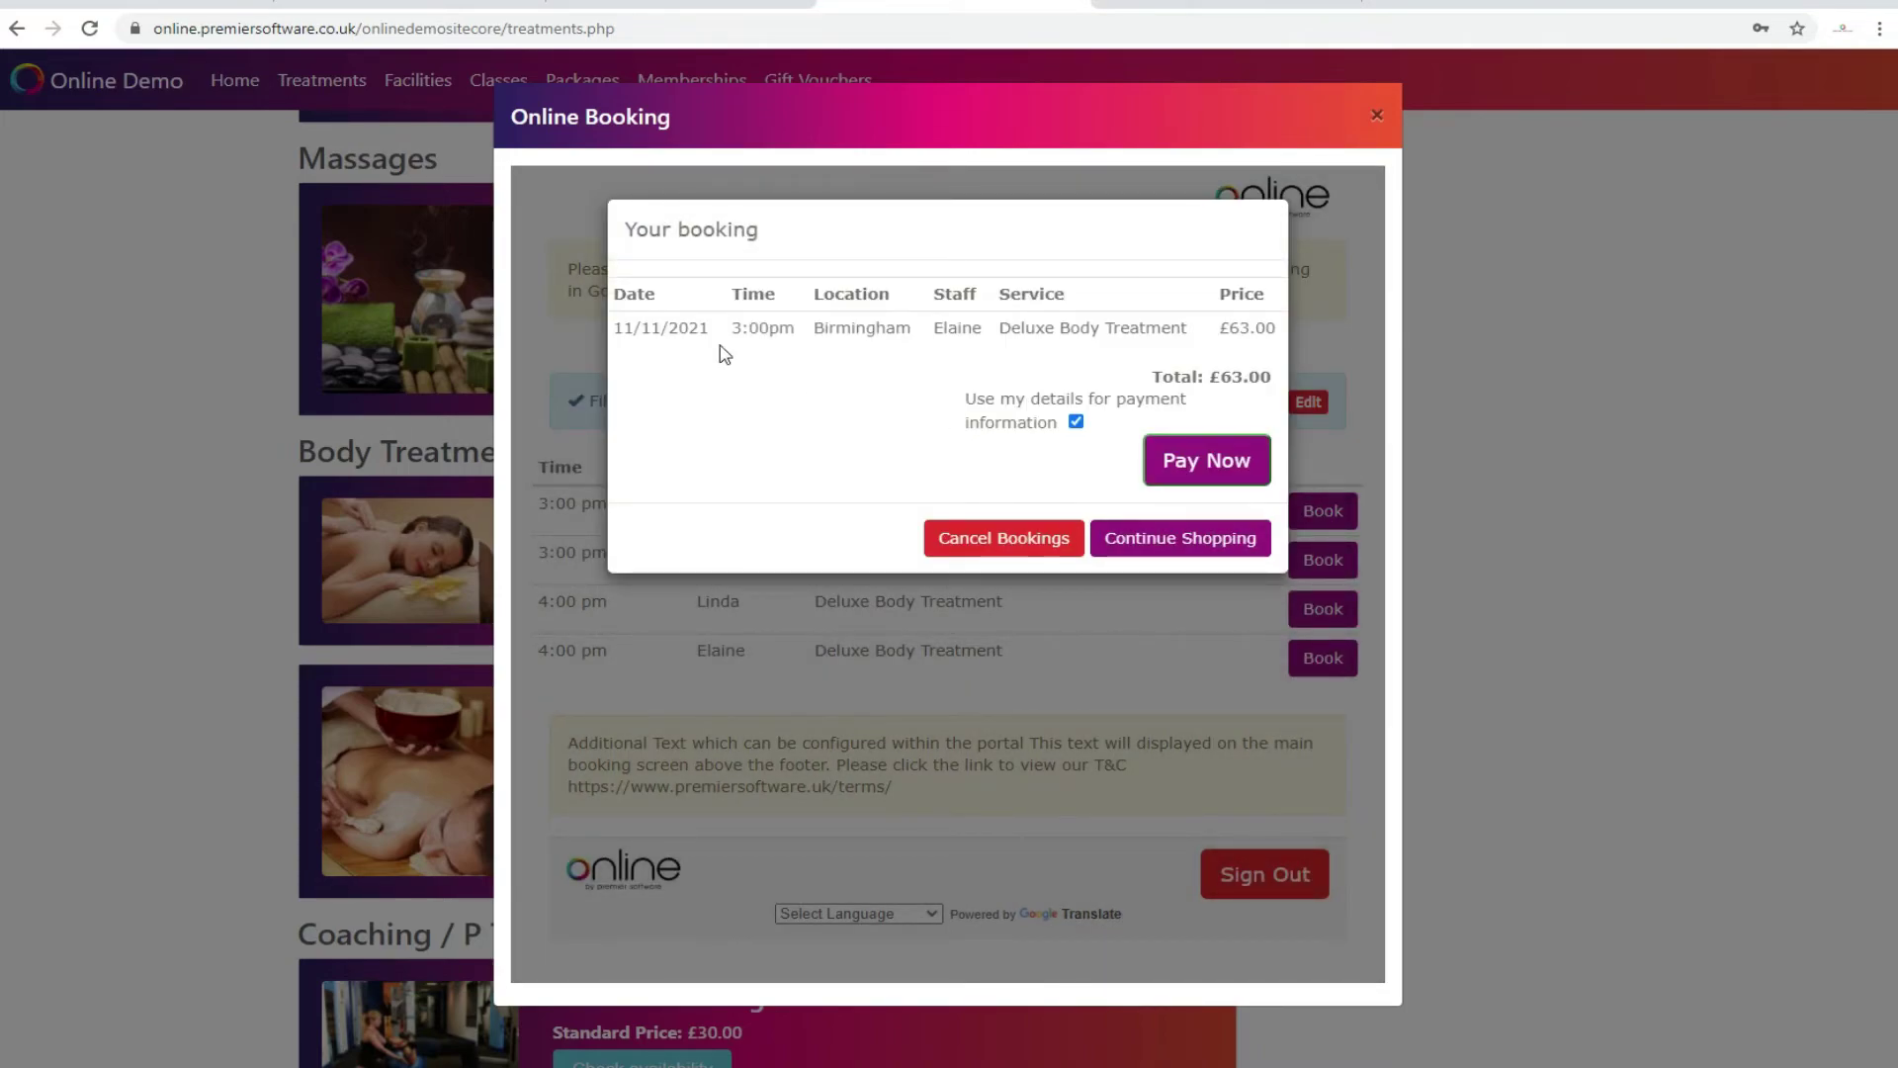
{"action": "left_click", "coordinate": [1221, 472]}
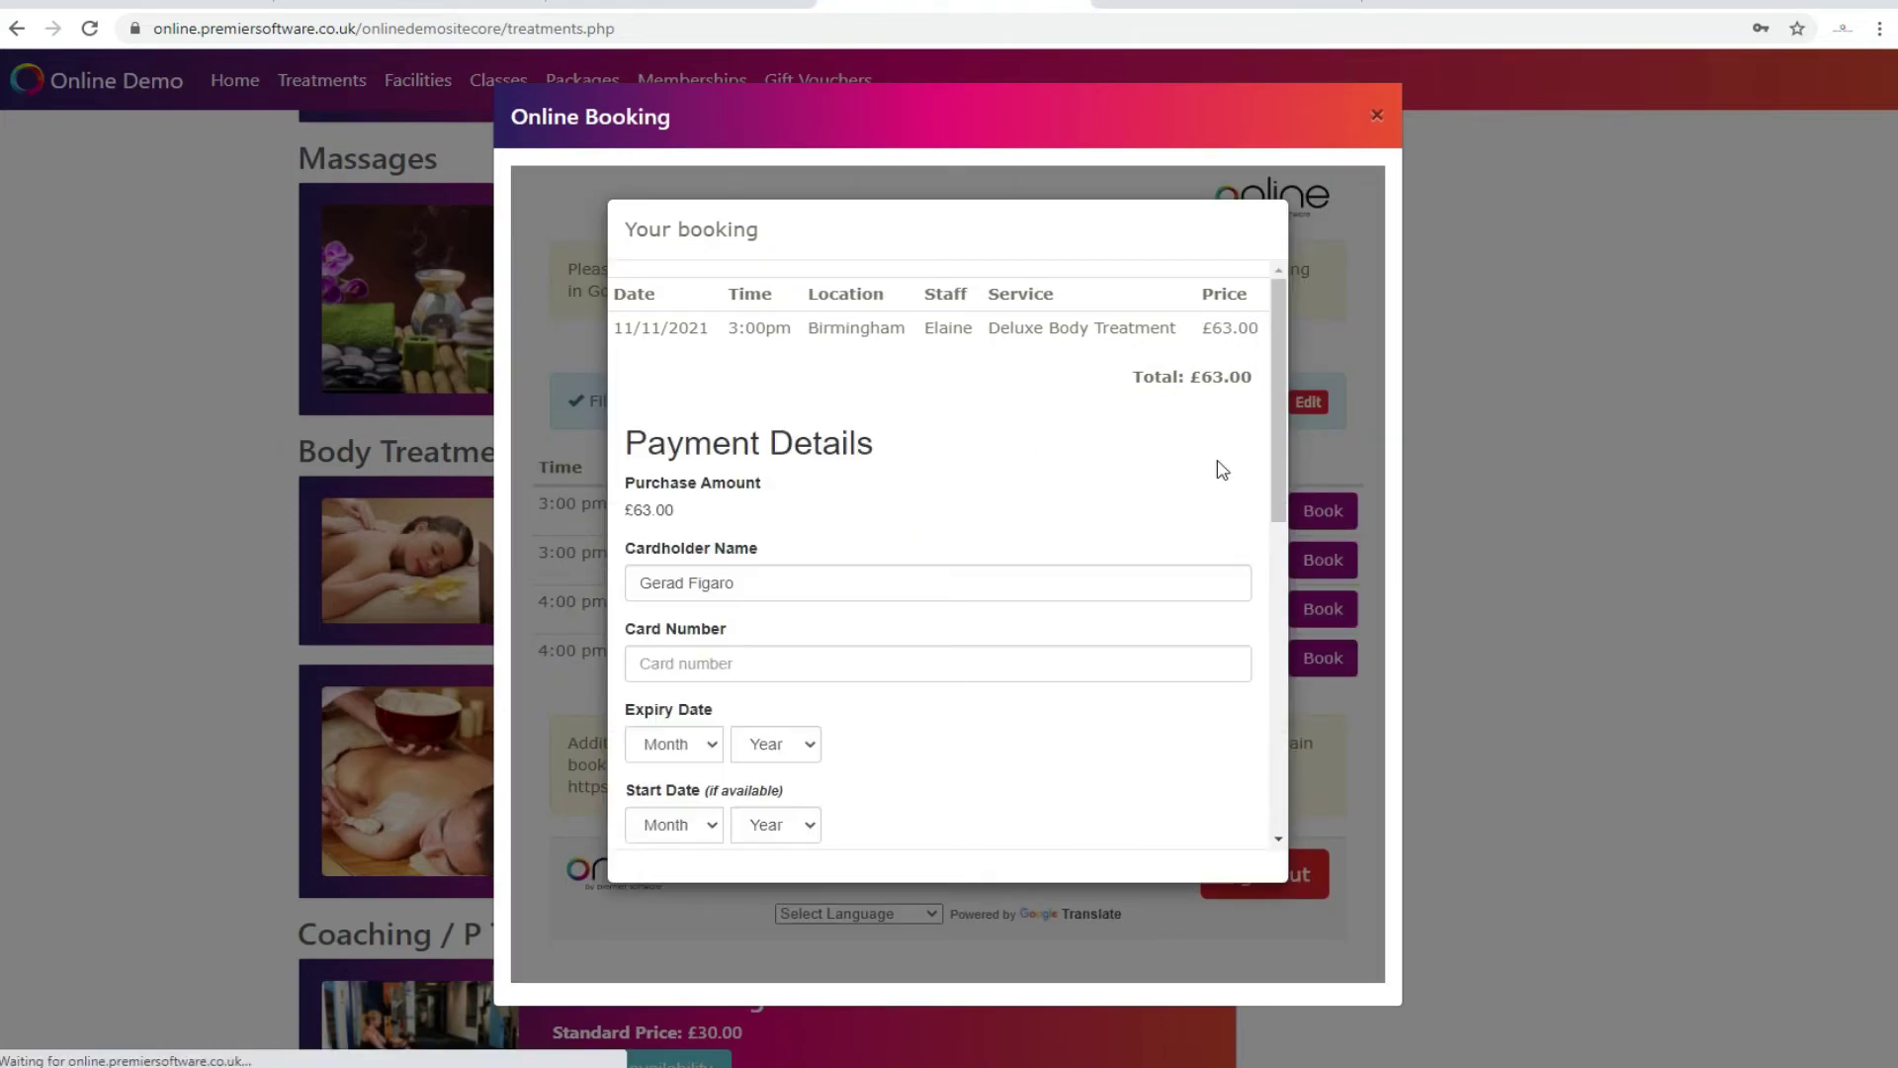
{"action": "left_click_drag", "start_coordinate": [1284, 418], "coordinate": [1281, 522]}
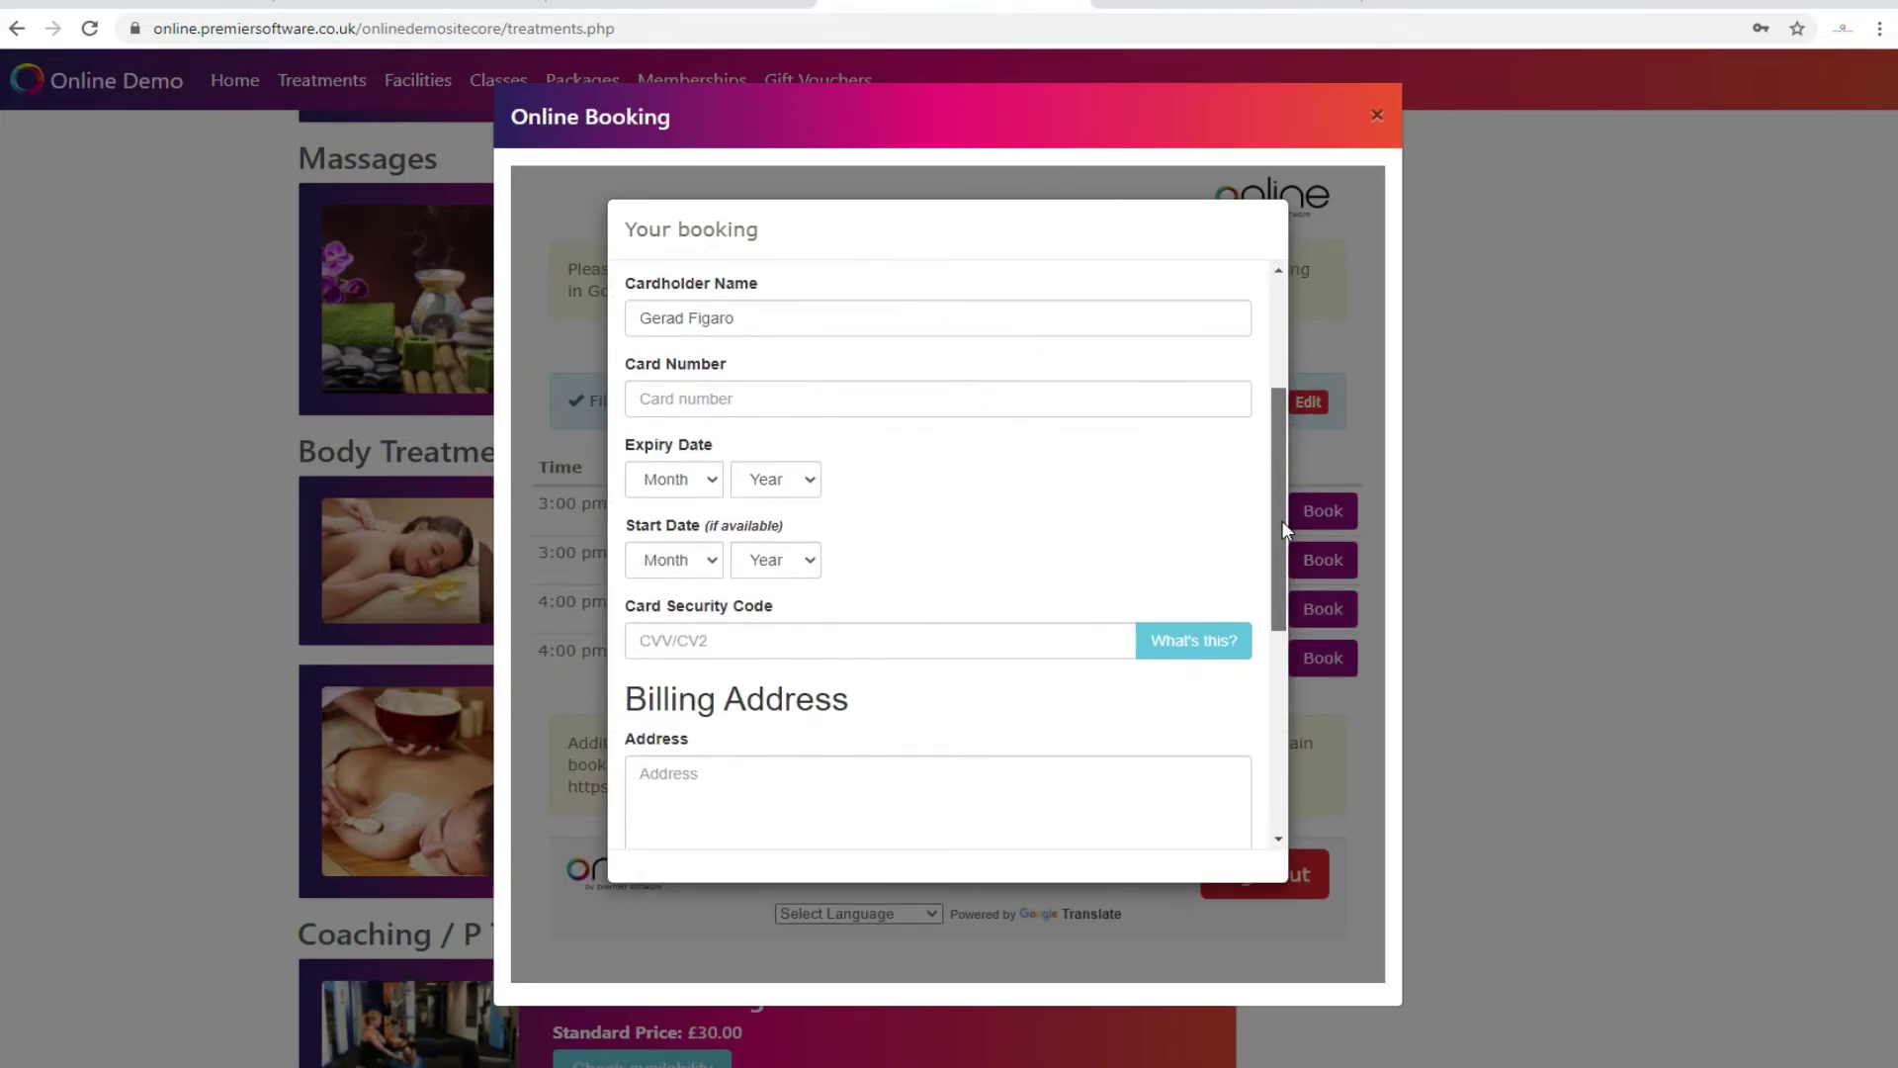